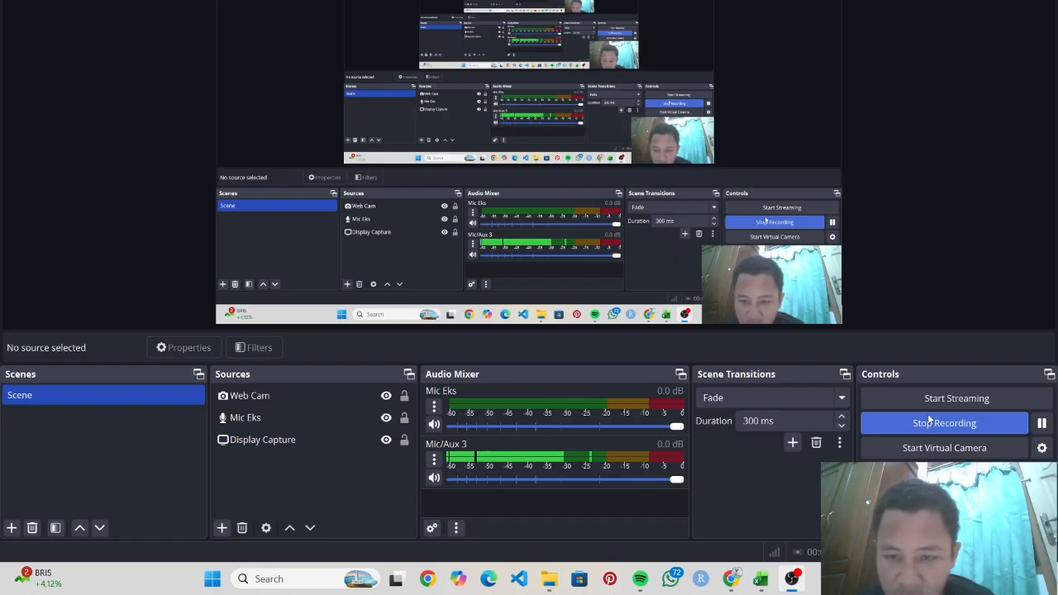
# - Scroll through the assignment PDF's instructions, then bring the data_pendapatan spreadsheet forward in Excel
pyautogui.moveTo(732, 578)
pyautogui.click(762, 543)
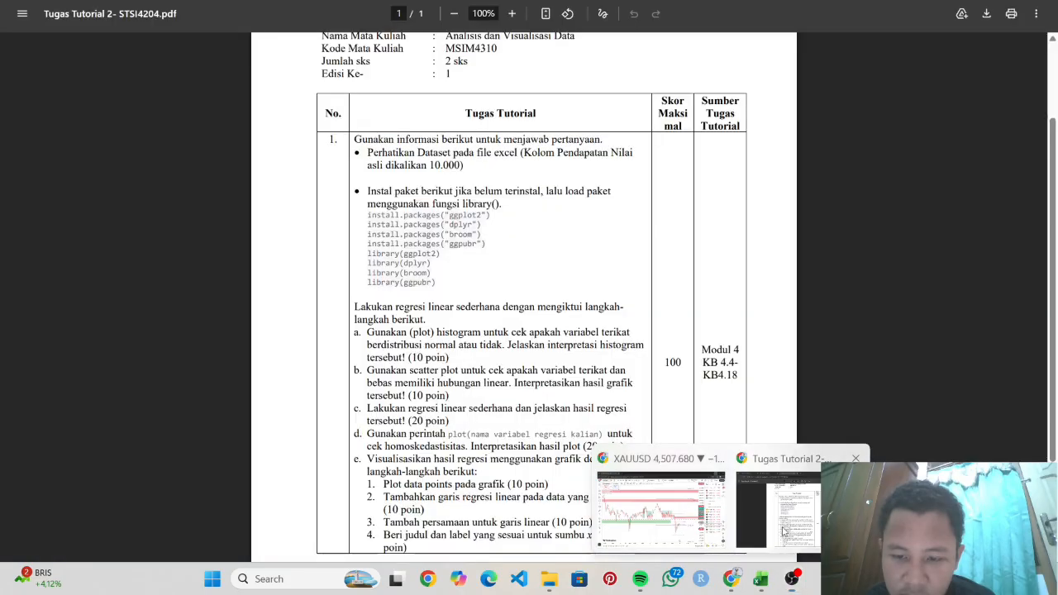
pyautogui.scroll(5, 493, 208)
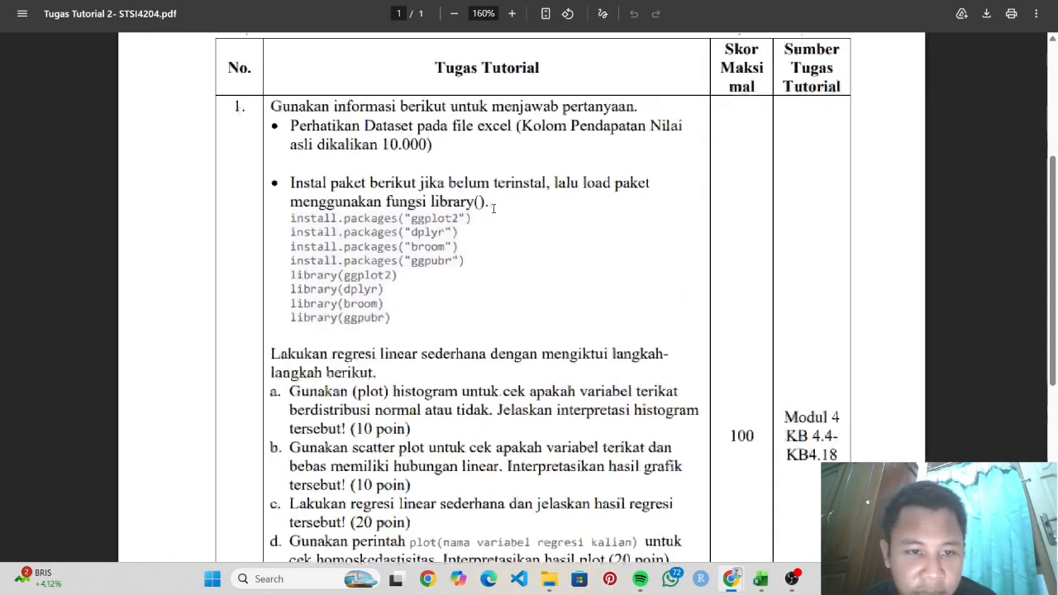
pyautogui.scroll(-5, 494, 208)
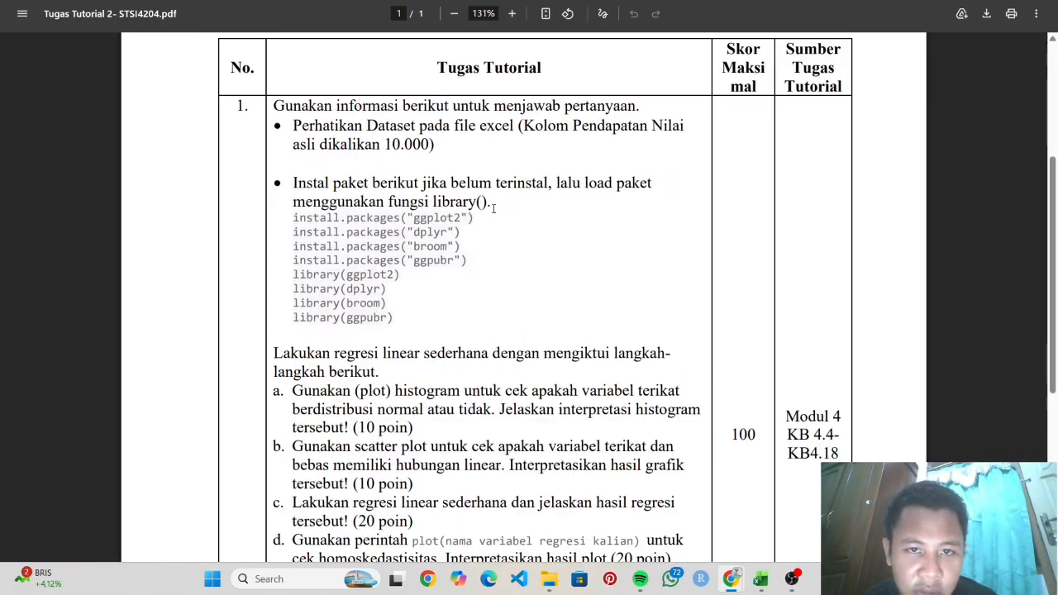
pyautogui.scroll(-2, 493, 209)
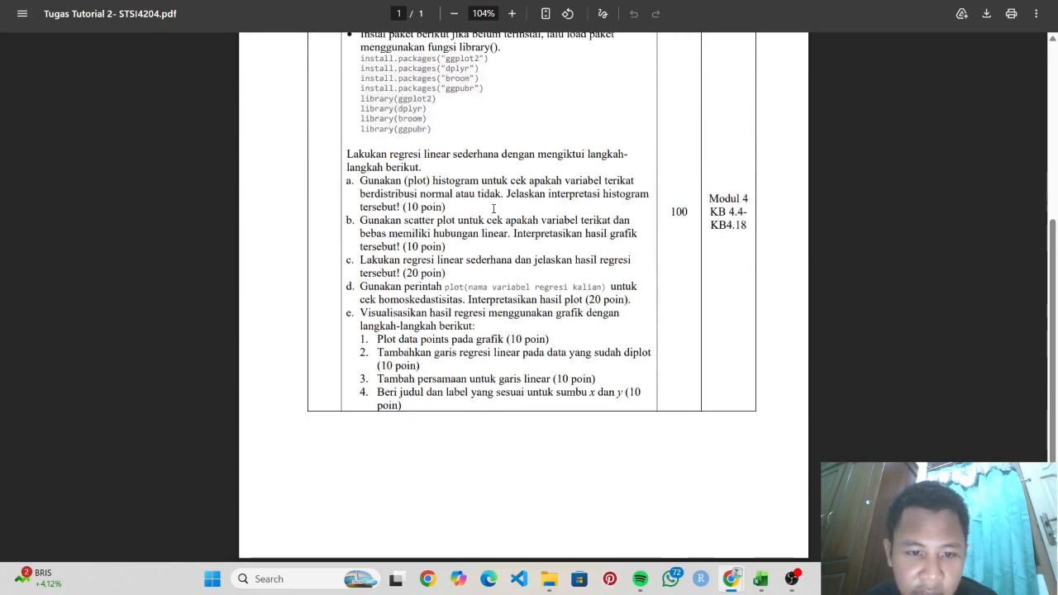
pyautogui.scroll(3, 494, 209)
pyautogui.scroll(2, 494, 209)
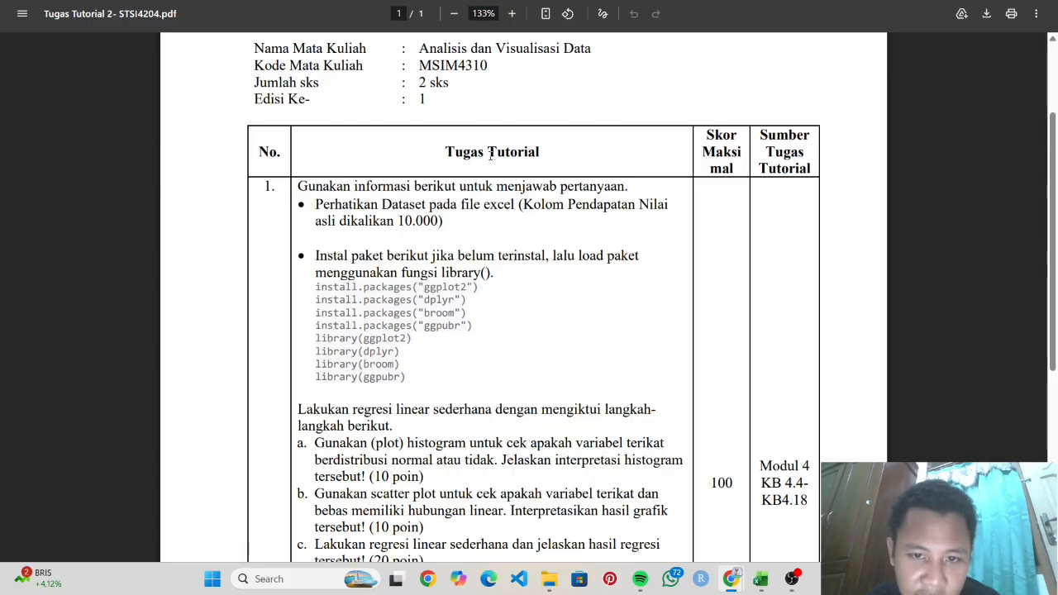
pyautogui.click(760, 579)
# - Scan the pendapatan and kebahagiaan columns, then minimize Excel to return to the assignment PDF
pyautogui.click(349, 303)
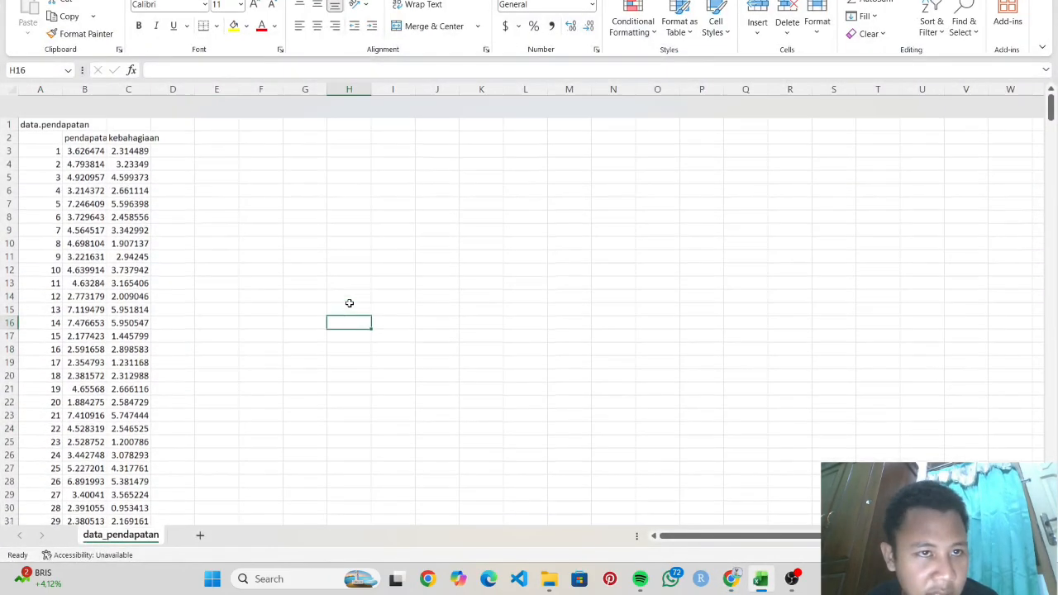
pyautogui.scroll(-6, 349, 303)
pyautogui.scroll(6, 350, 303)
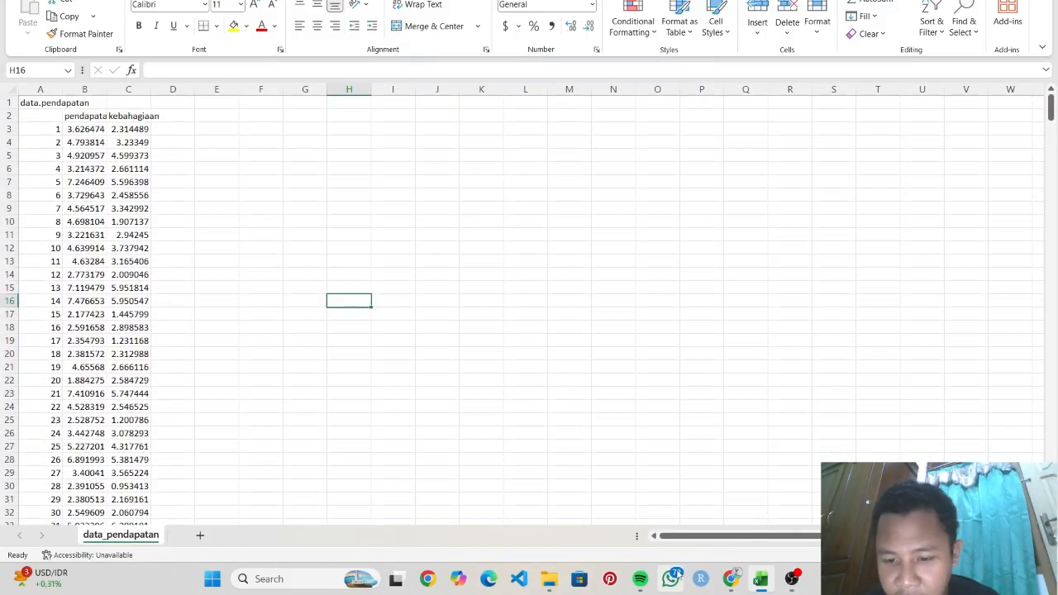
pyautogui.click(761, 579)
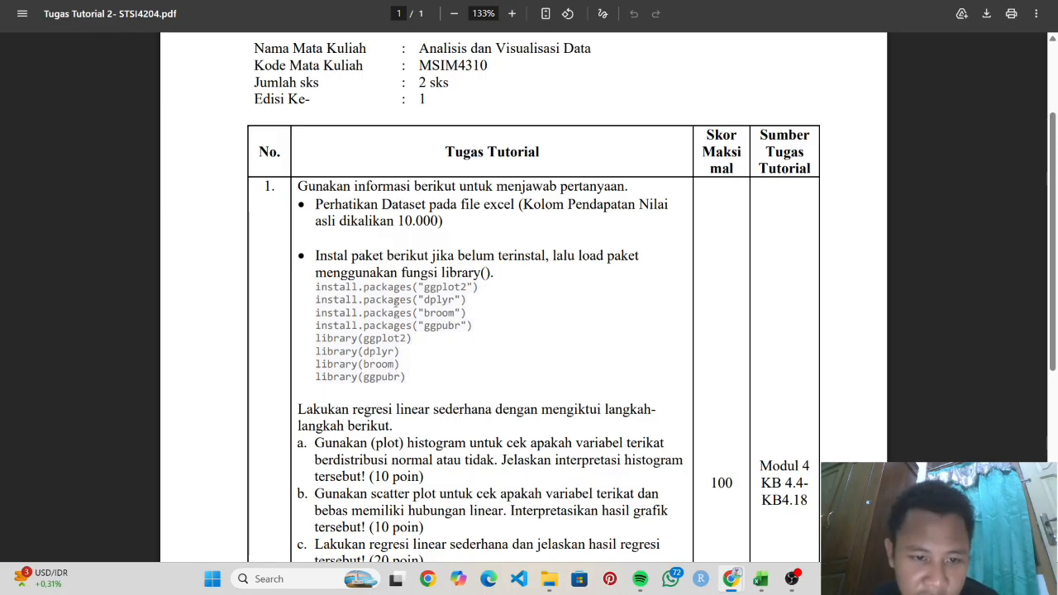
# - Read tasks a to e in the PDF, then switch to File Explorer on Videos
pyautogui.scroll(-4, 357, 346)
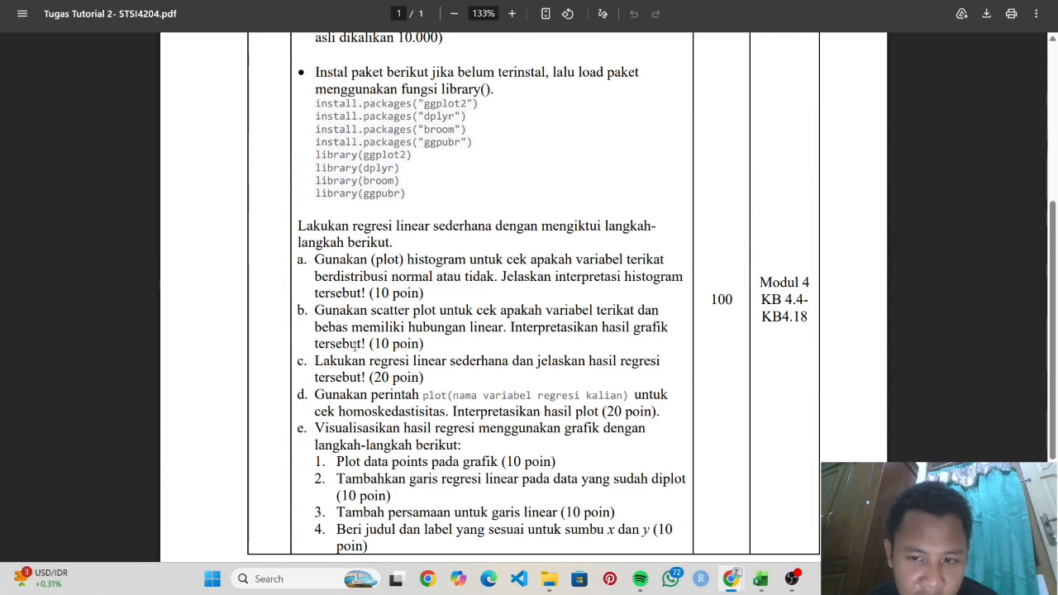
pyautogui.scroll(-1, 357, 346)
pyautogui.scroll(3, 357, 345)
pyautogui.scroll(-2, 356, 346)
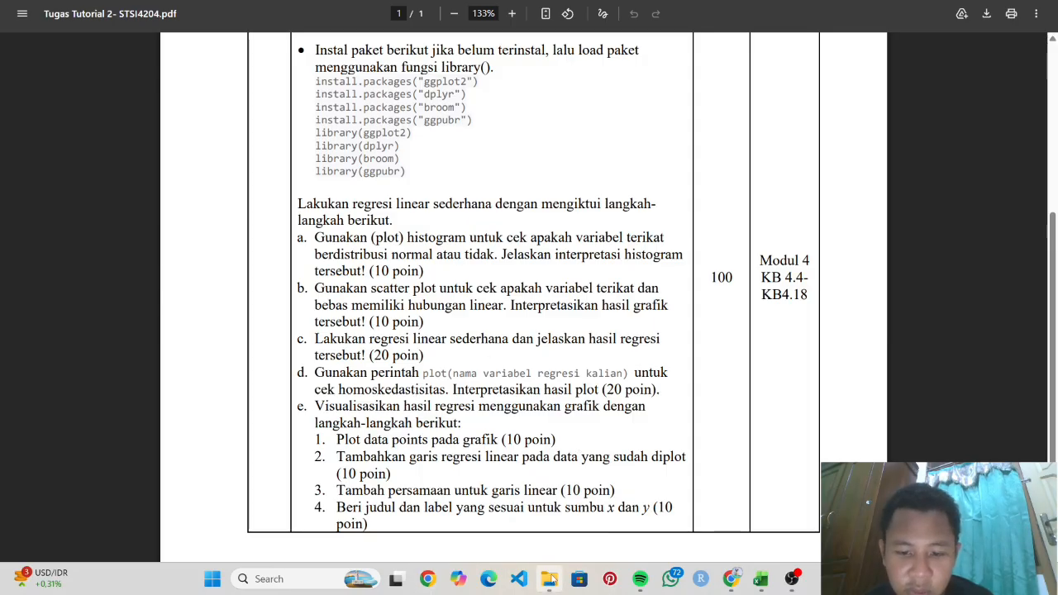
pyautogui.click(549, 579)
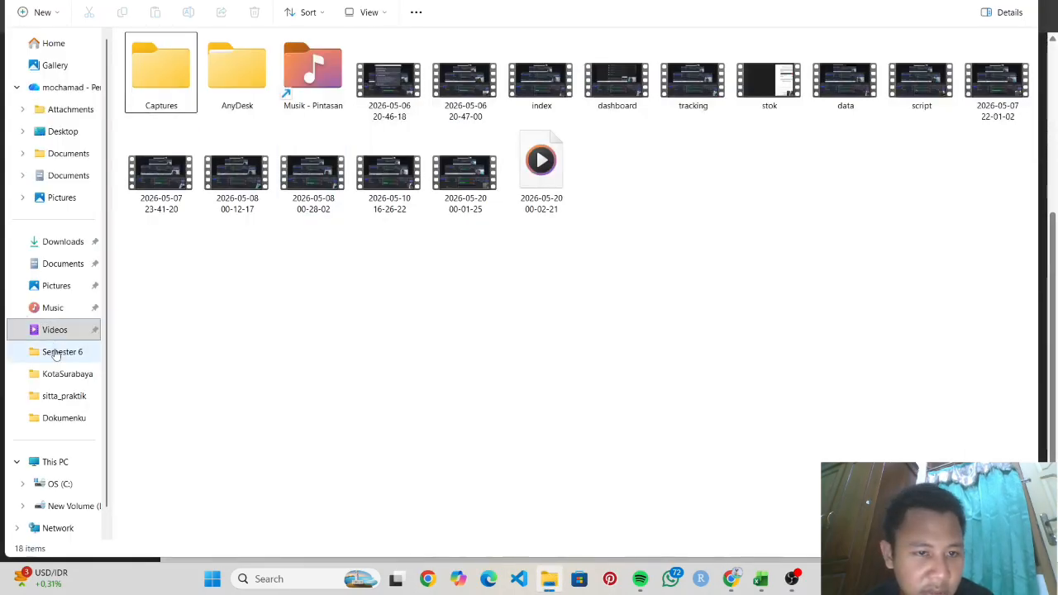
# - Go to Semester 6, open the Tugas2 folder, and launch Tugas2.Rproj in RStudio
pyautogui.click(55, 353)
pyautogui.scroll(-3, 213, 259)
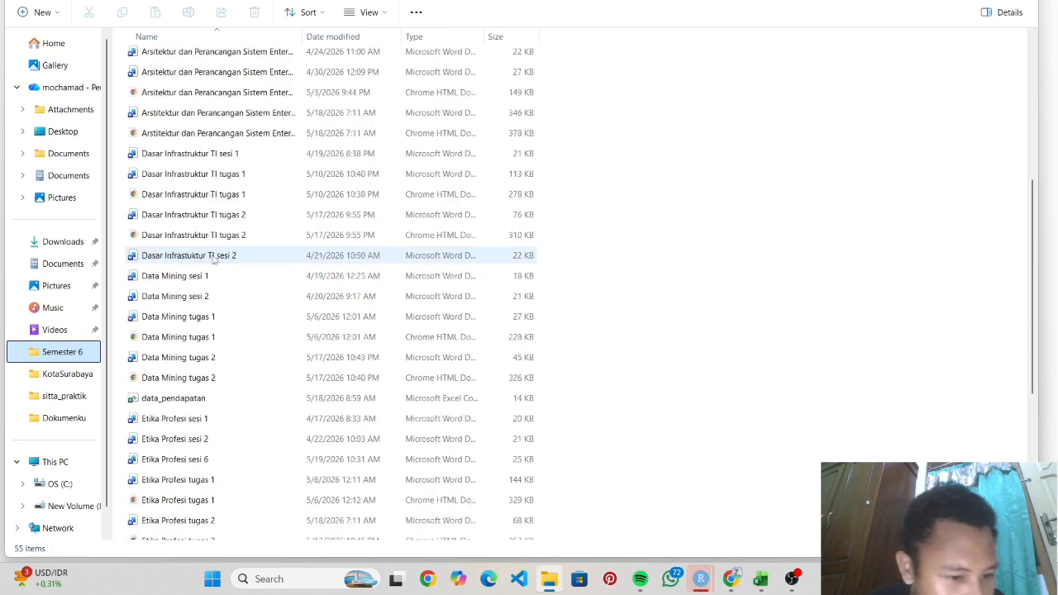
pyautogui.scroll(-5, 213, 259)
pyautogui.scroll(9, 213, 259)
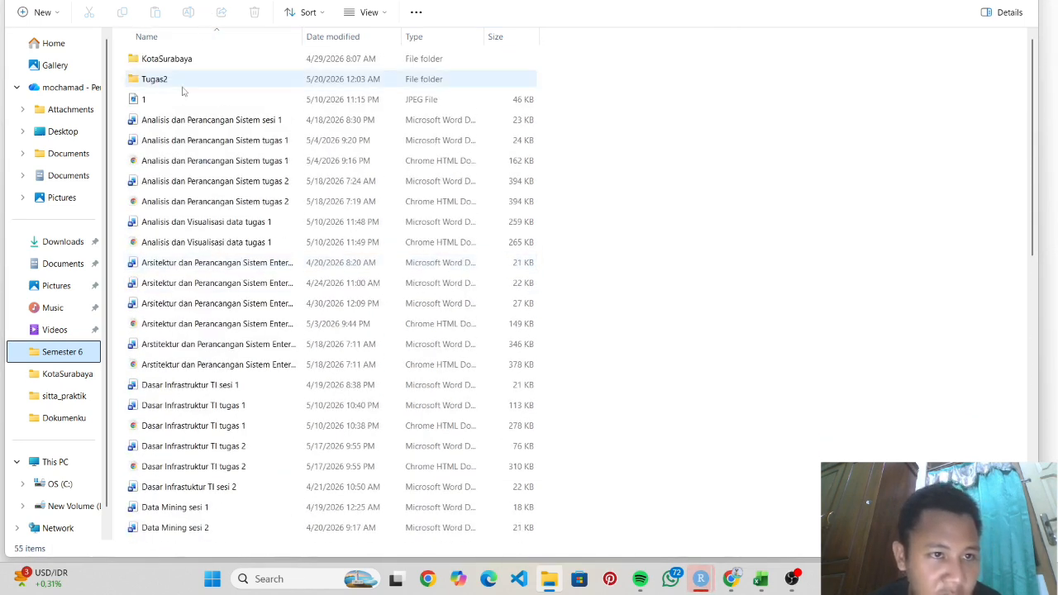
pyautogui.doubleClick(180, 85)
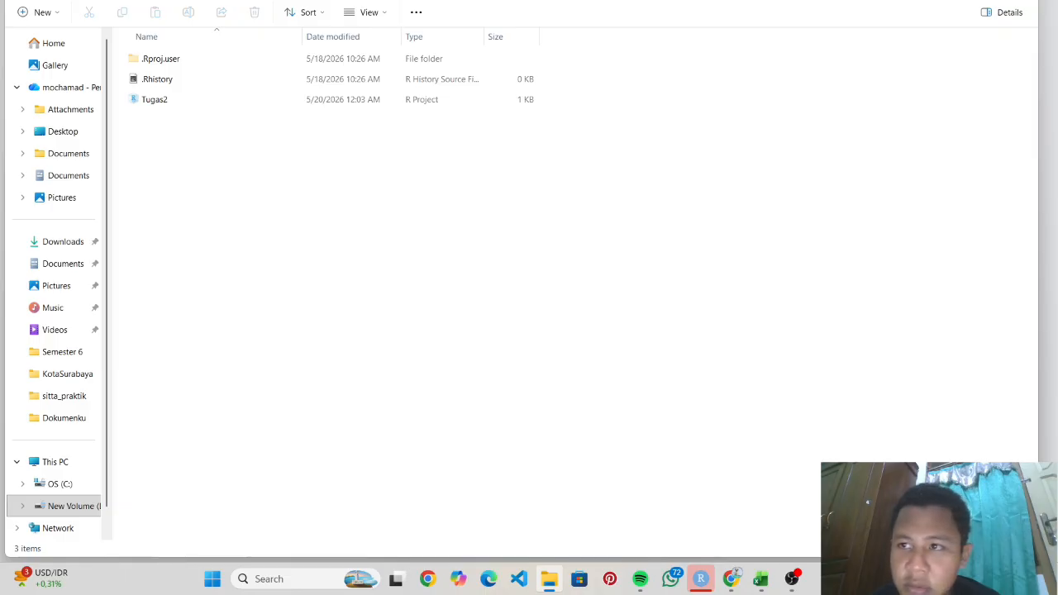
pyautogui.click(701, 579)
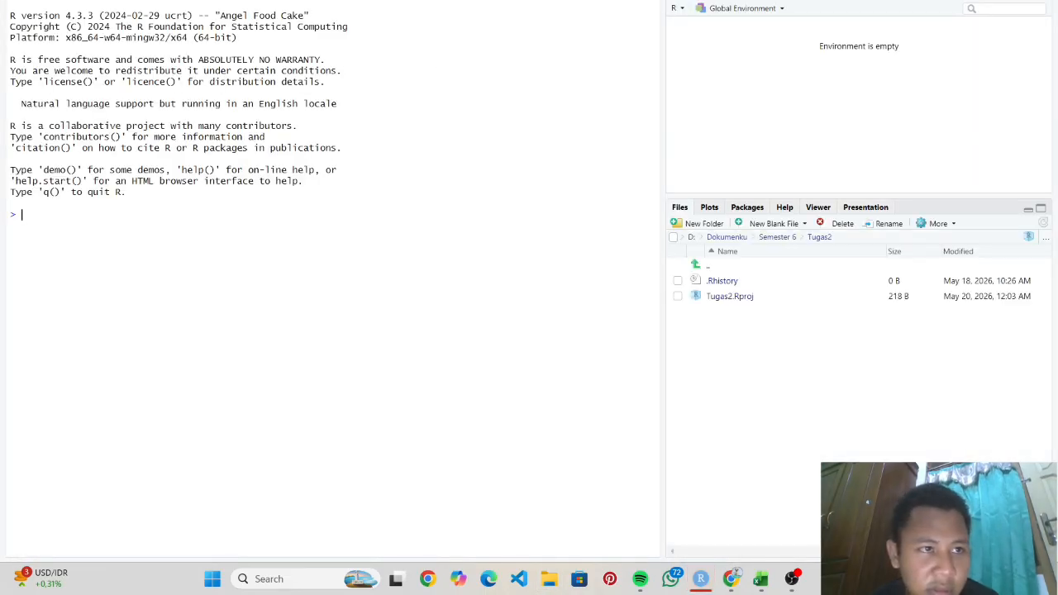
# - Browse RStudio's menu bar, then dismiss it back to the console
pyautogui.click(10, 0)
pyautogui.moveTo(30, 0)
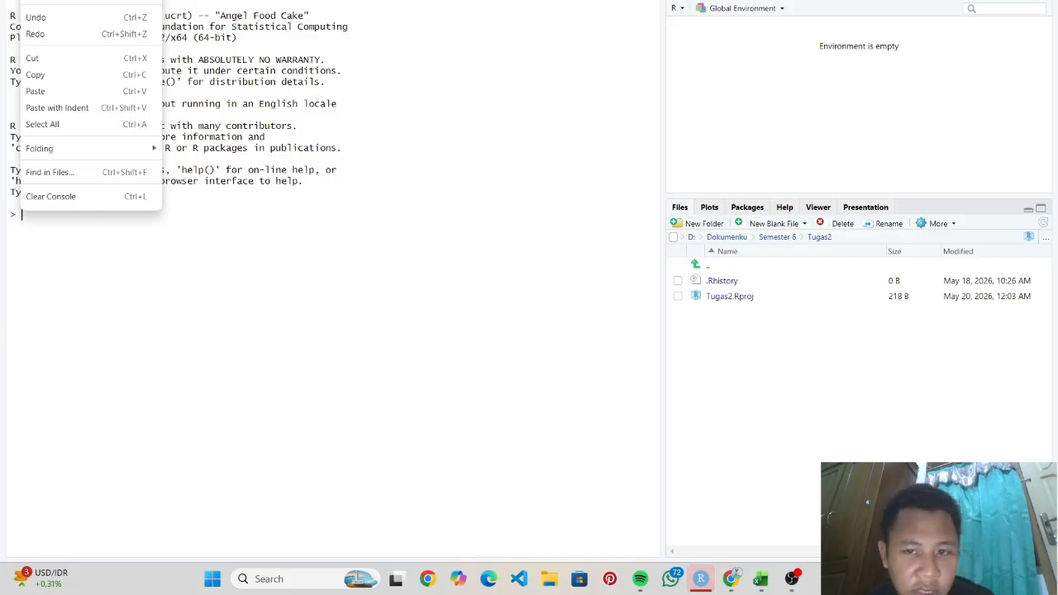
pyautogui.moveTo(82, 0)
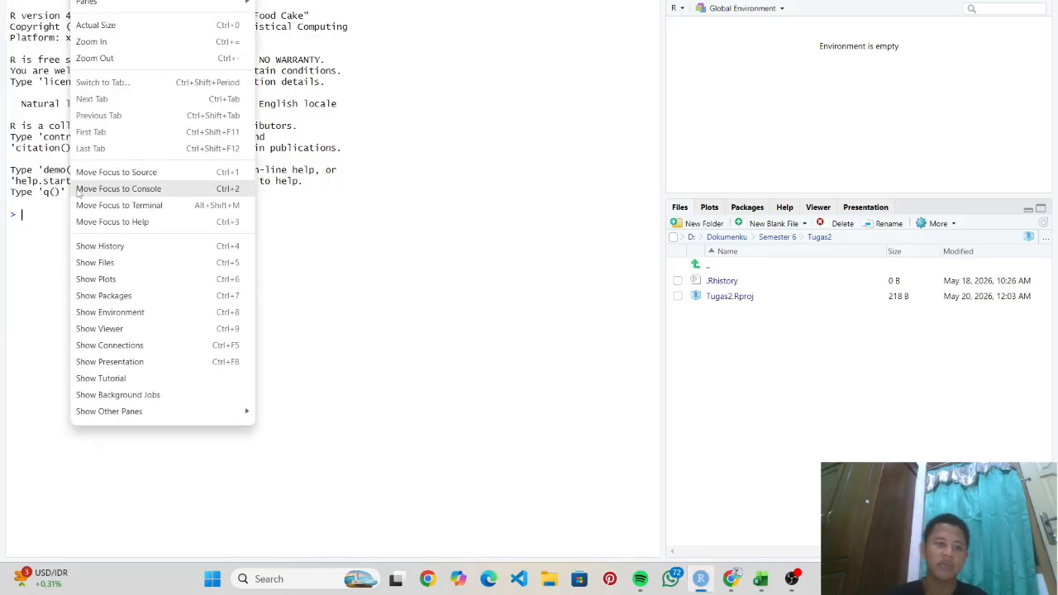
pyautogui.click(56, 209)
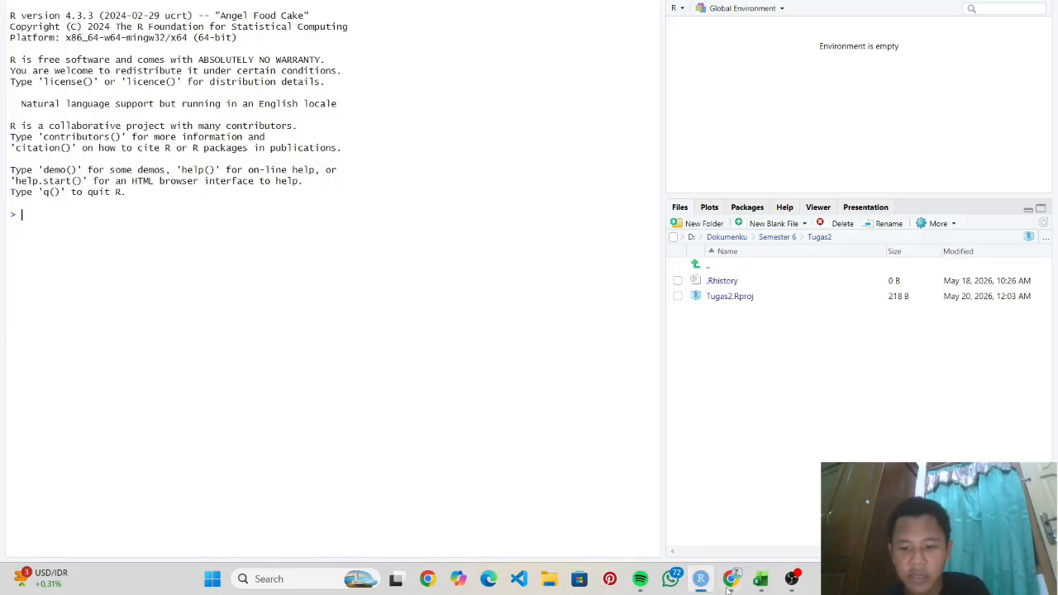
# - Start an install.packages("") command and restore the RStudio window to reveal the PDF
pyautogui.moveTo(760, 579)
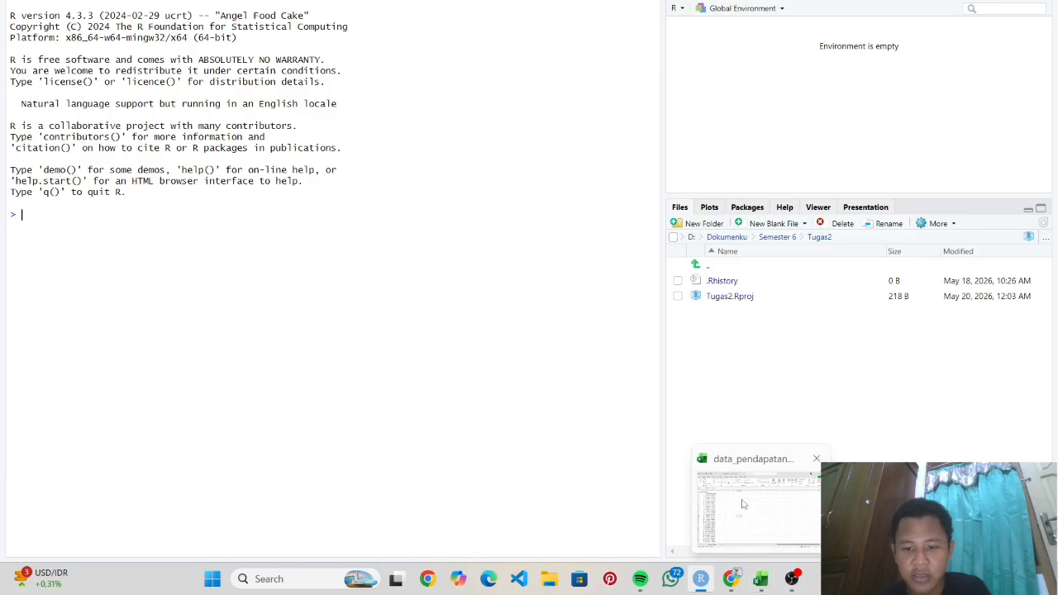
pyautogui.write('install')
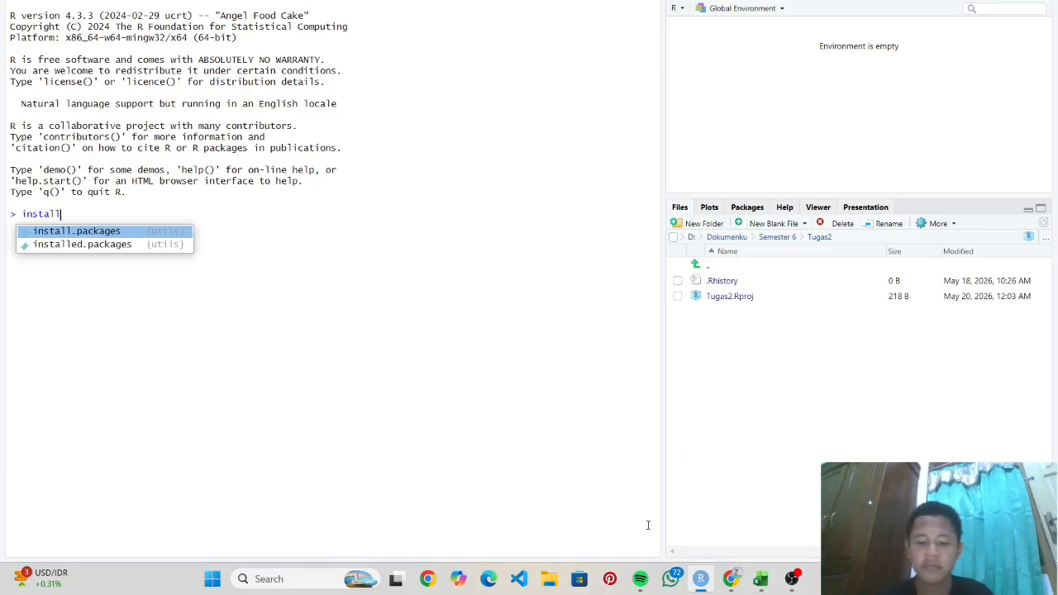
pyautogui.write('.pa')
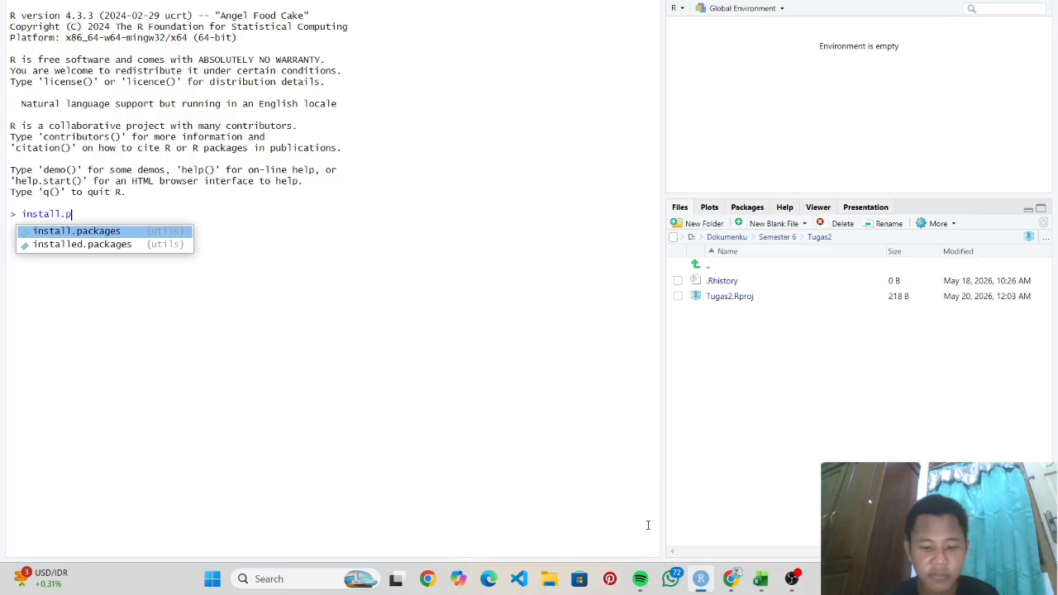
pyautogui.press('Tab')
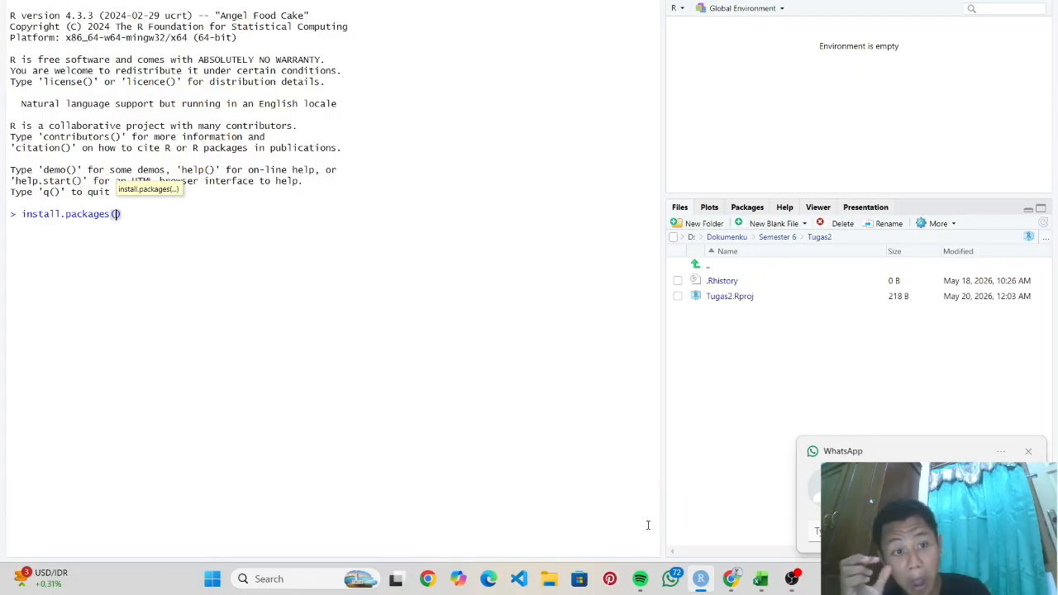
pyautogui.write('"')
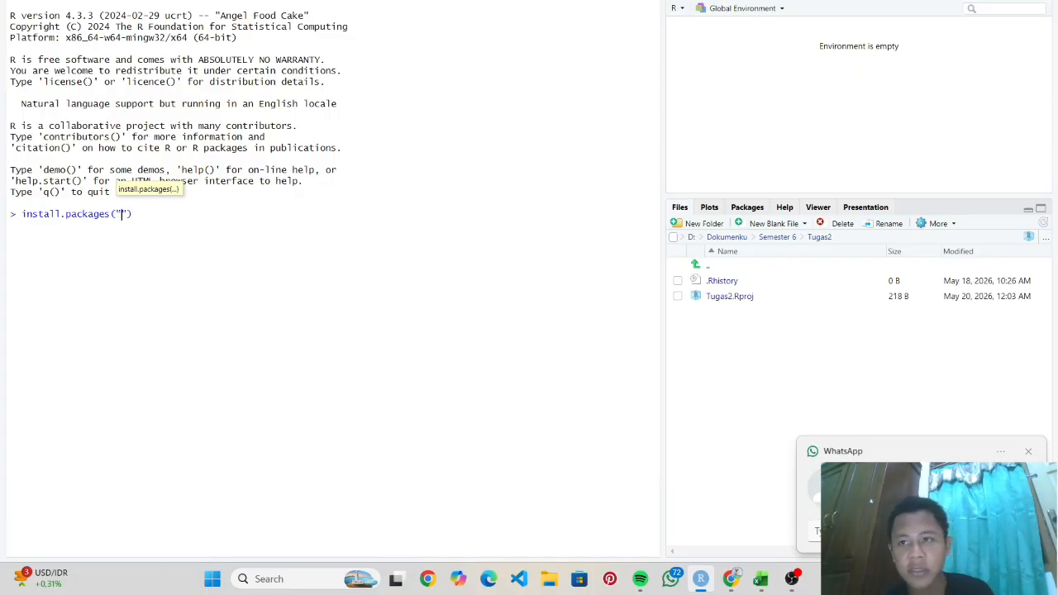
pyautogui.press('super+Down')
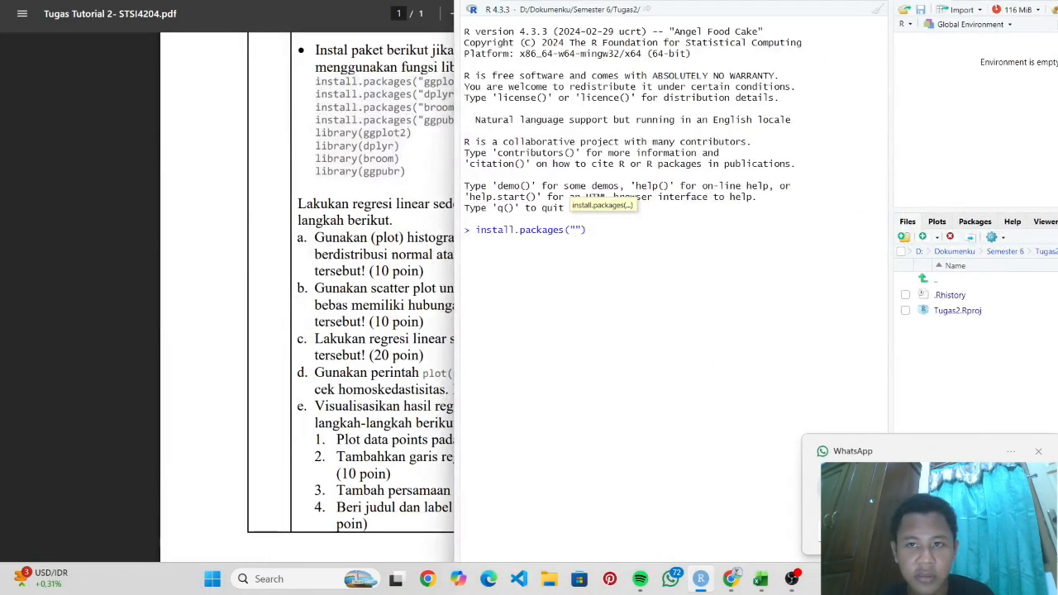
# - Snap RStudio to the left half of the screen and the assignment PDF to the right
pyautogui.moveTo(785, 0); pyautogui.dragTo(544, 0)
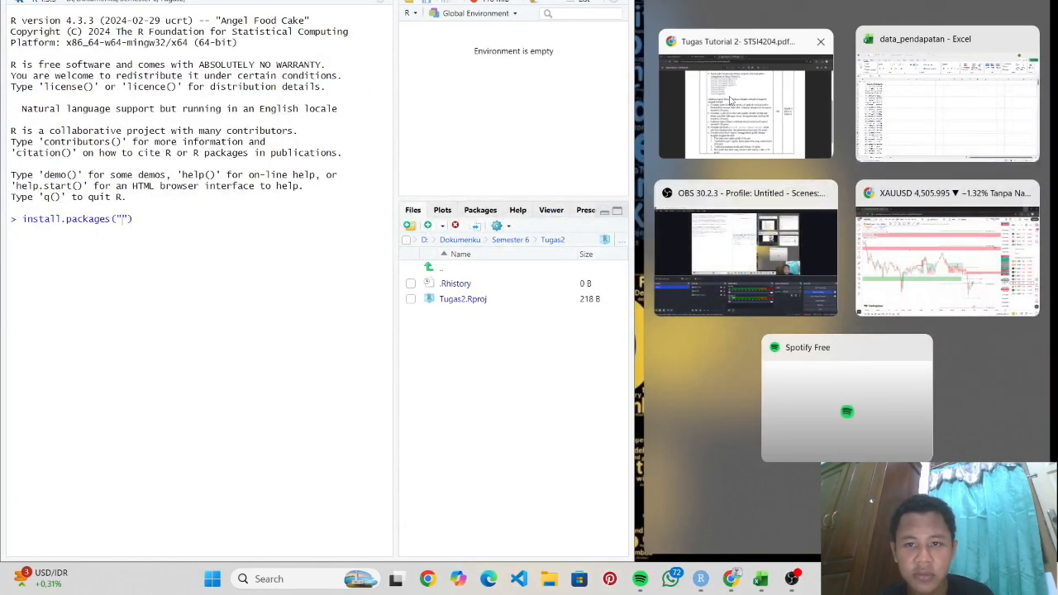
pyautogui.click(653, 145)
pyautogui.scroll(1, 651, 145)
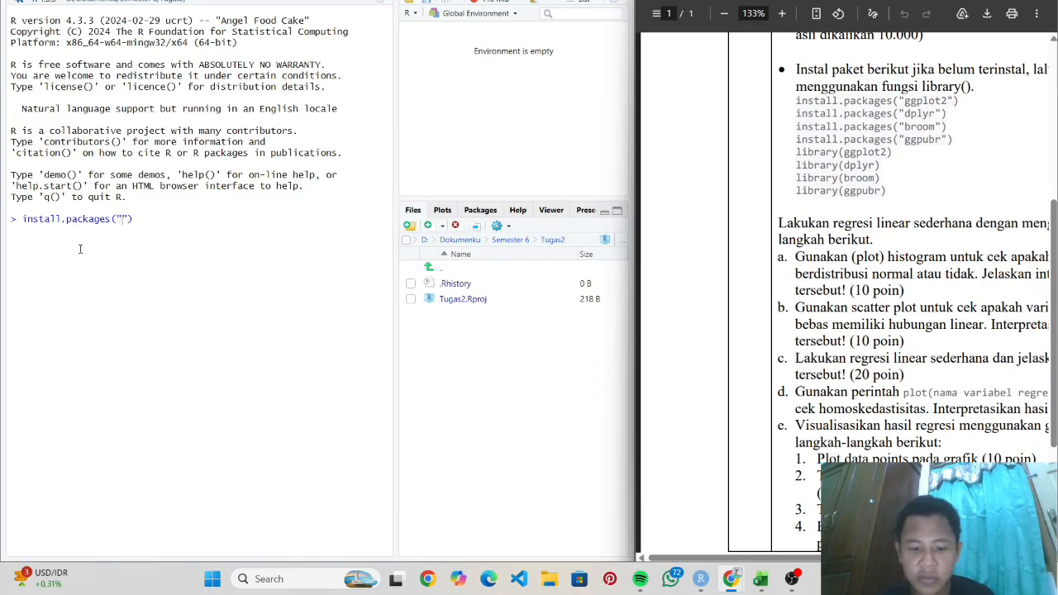
# - Run install.packages("ggpplot2"), which reports the package is not available for this R version
pyautogui.click(121, 221)
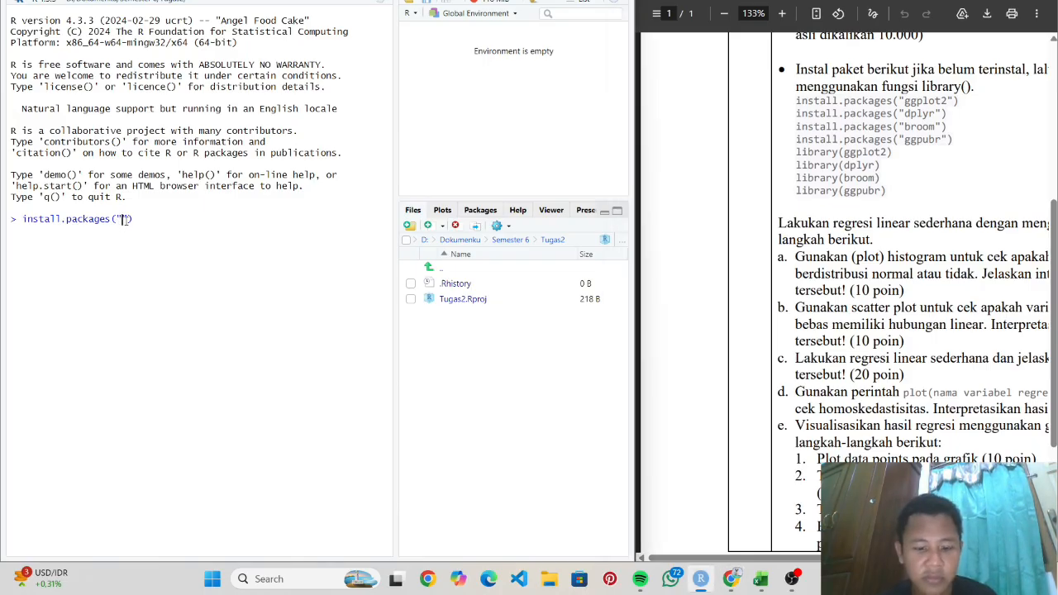
pyautogui.write('ggpl')
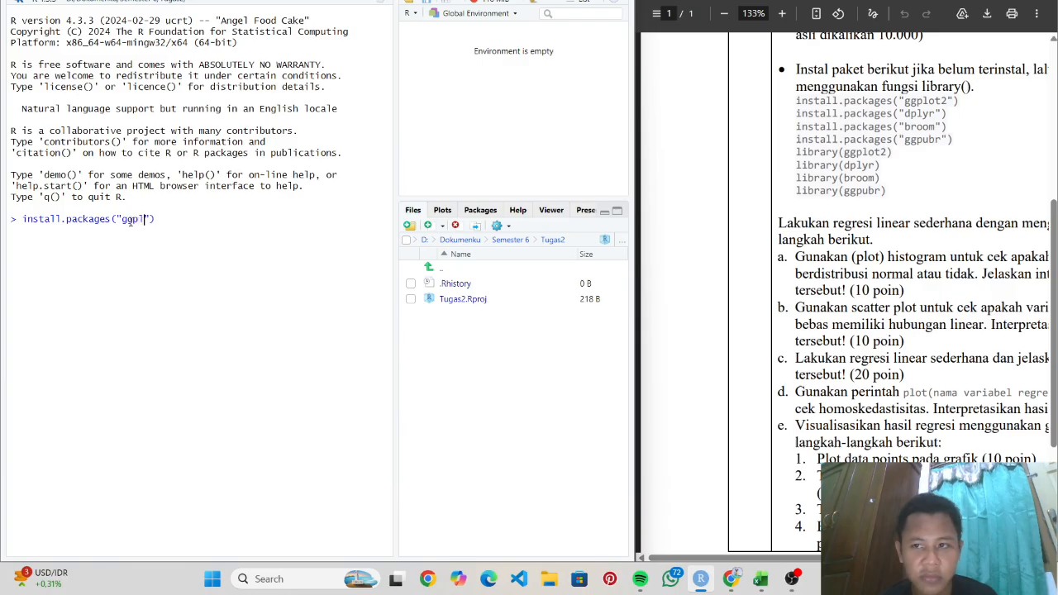
pyautogui.write('ot2')
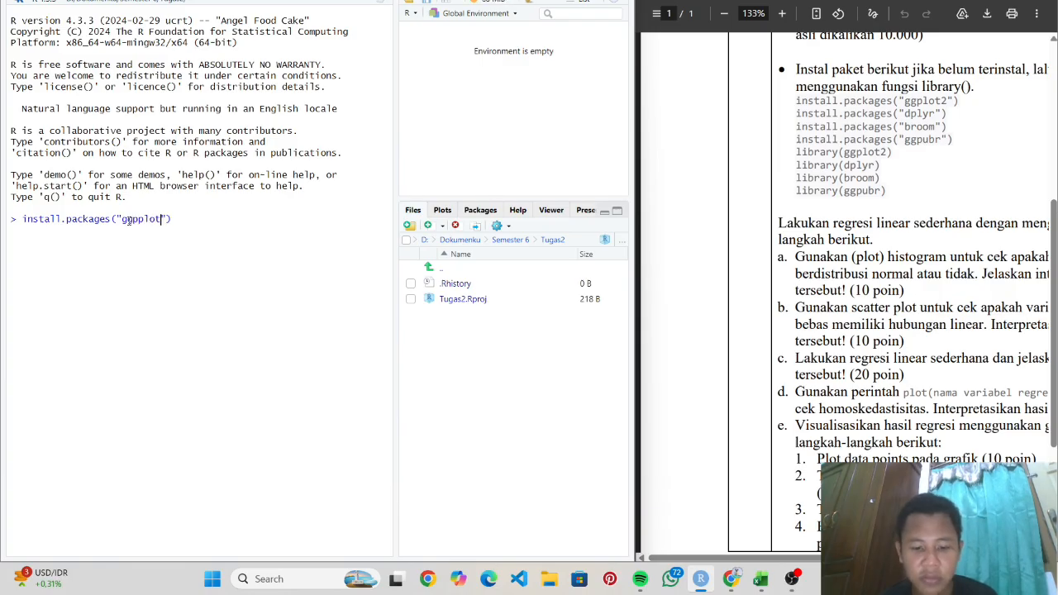
pyautogui.press('Right')
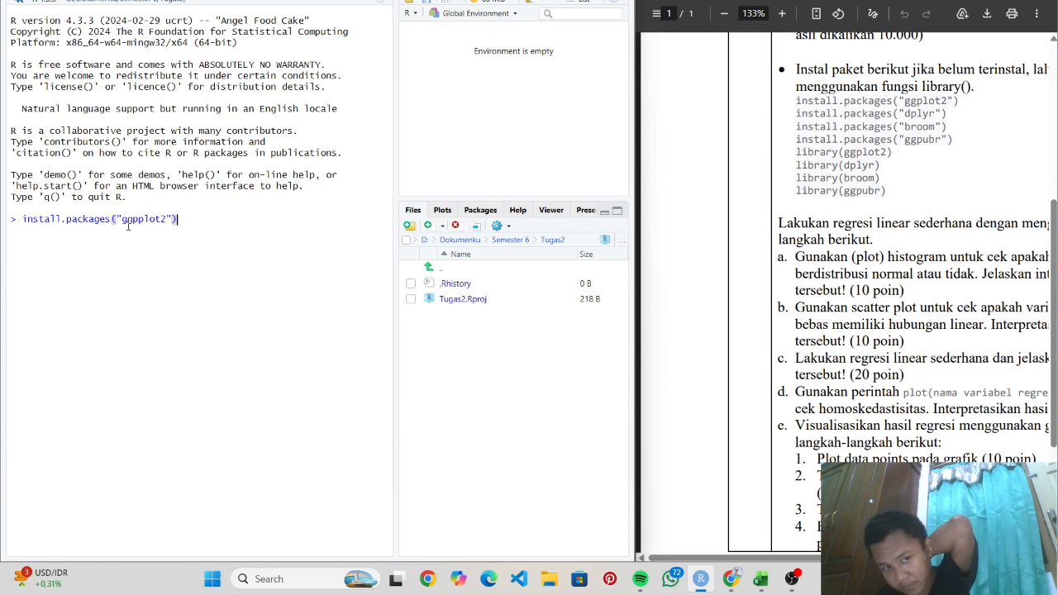
pyautogui.press('Return')
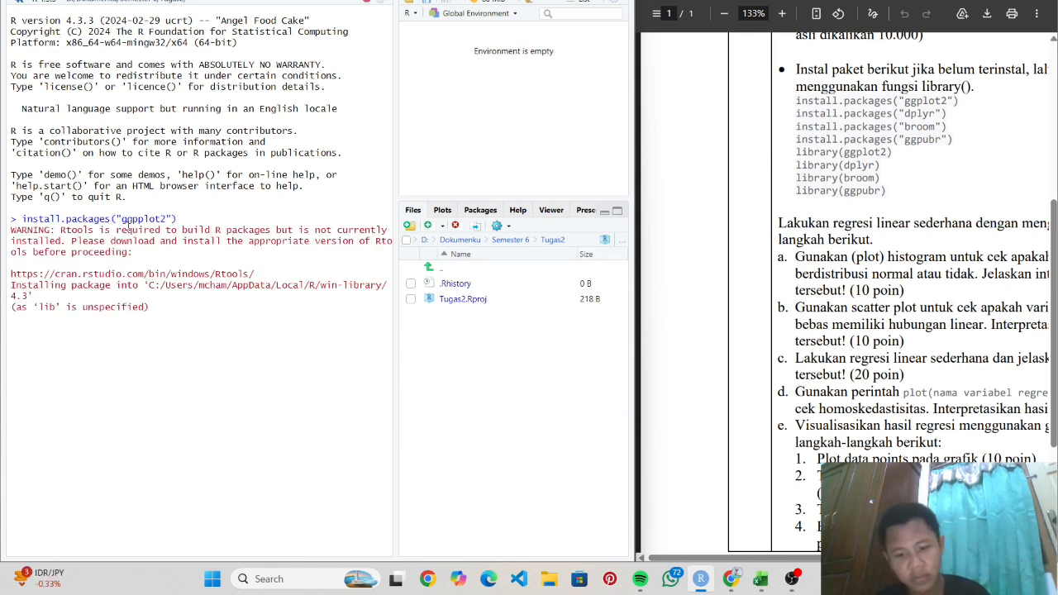
# - Run install(c("dplyr", "broom")), which fails with could not find function "install"
pyautogui.write('in')
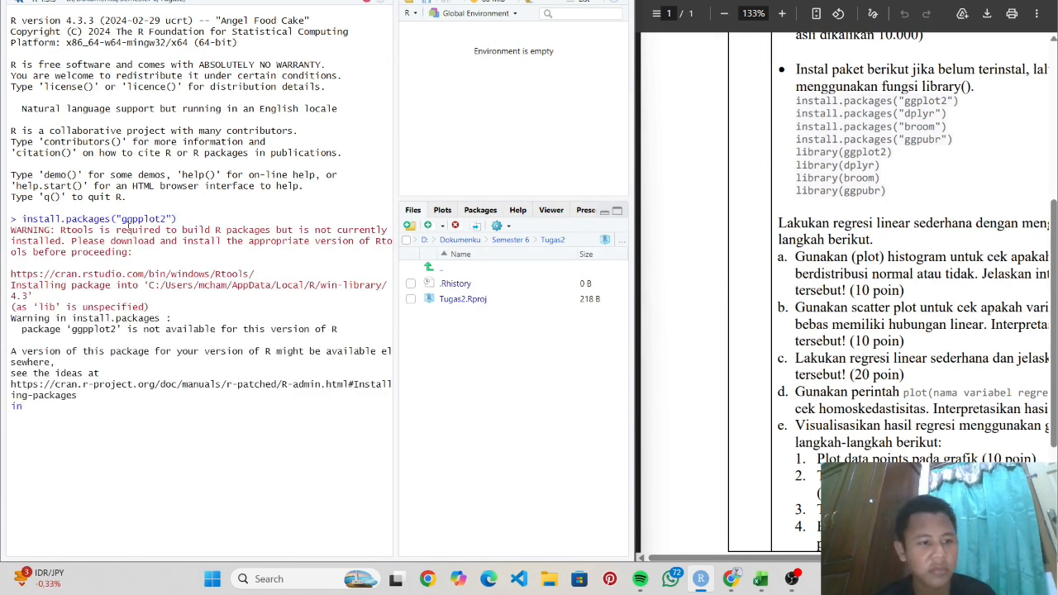
pyautogui.press('BackSpace')
pyautogui.press('BackSpace')
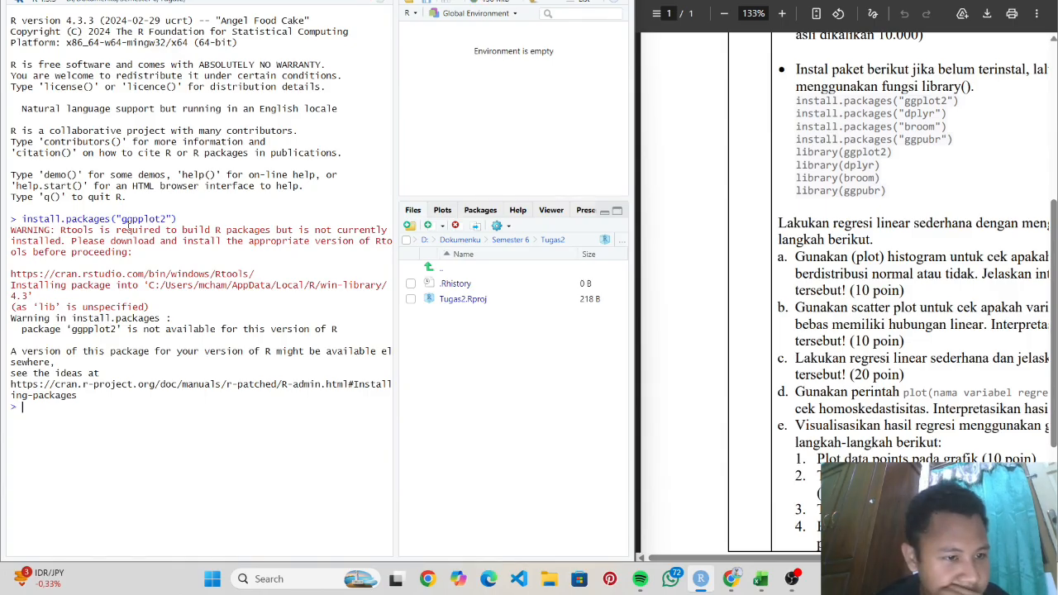
pyautogui.write('i')
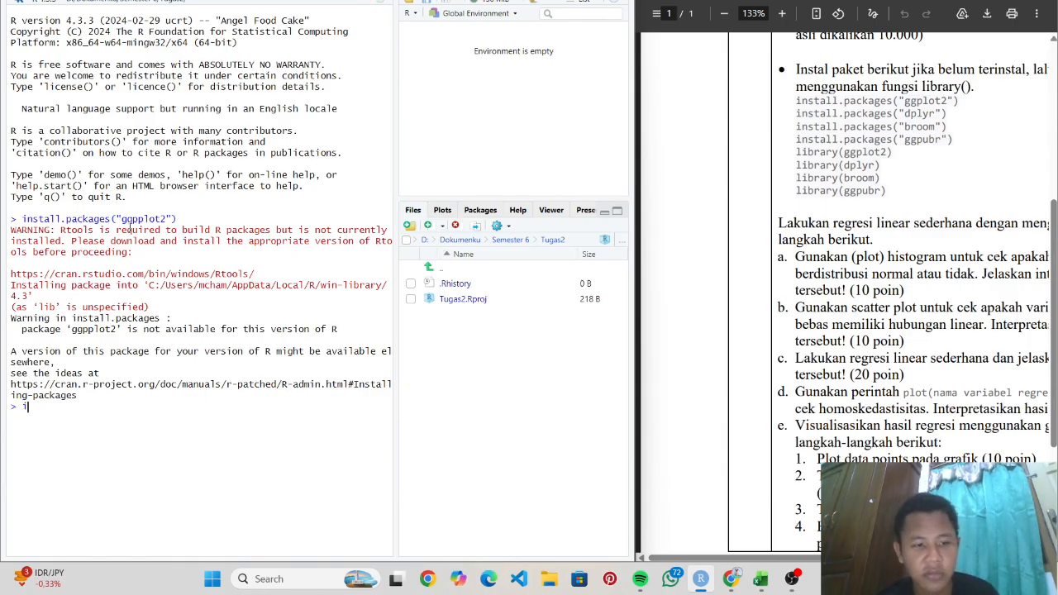
pyautogui.write('nstall(')
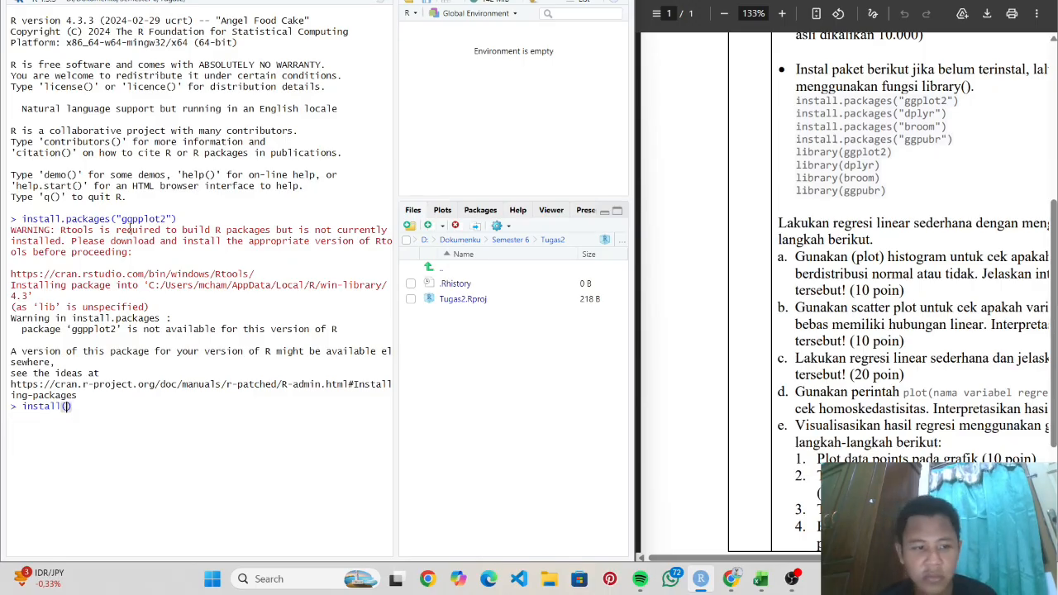
pyautogui.write('(c')
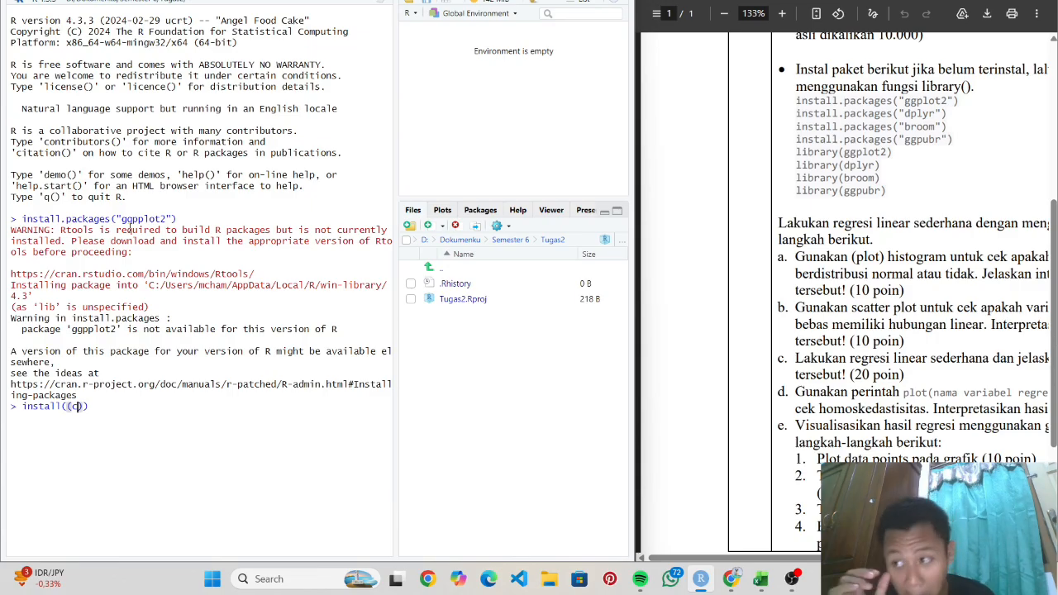
pyautogui.press('BackSpace')
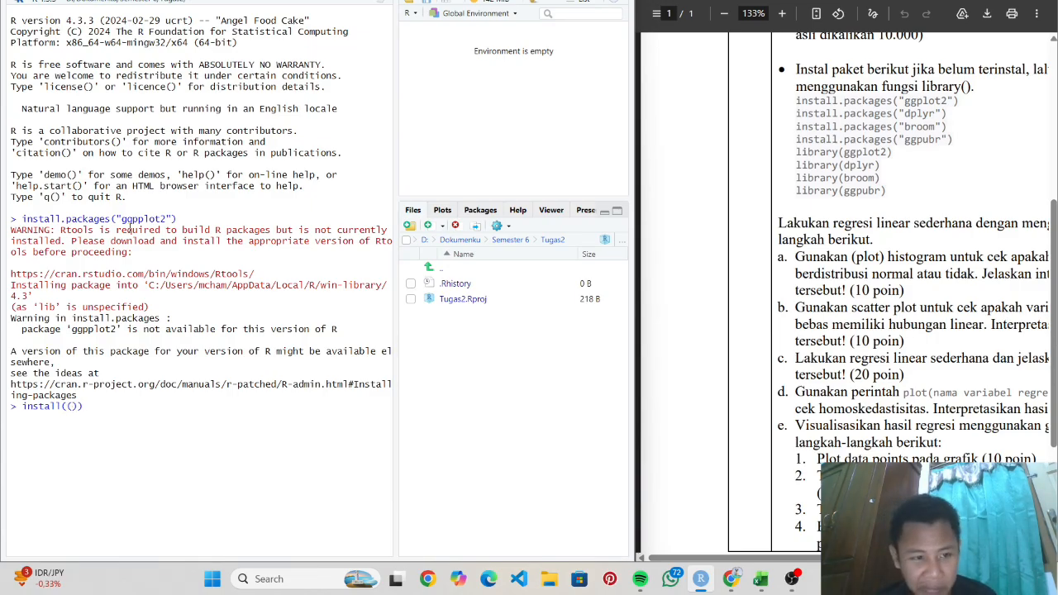
pyautogui.press('BackSpace')
pyautogui.write('c(')
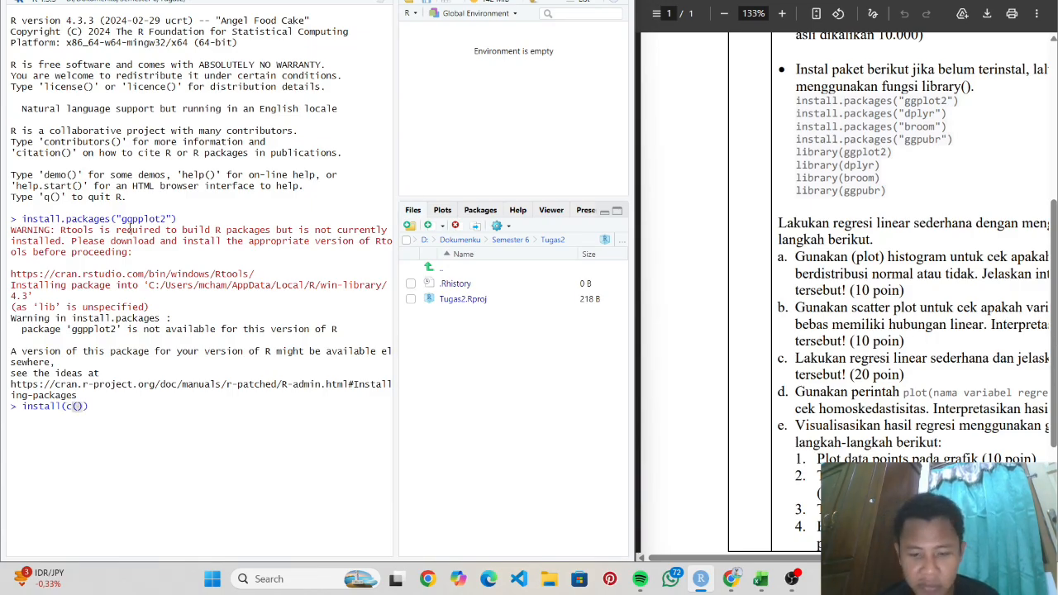
pyautogui.write('"')
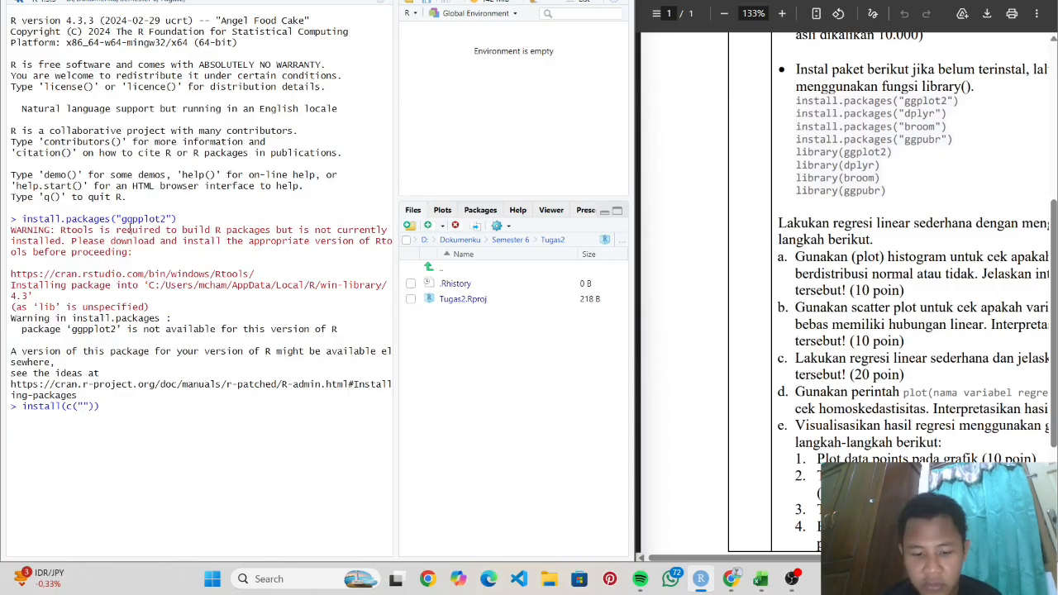
pyautogui.write('dplyr"')
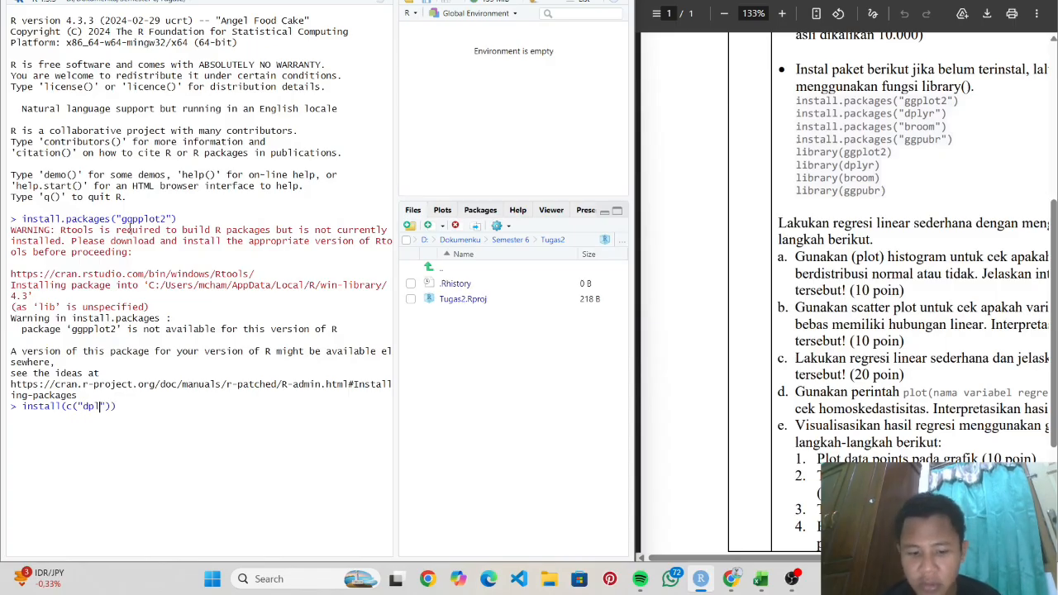
pyautogui.write(', ')
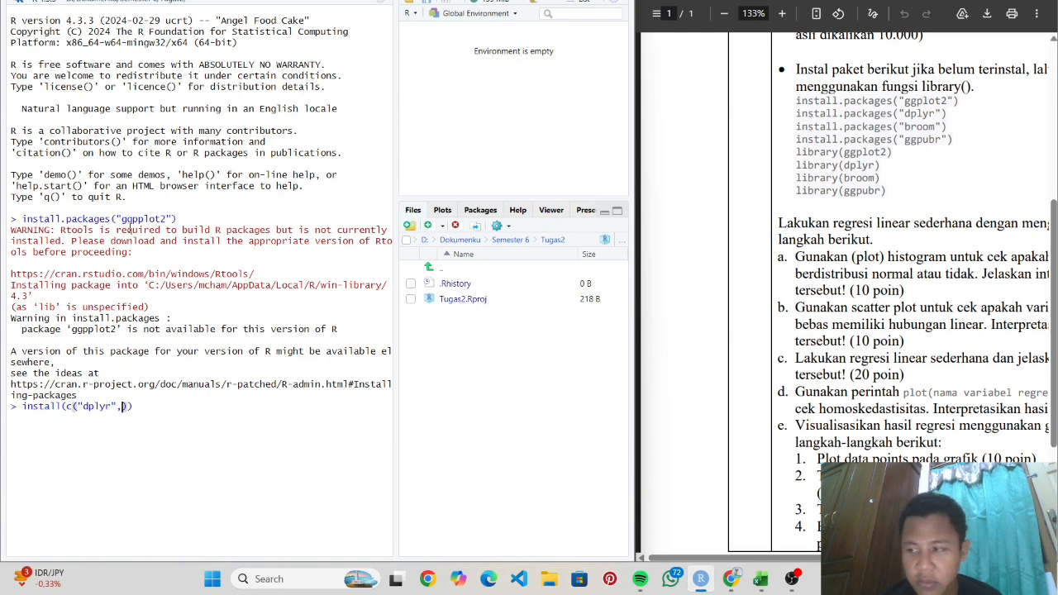
pyautogui.write('"')
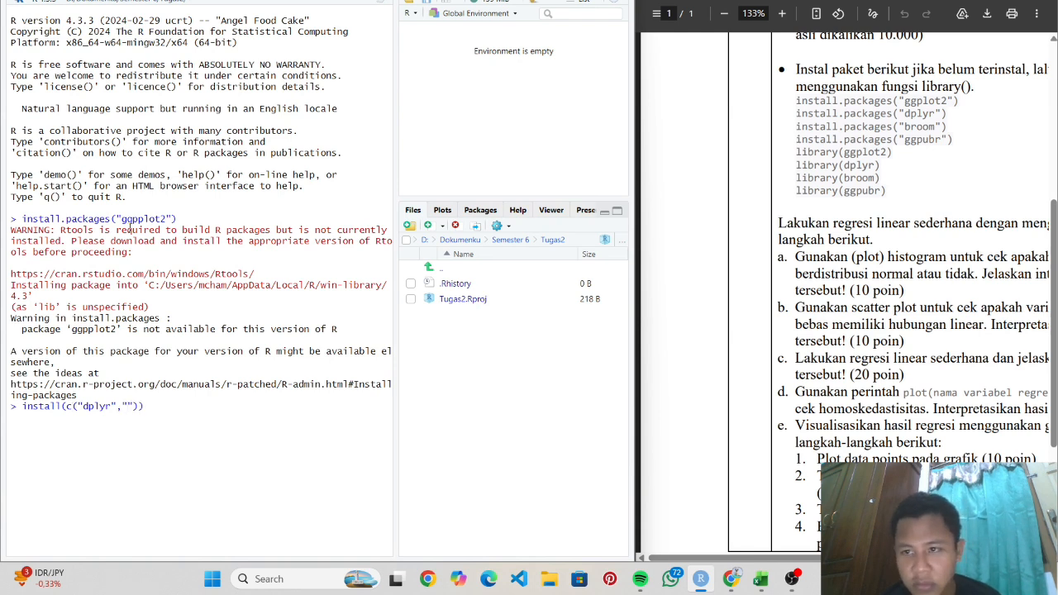
pyautogui.write('broom')
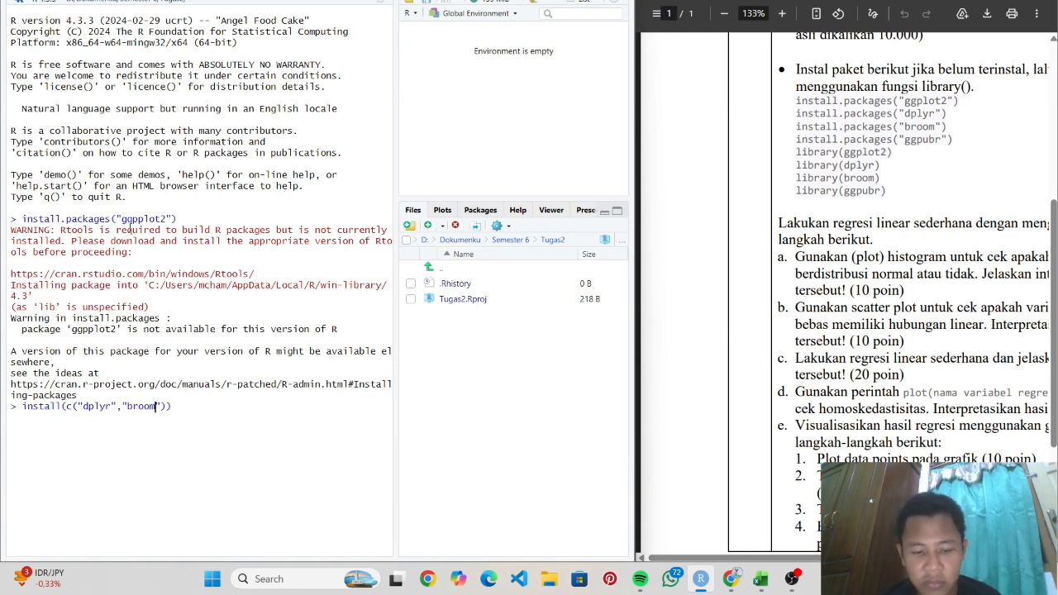
pyautogui.write('"')
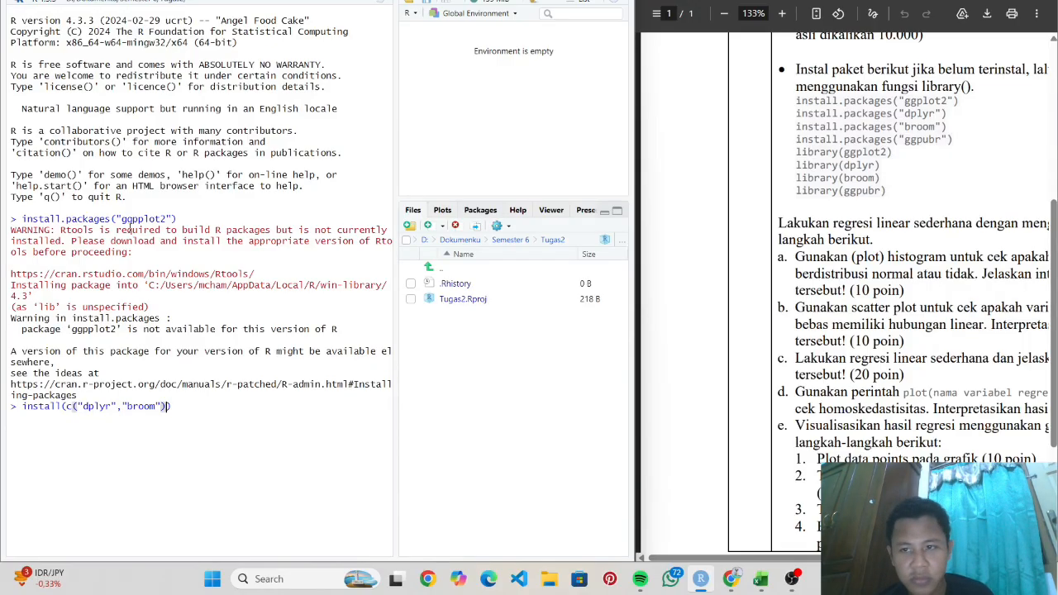
pyautogui.write(')')
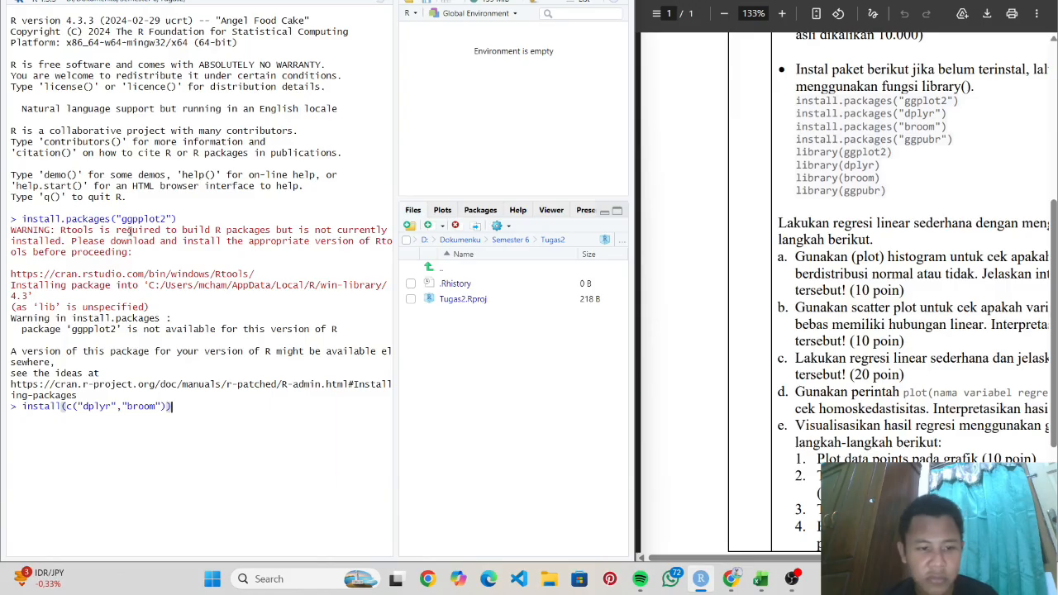
pyautogui.press('Return')
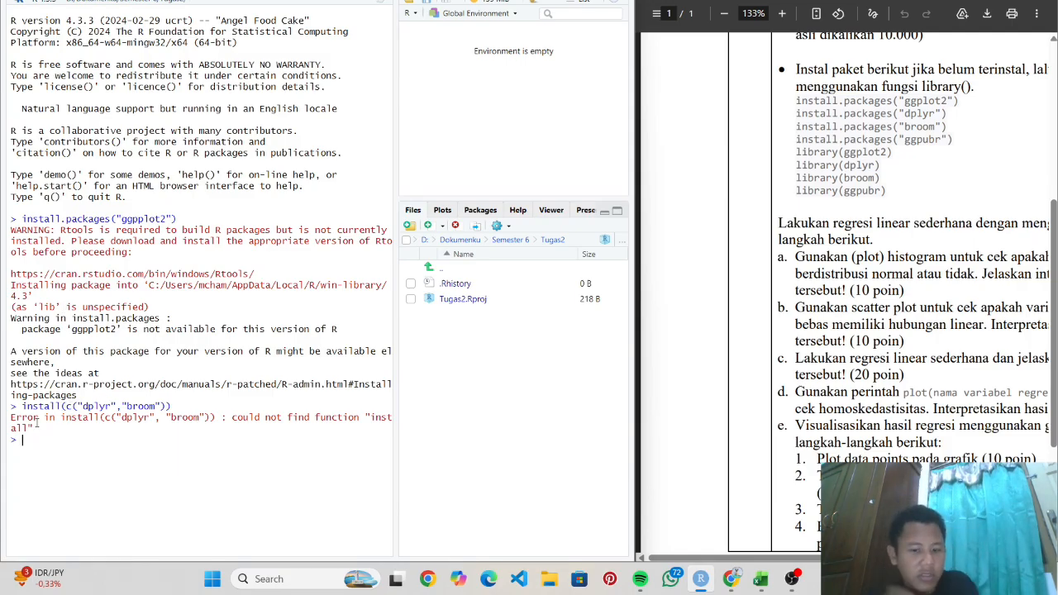
# - Install dplyr and broom with install.packages(c("dplyr","broom"))
pyautogui.write('install')
pyautogui.press('Escape')
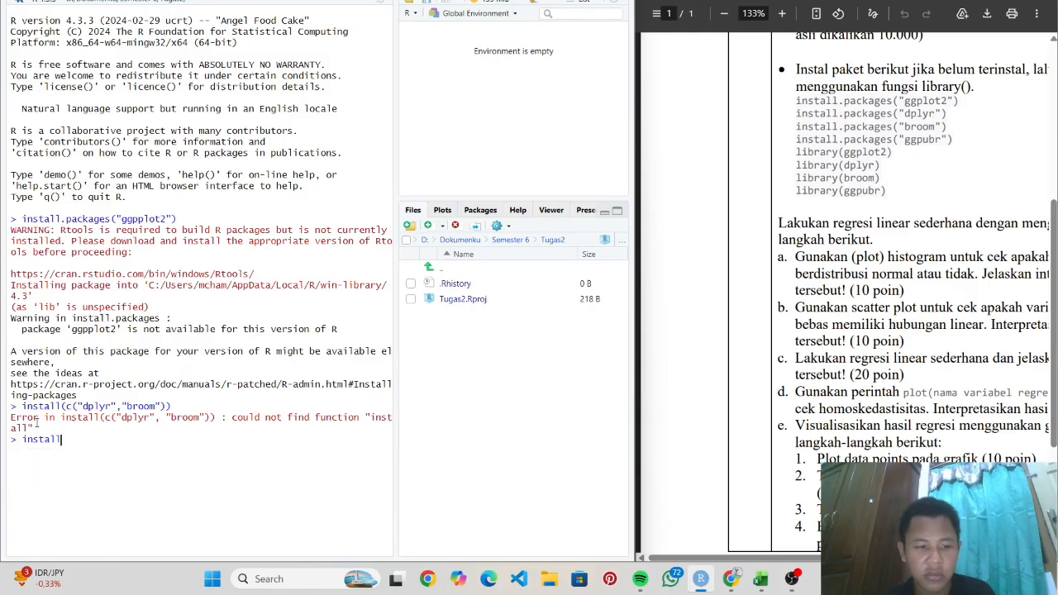
pyautogui.write('.p')
pyautogui.press('BackSpace')
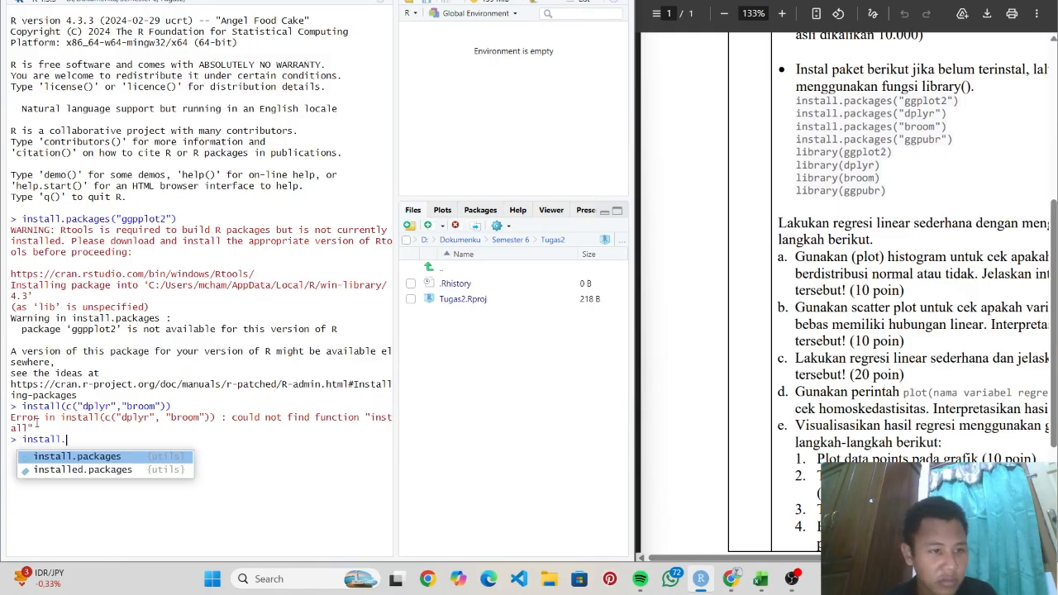
pyautogui.press('Tab')
pyautogui.write('c(')
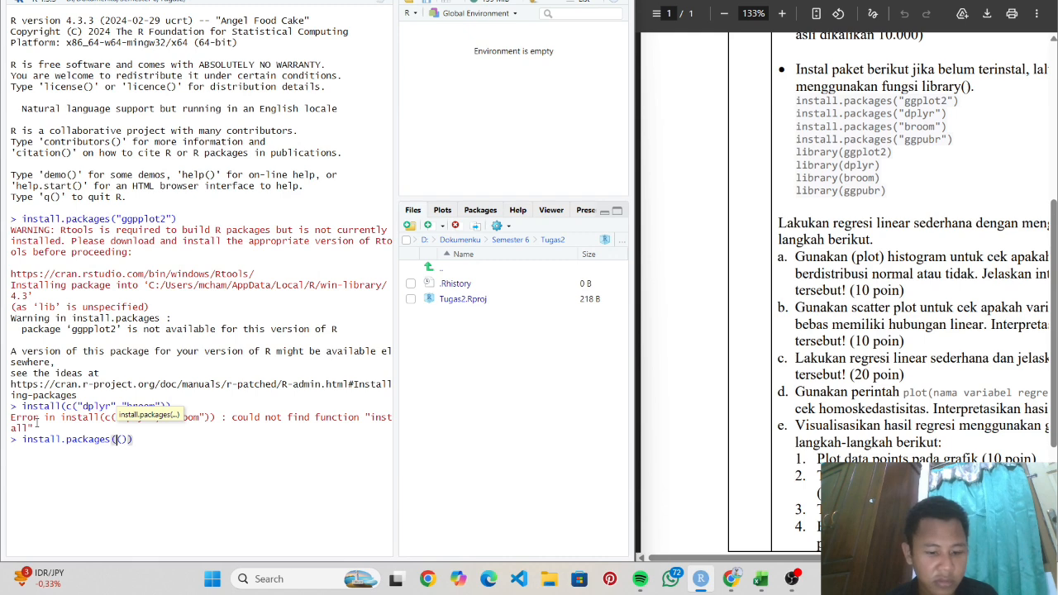
pyautogui.write('lyr","br')
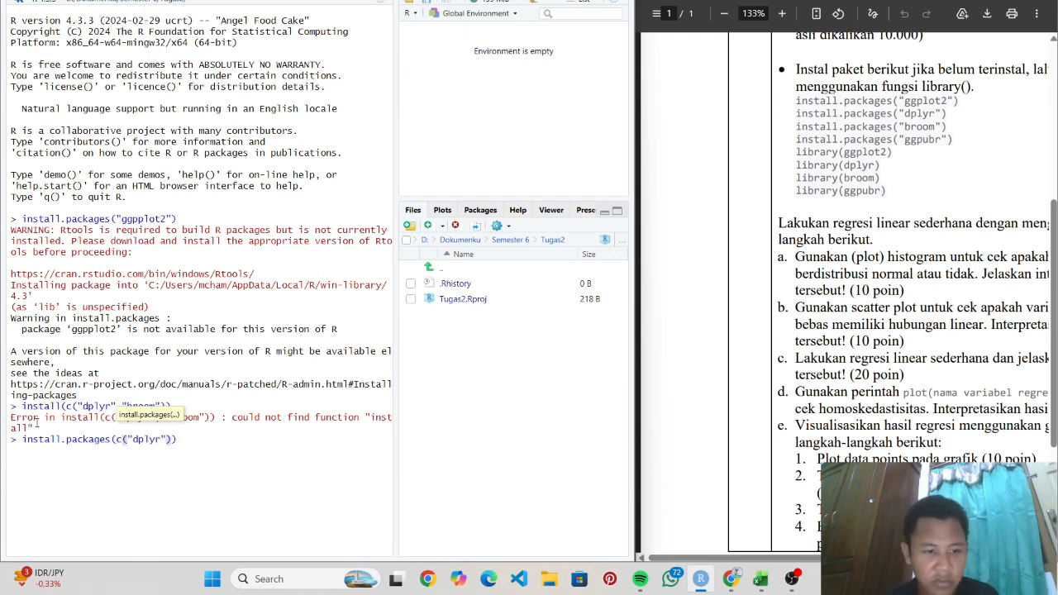
pyautogui.write('oom')
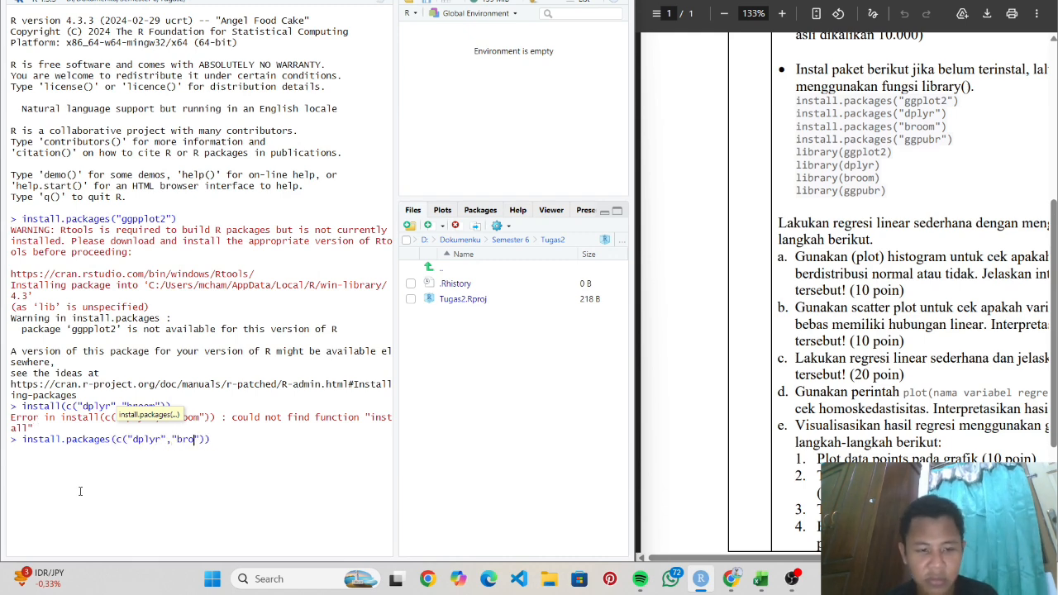
pyautogui.press('Return')
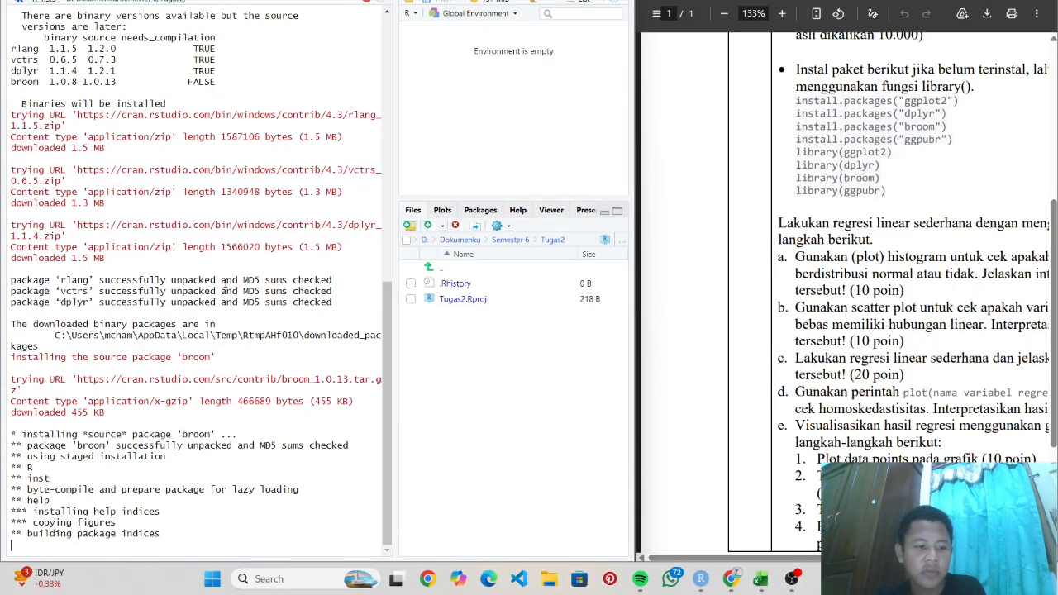
# - Install ggpubr as a binary with install.packages("ggpubr", type = "binary")
pyautogui.write('install.packa')
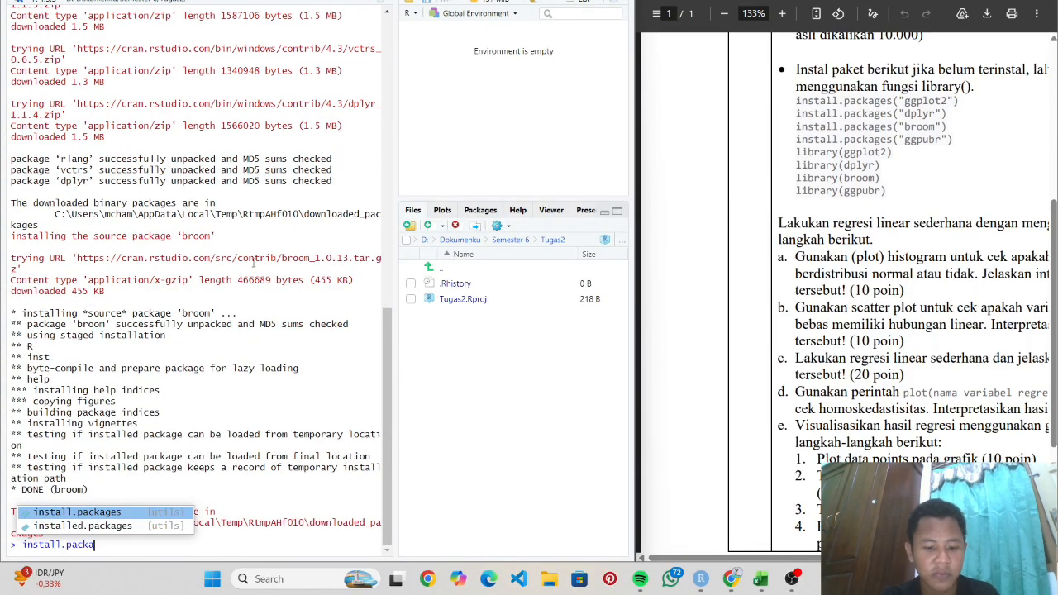
pyautogui.press('Tab')
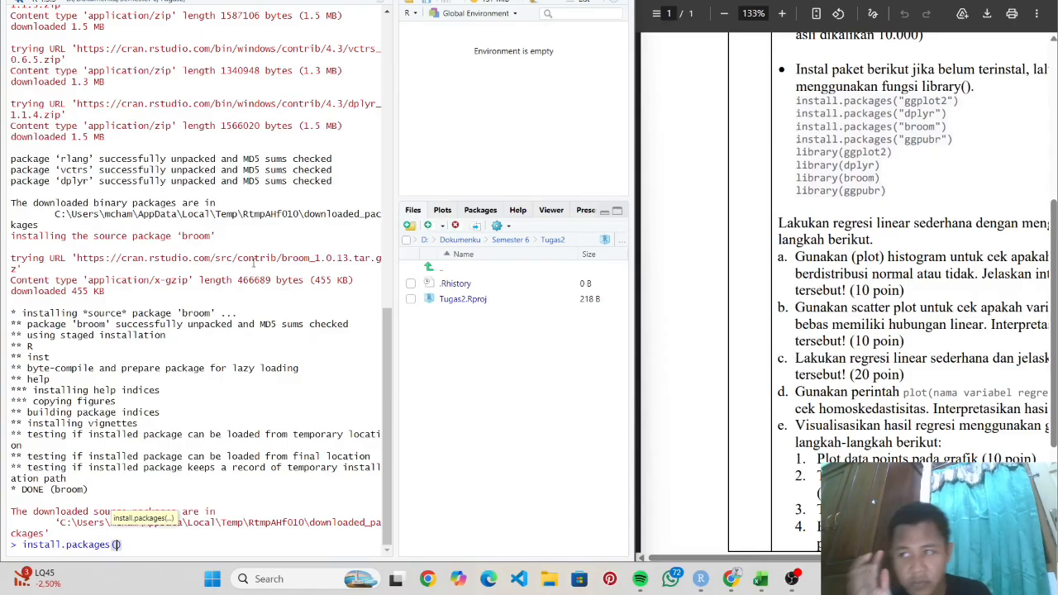
pyautogui.write('"ggpubr')
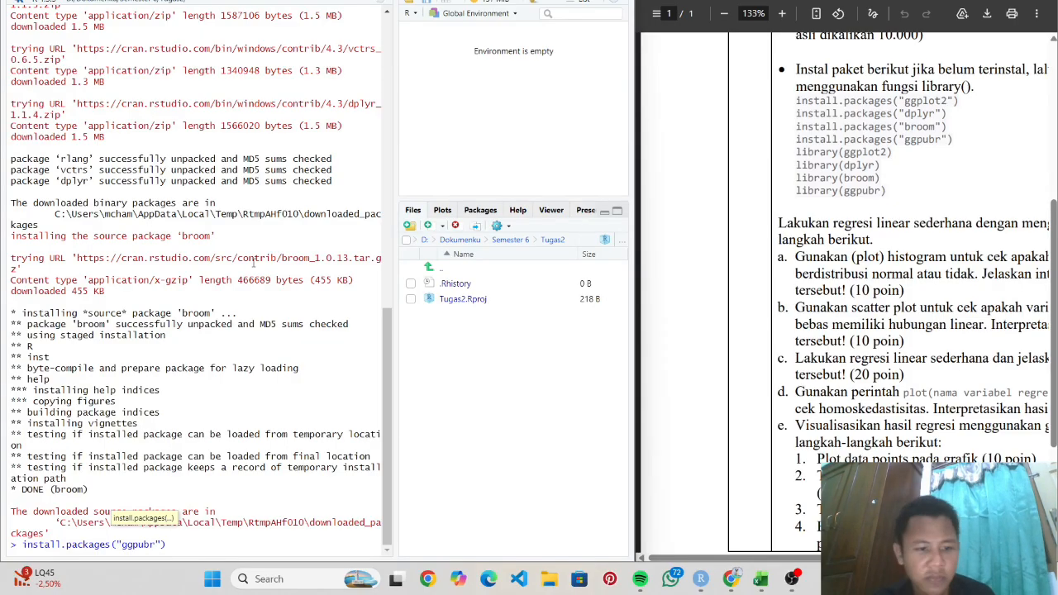
pyautogui.write('",type = ')
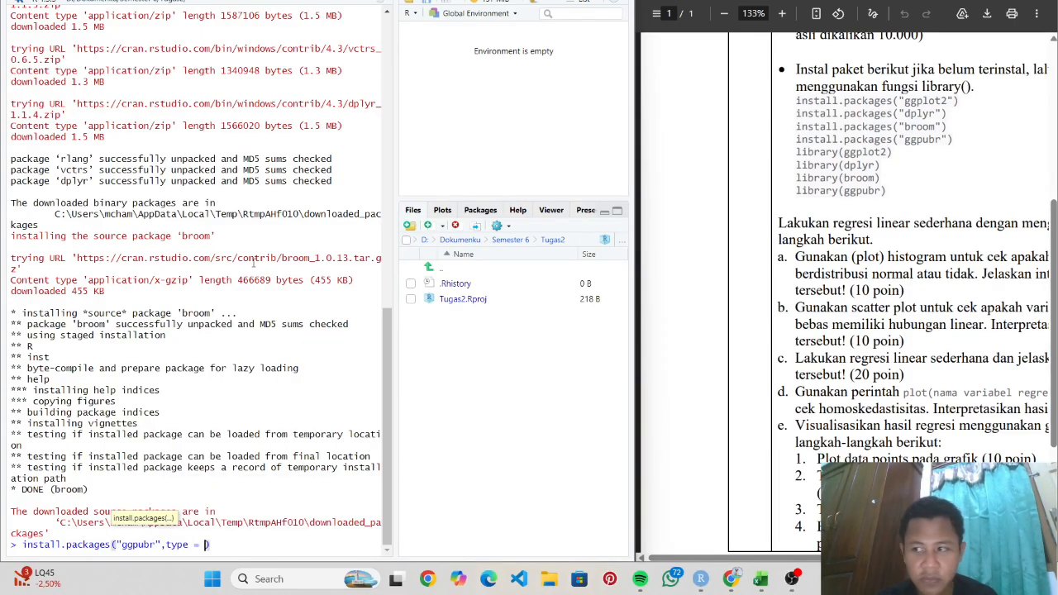
pyautogui.write('"binary')
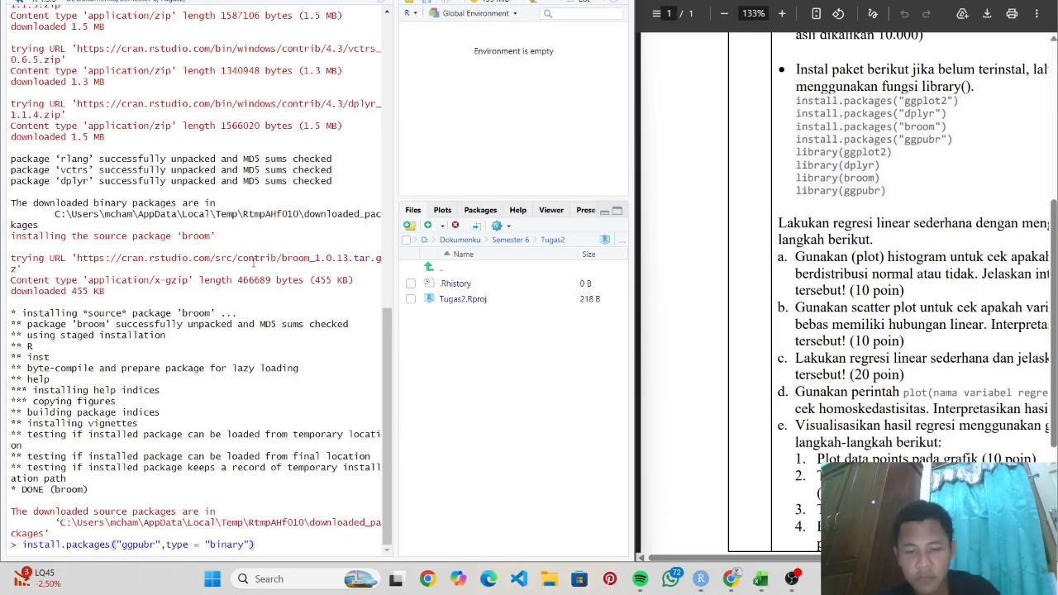
pyautogui.press('Return')
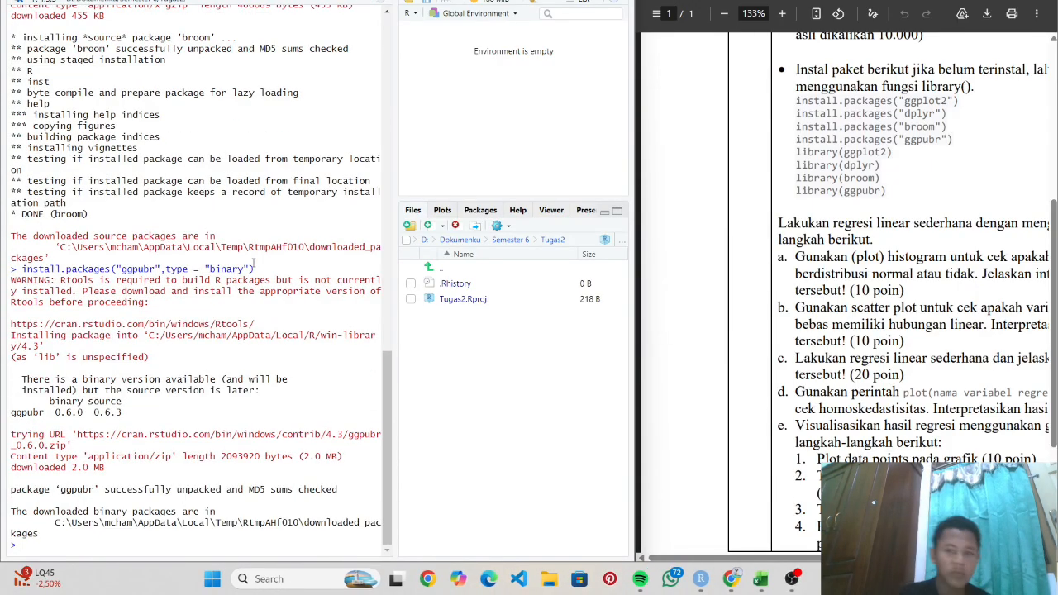
pyautogui.scroll(10, 189, 74)
pyautogui.scroll(-10, 108, 538)
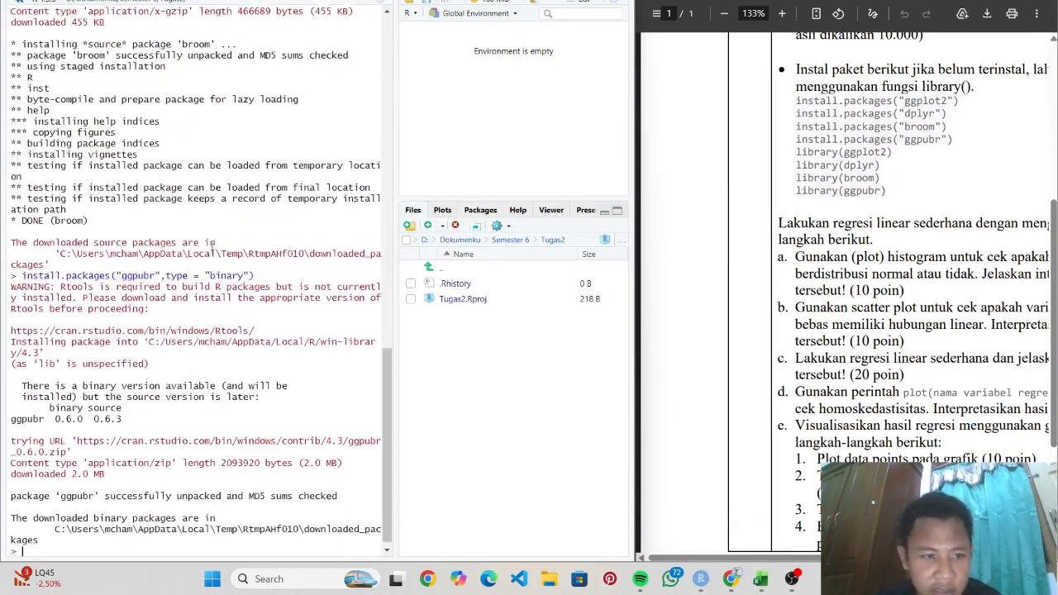
# - Run library() for ggplot2, dplyr, broom and ggpubr, then load dplyr once more
pyautogui.write('library(')
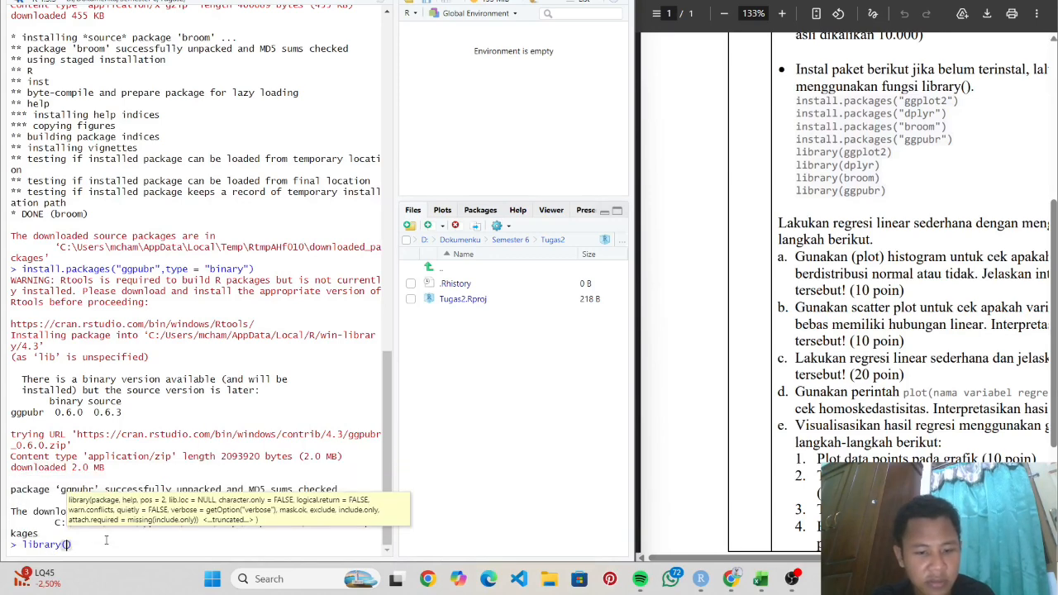
pyautogui.write('ggplot2')
pyautogui.press('Return')
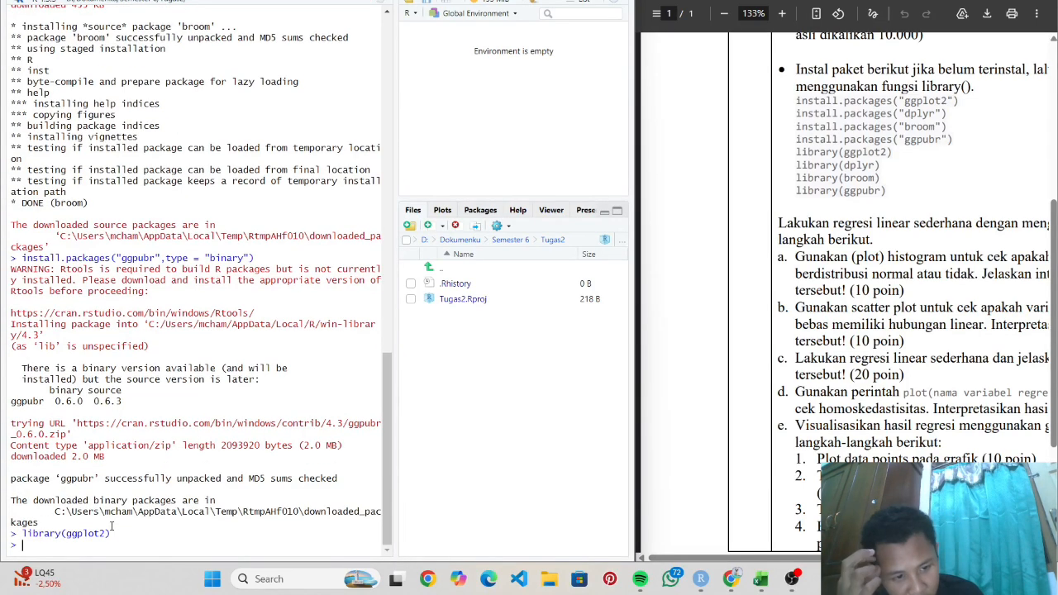
pyautogui.write('library(dplyr')
pyautogui.press('Return')
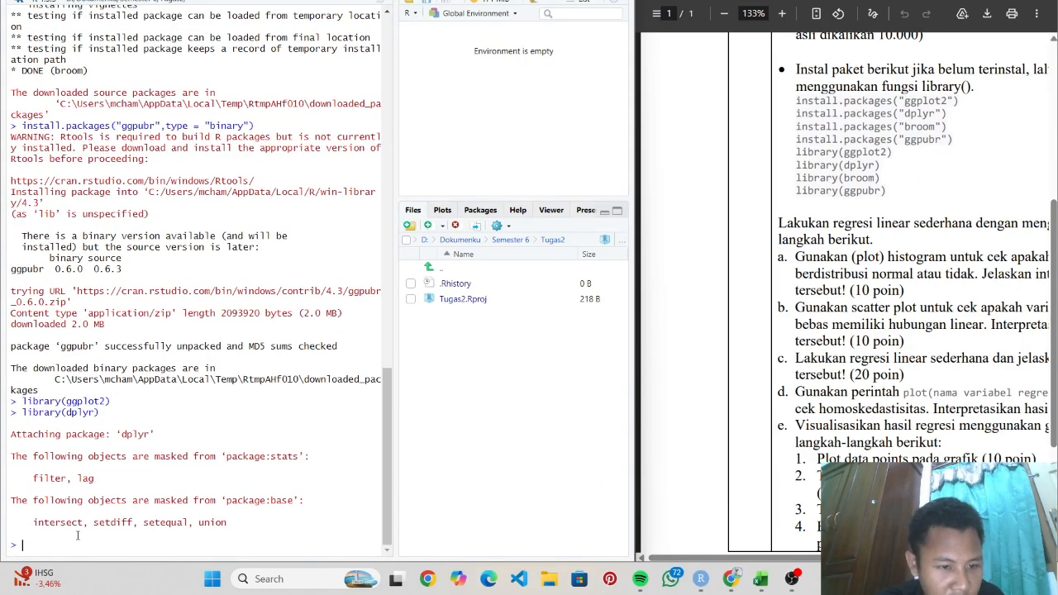
pyautogui.write('library(b')
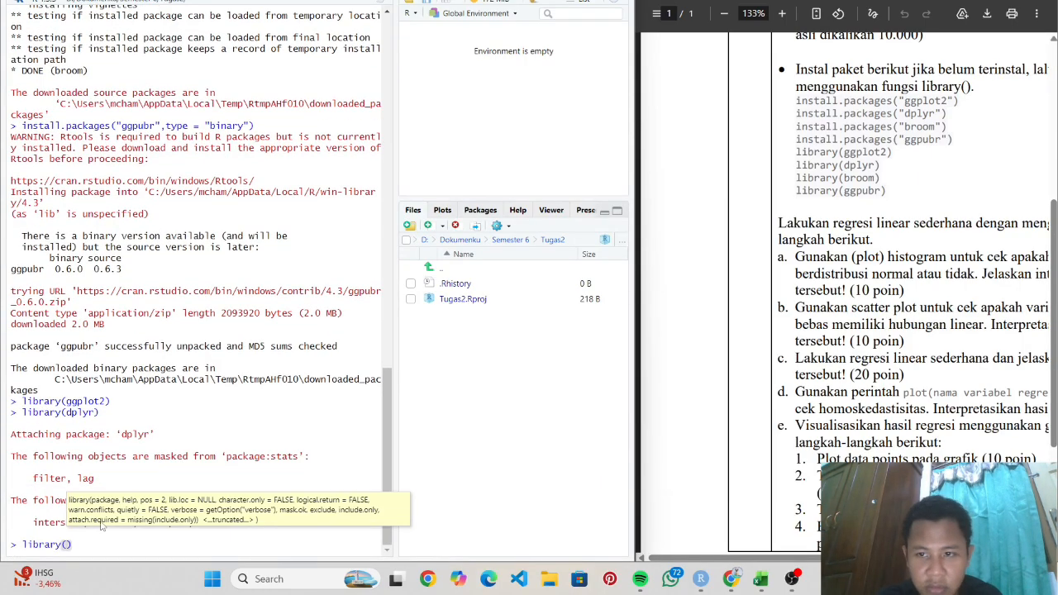
pyautogui.write('room')
pyautogui.press('Return')
pyautogui.write('library')
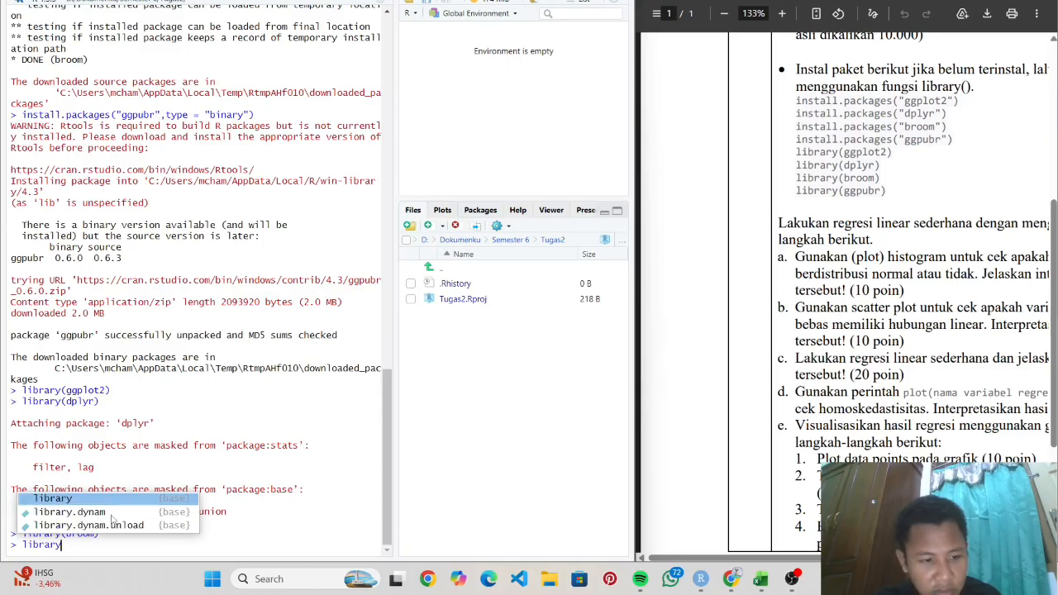
pyautogui.write('(ggpubr')
pyautogui.press('Return')
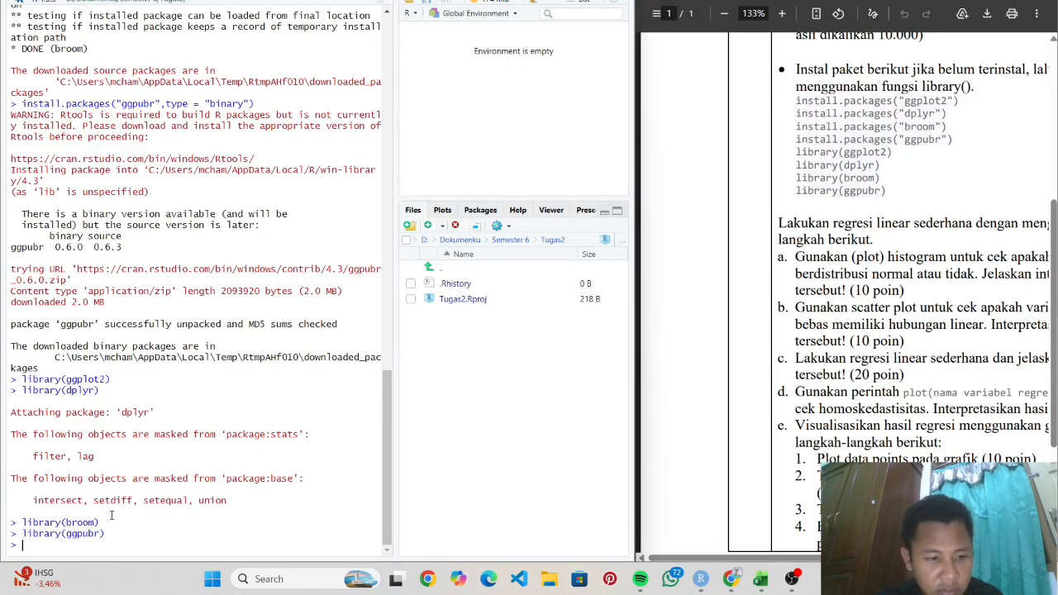
pyautogui.write('library(')
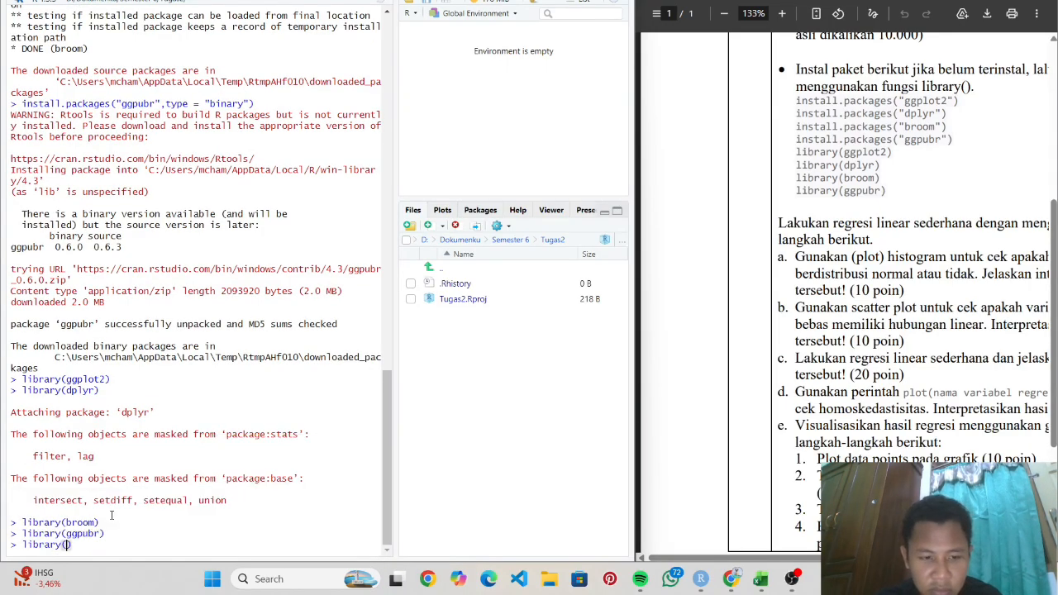
pyautogui.write('dplyr')
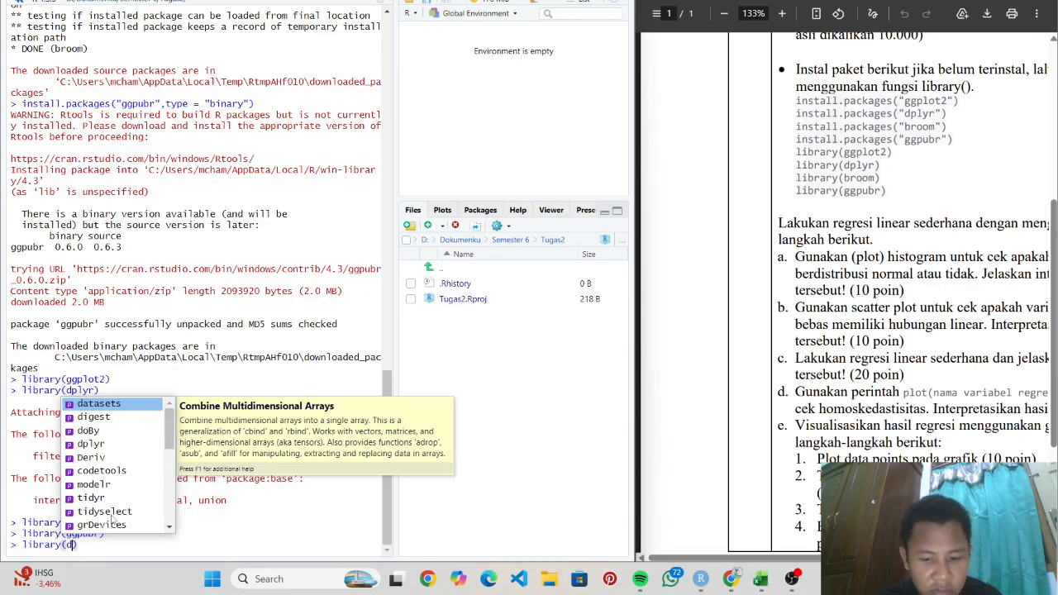
pyautogui.press('Return')
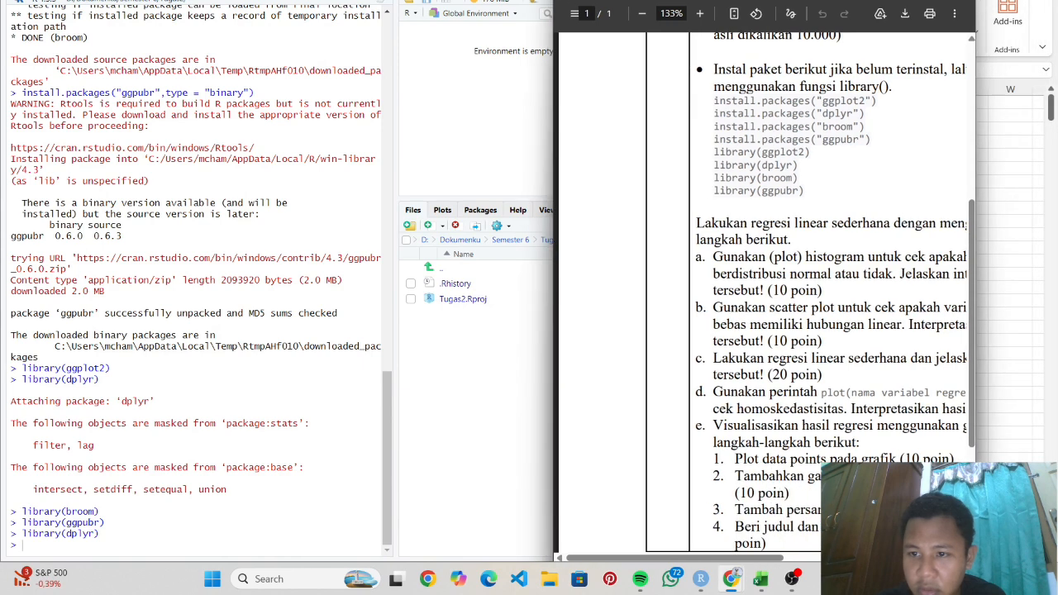
# - Scroll the PDF up to the package and regression instructions, widening RStudio's file pane
pyautogui.hscroll(3, 751, 280)
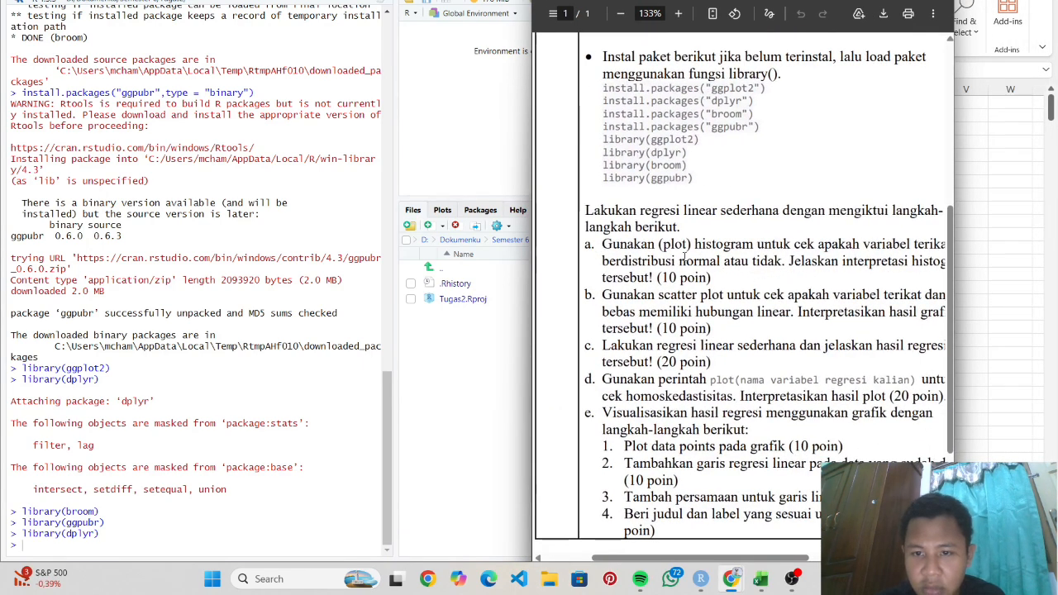
pyautogui.hscroll(3, 683, 263)
pyautogui.hscroll(-4, 727, 215)
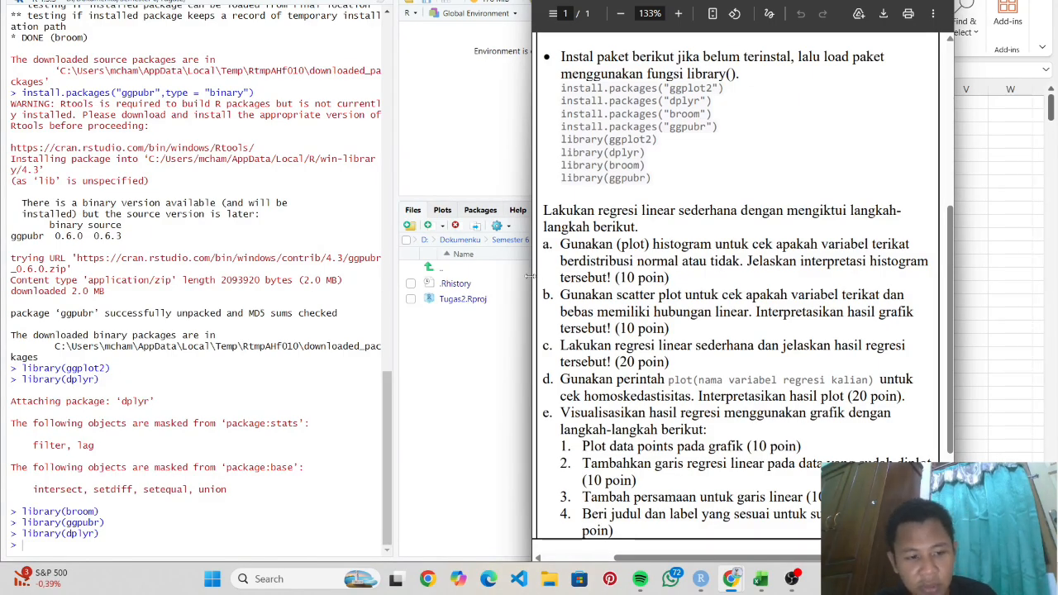
pyautogui.moveTo(529, 276); pyautogui.dragTo(605, 276)
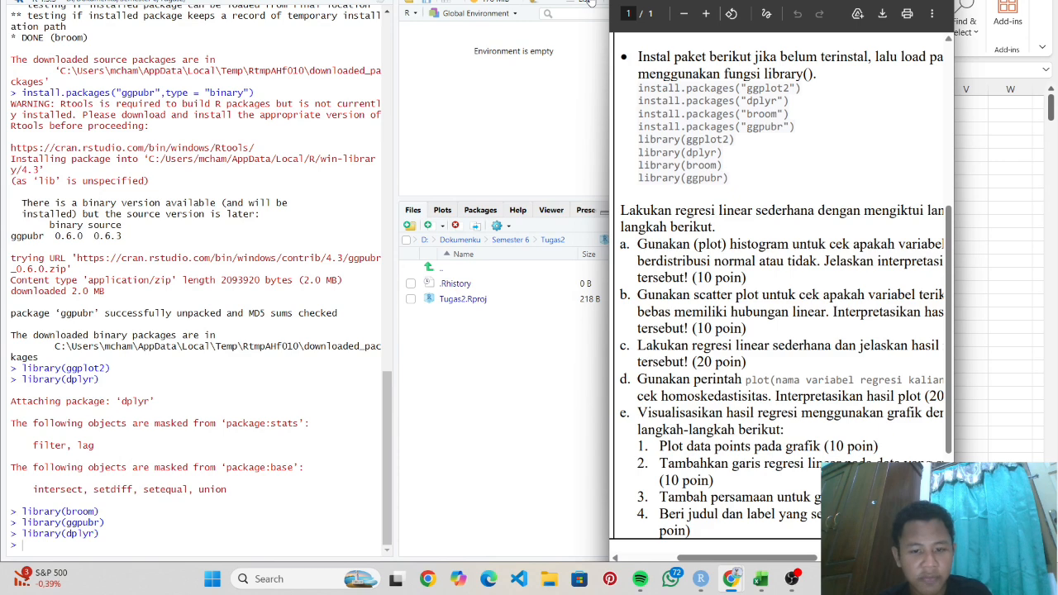
pyautogui.scroll(1, 849, 97)
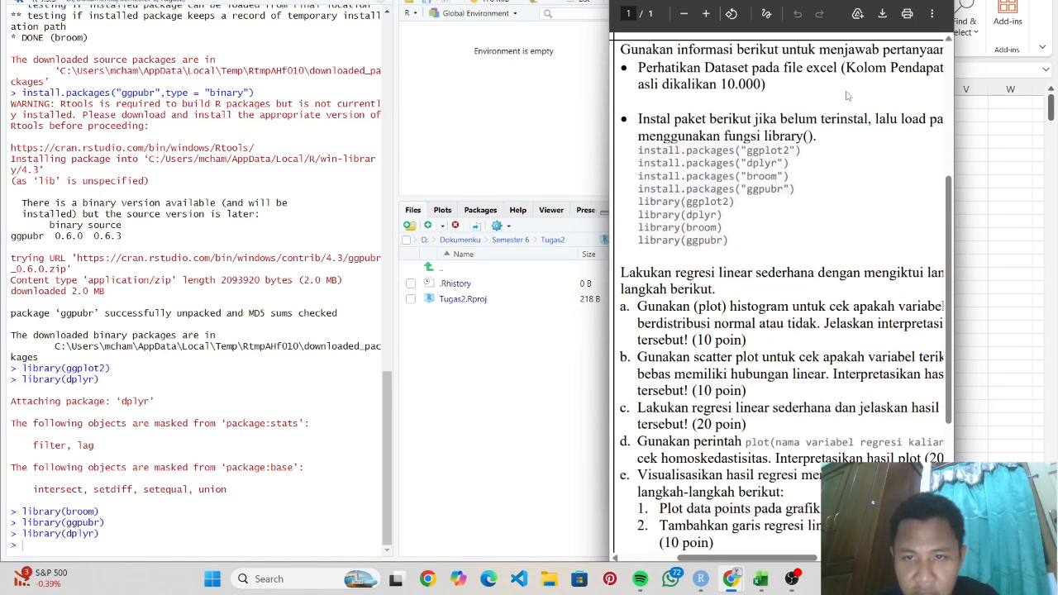
pyautogui.scroll(2, 811, 141)
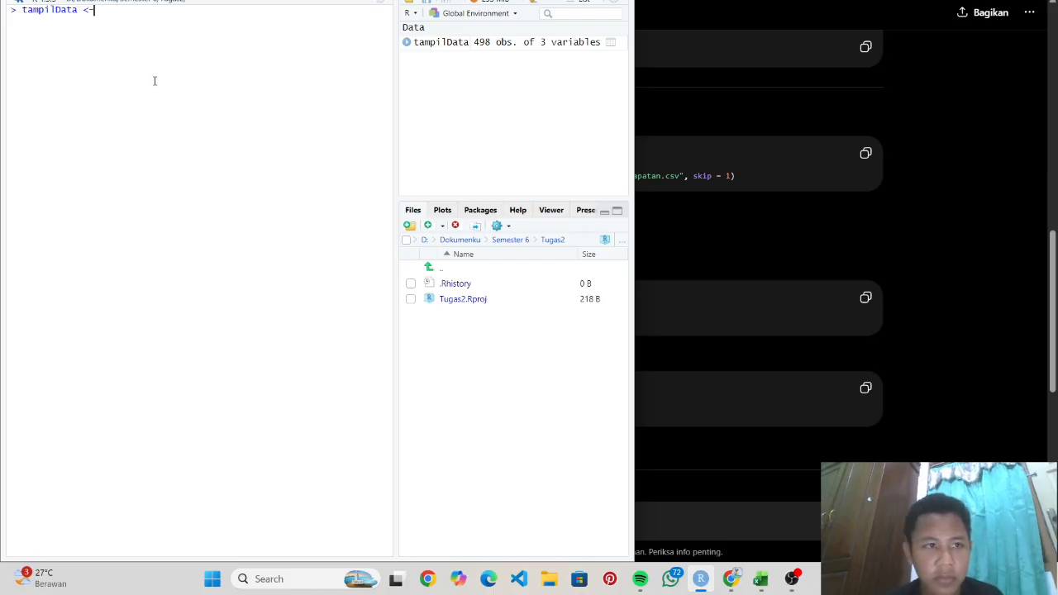
# - Write tampilData read.csv("D:/Dokumenku/Semester 6/data_pendapatan.csv"), correcting typos in the path
pyautogui.press('BackSpace')
pyautogui.press('BackSpace')
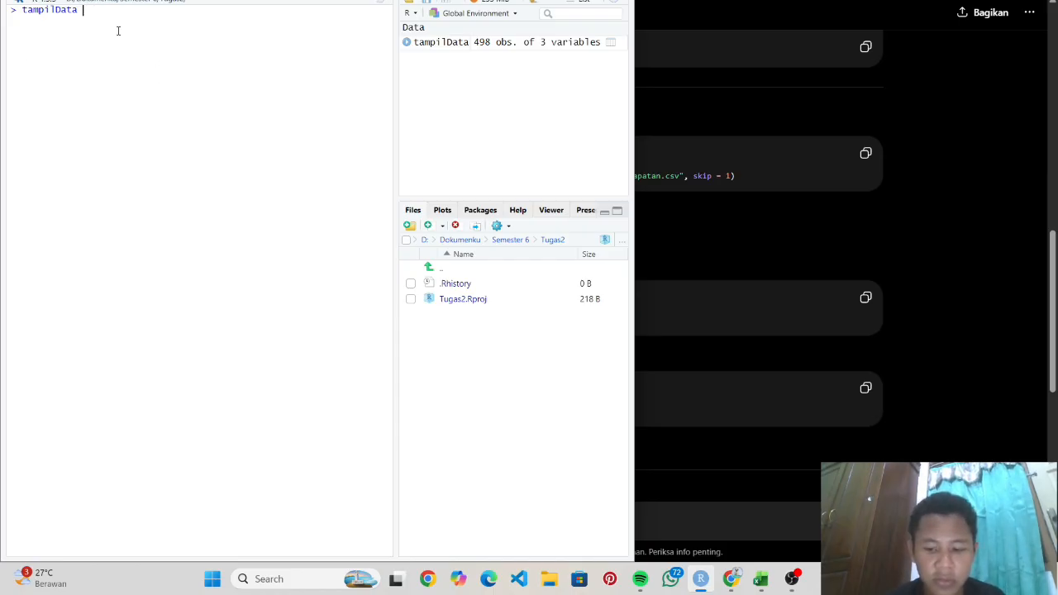
pyautogui.write('->')
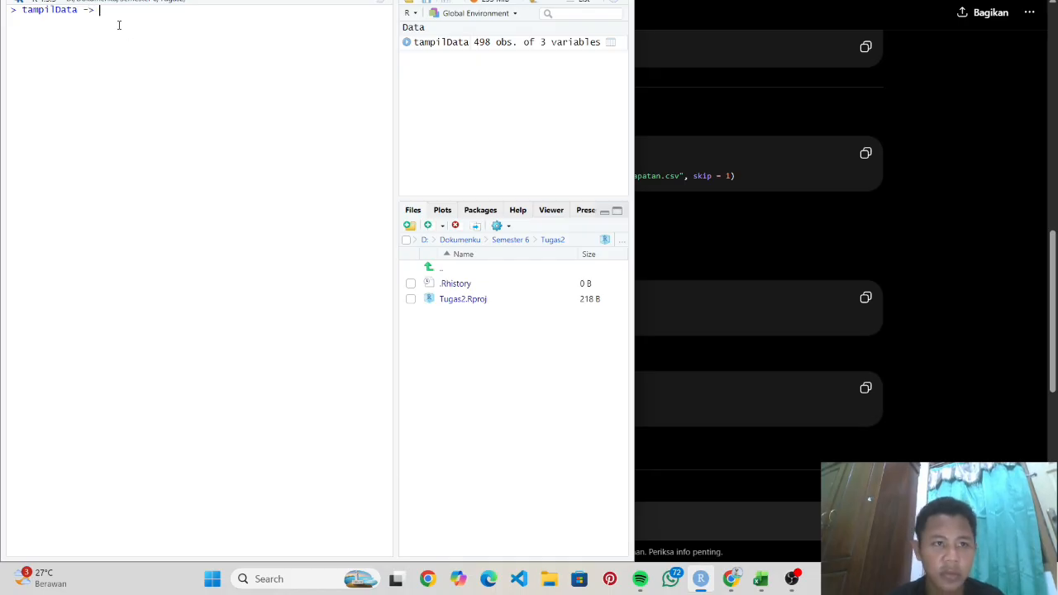
pyautogui.write(' ssdf')
pyautogui.press('BackSpace')
pyautogui.press('BackSpace')
pyautogui.press('BackSpace')
pyautogui.press('BackSpace')
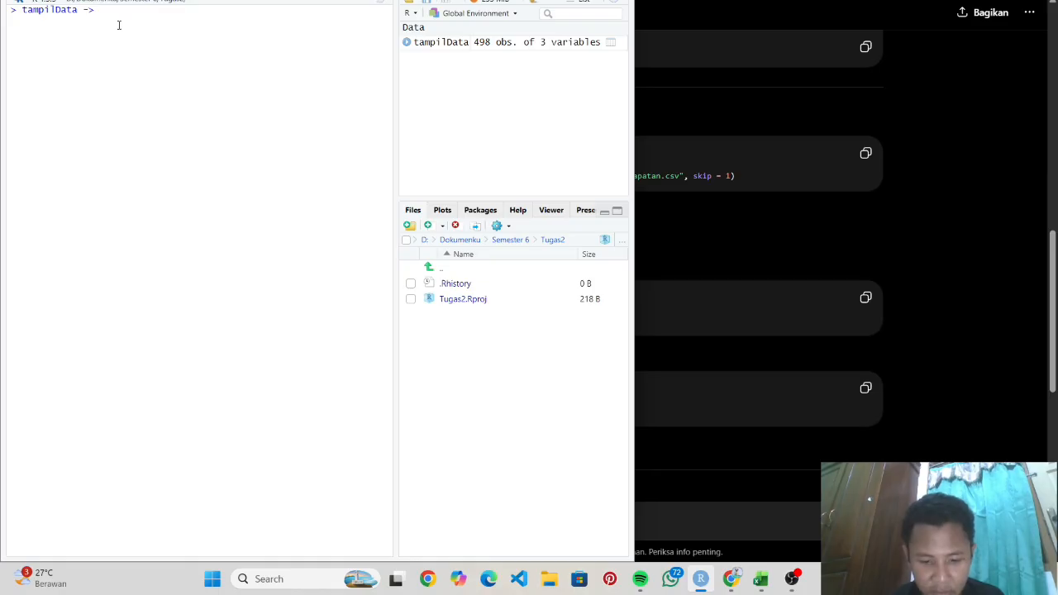
pyautogui.write('read')
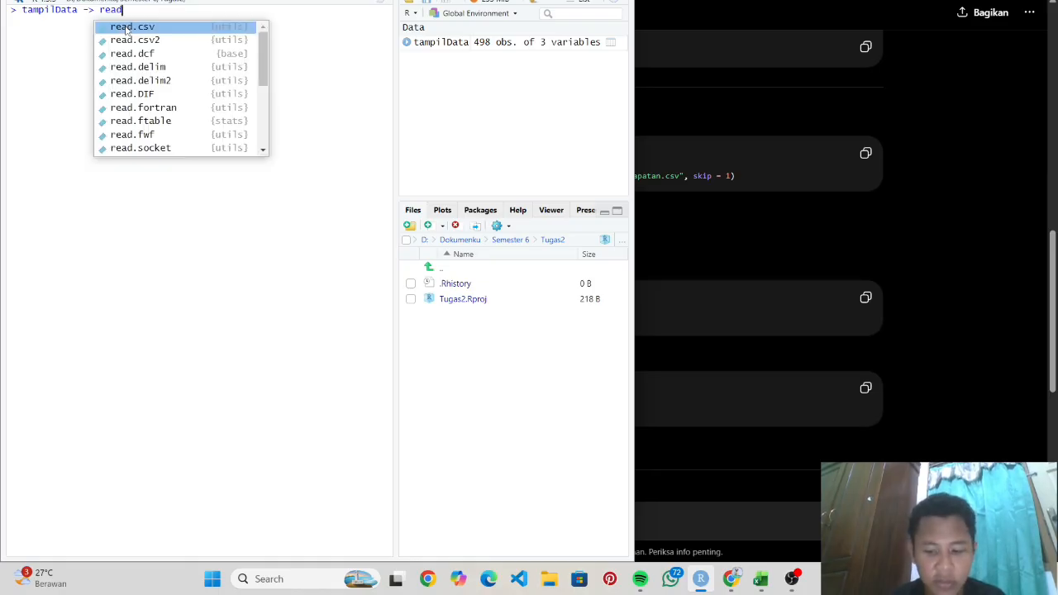
pyautogui.write('.so')
pyautogui.press('BackSpace')
pyautogui.press('BackSpace')
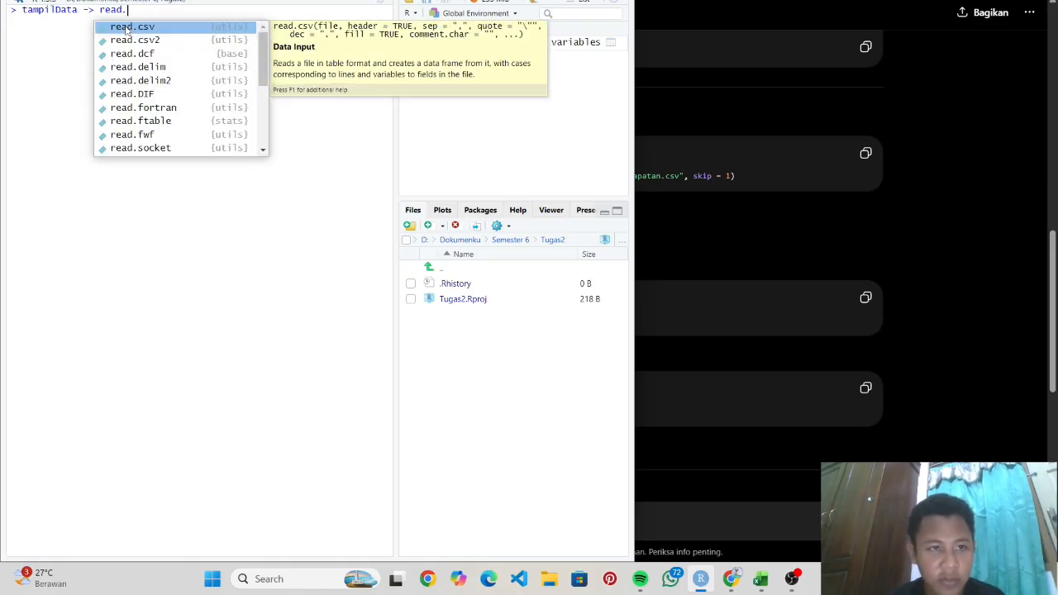
pyautogui.click(126, 28)
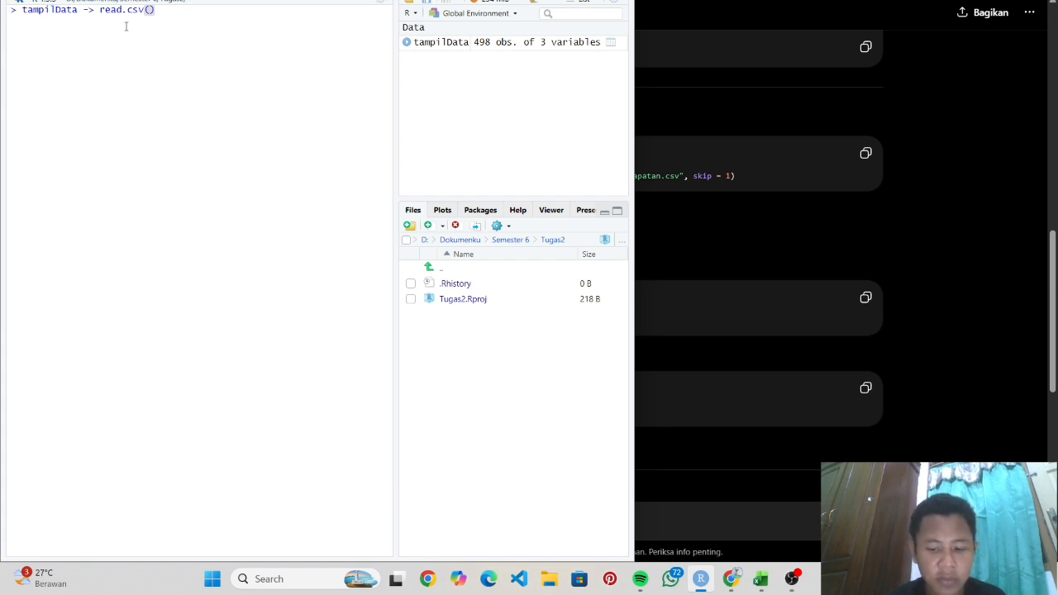
pyautogui.write('"')
pyautogui.write('D:')
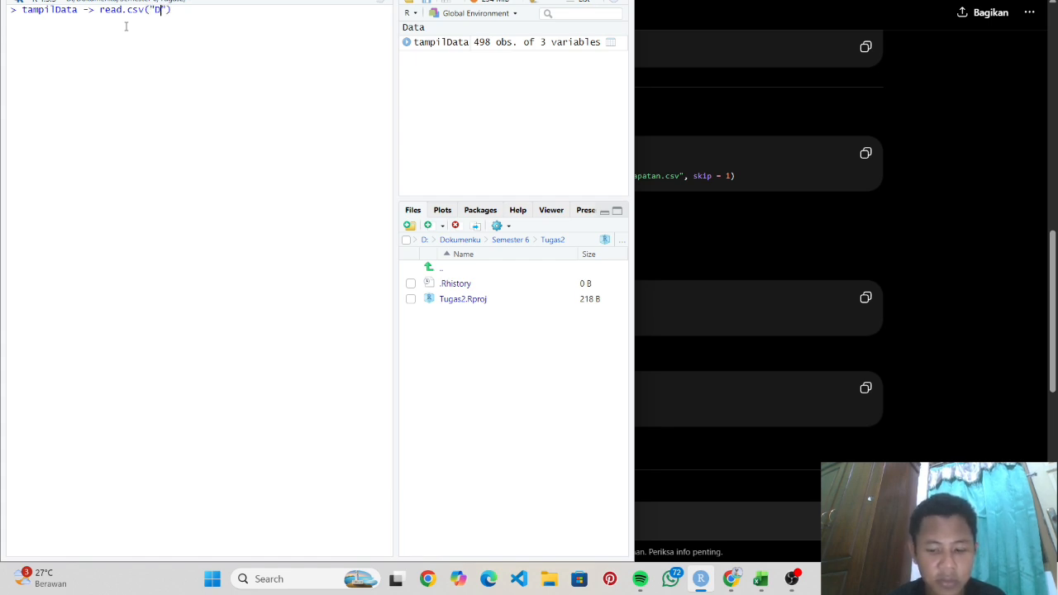
pyautogui.write('/Dokume')
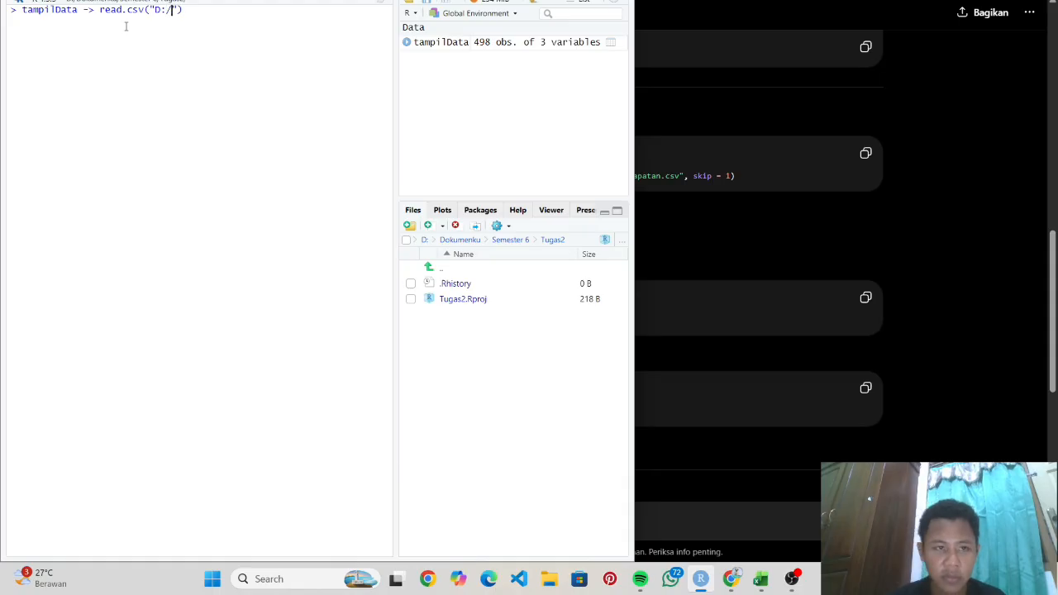
pyautogui.write('nku/se')
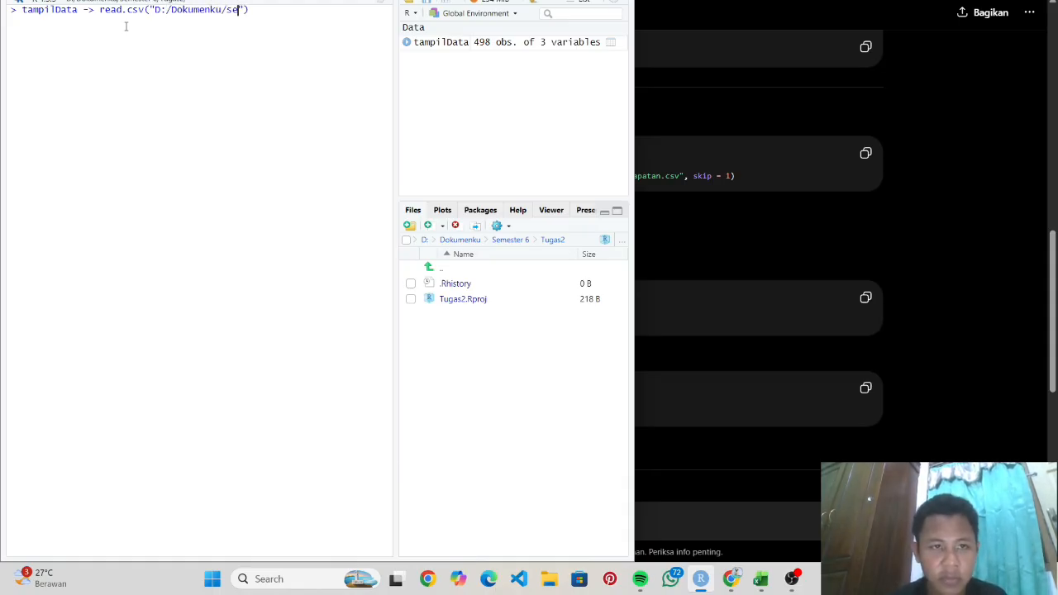
pyautogui.press('BackSpace')
pyautogui.press('BackSpace')
pyautogui.write('Semester')
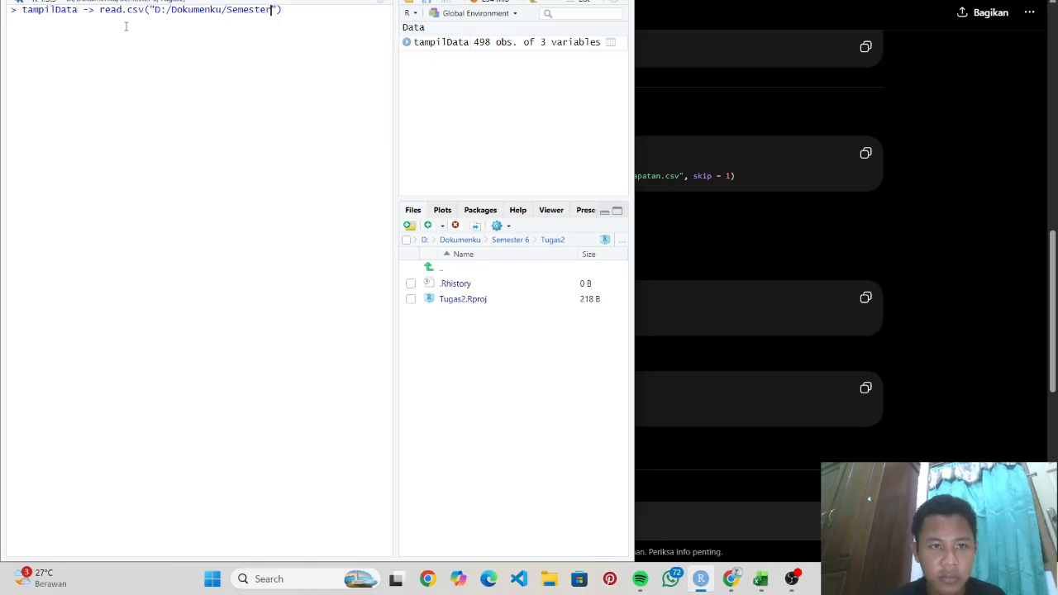
pyautogui.write('6')
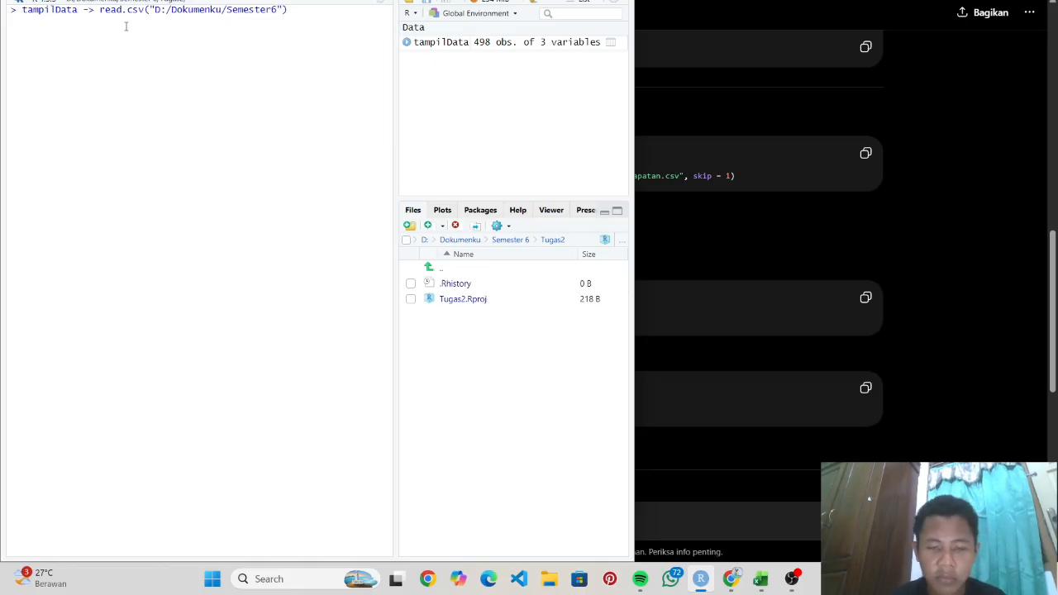
pyautogui.write('6/da')
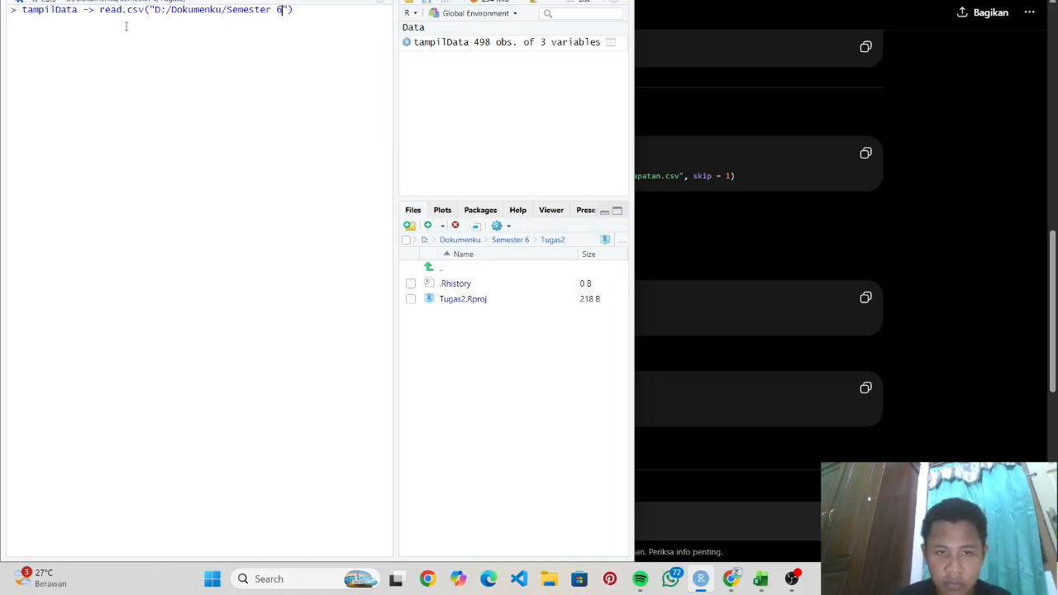
pyautogui.write('ta_[emda')
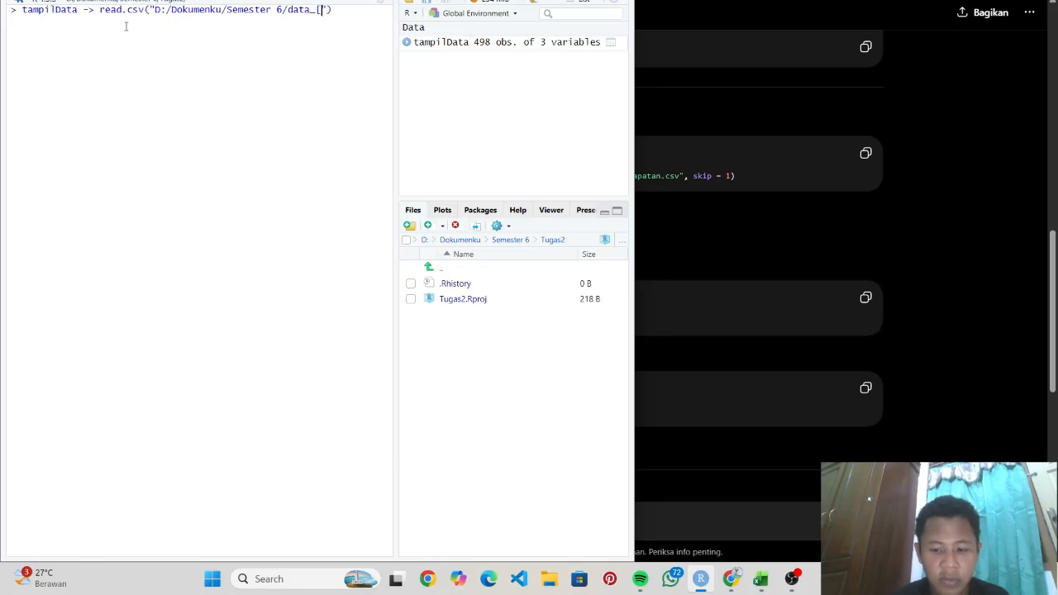
pyautogui.press('BackSpace')
pyautogui.press('BackSpace')
pyautogui.press('BackSpace')
pyautogui.press('BackSpace')
pyautogui.press('BackSpace')
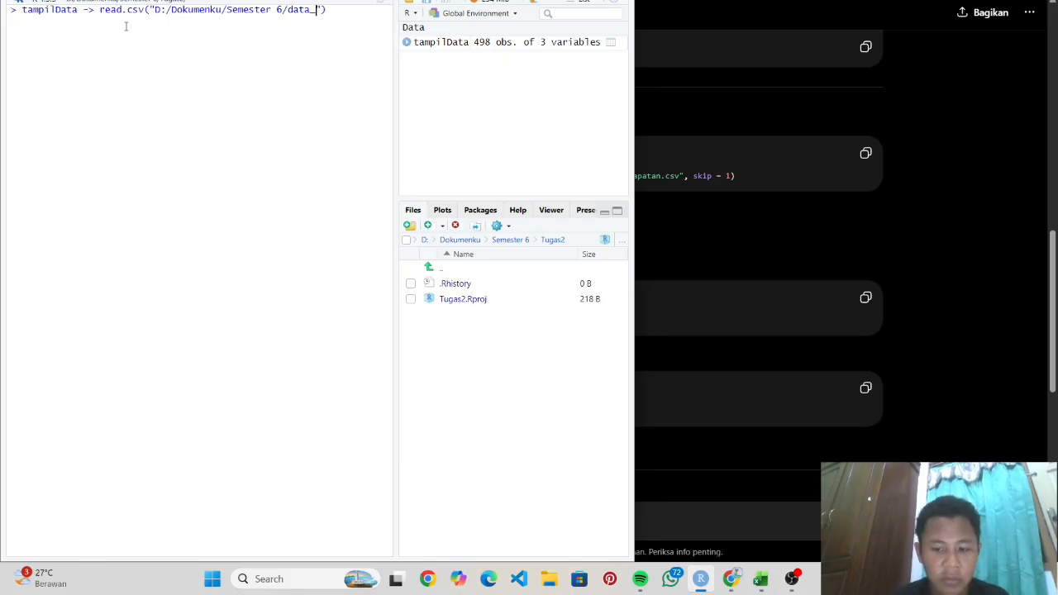
pyautogui.write('pendapatan')
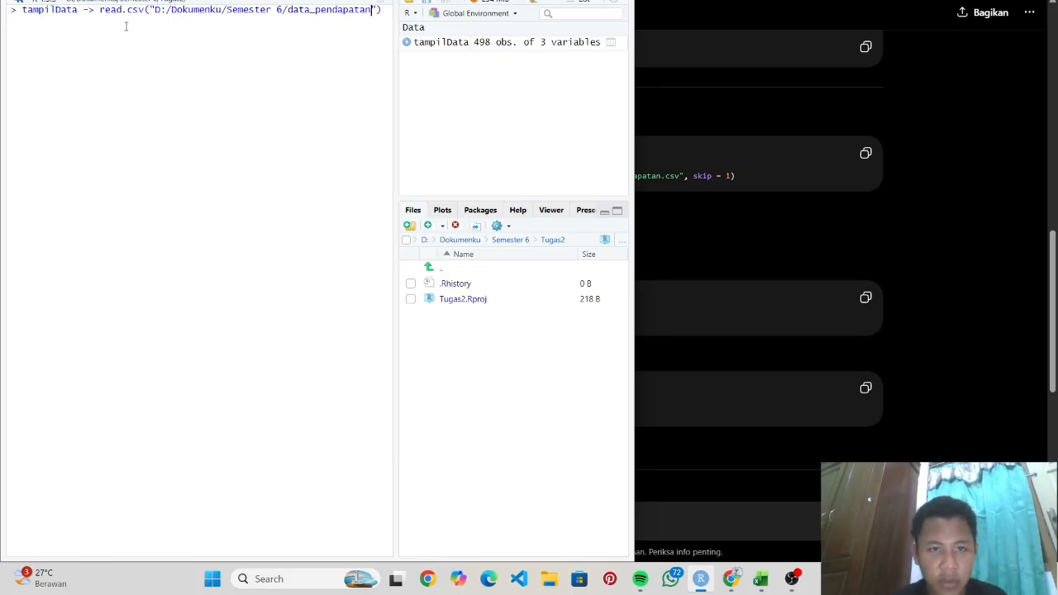
pyautogui.write('.s')
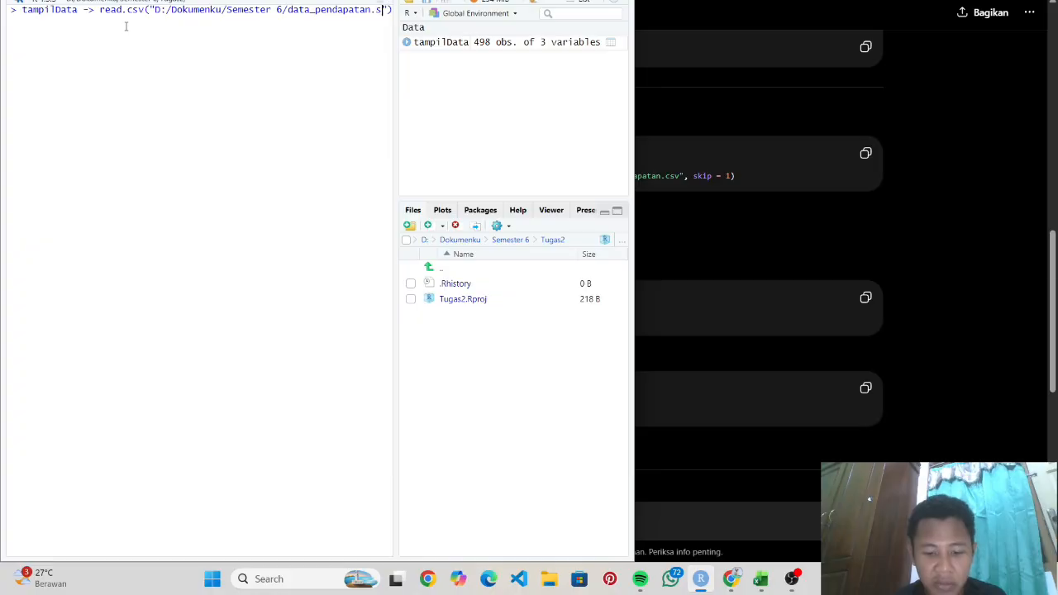
pyautogui.write('s')
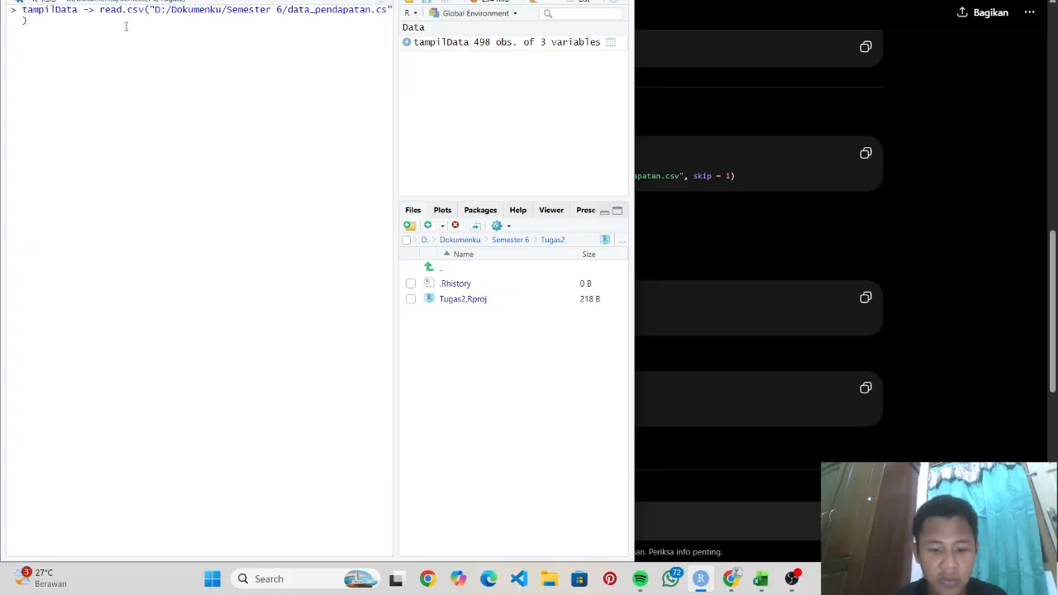
pyautogui.write('v')
# - Add the skip = 1 argument and fix the assignment arrow to <-
pyautogui.press('Right')
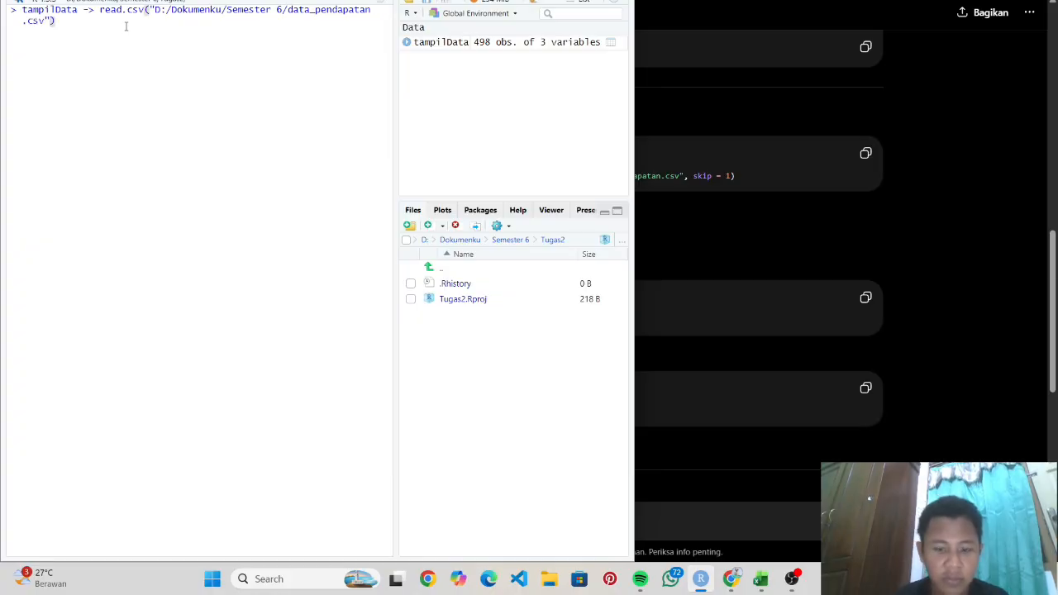
pyautogui.write(', skip  =')
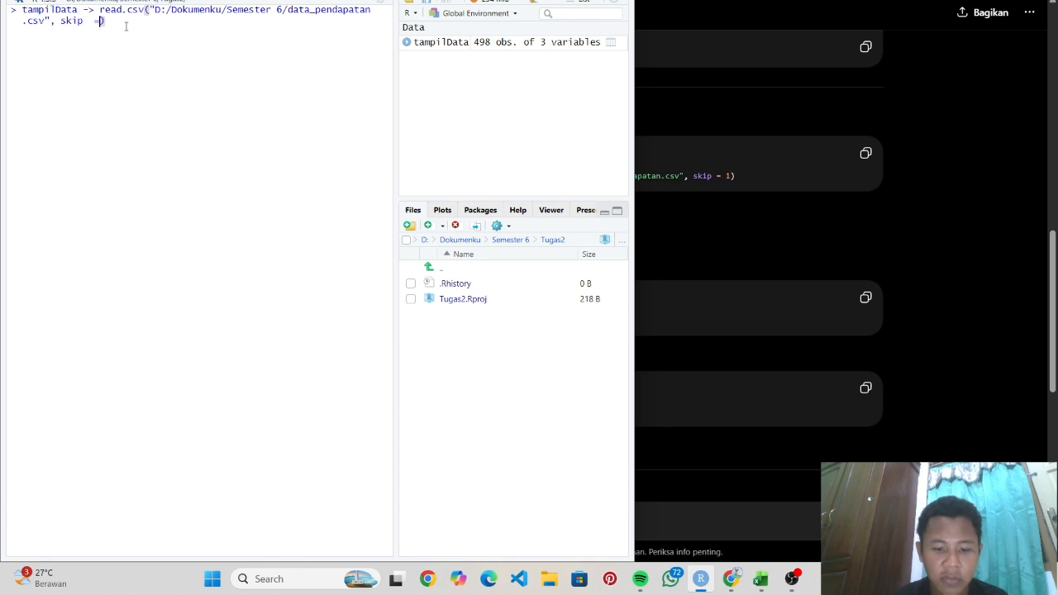
pyautogui.write('1')
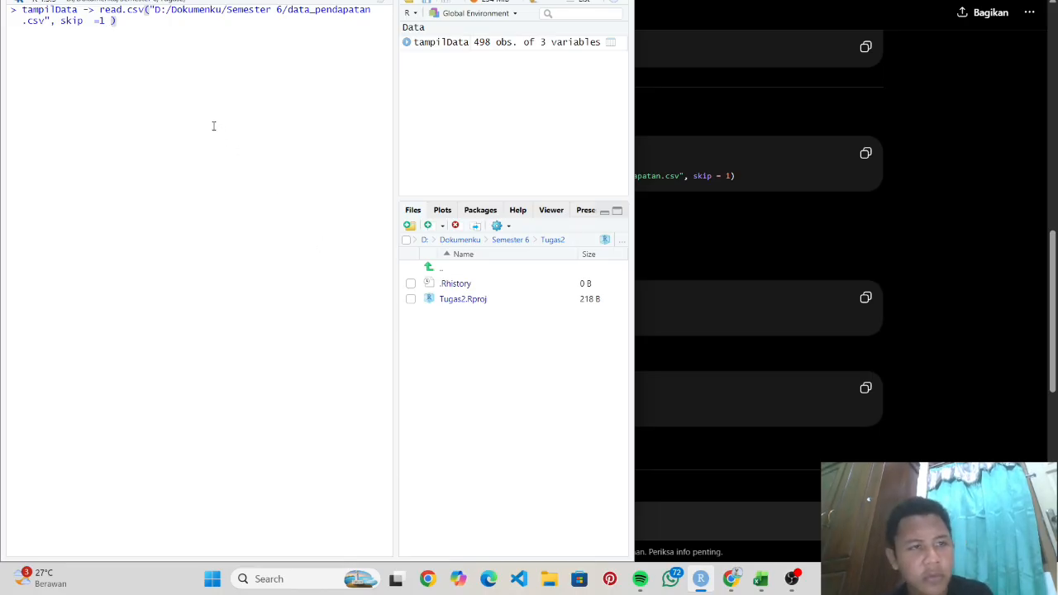
pyautogui.click(95, 9)
pyautogui.press('BackSpace')
pyautogui.press('BackSpace')
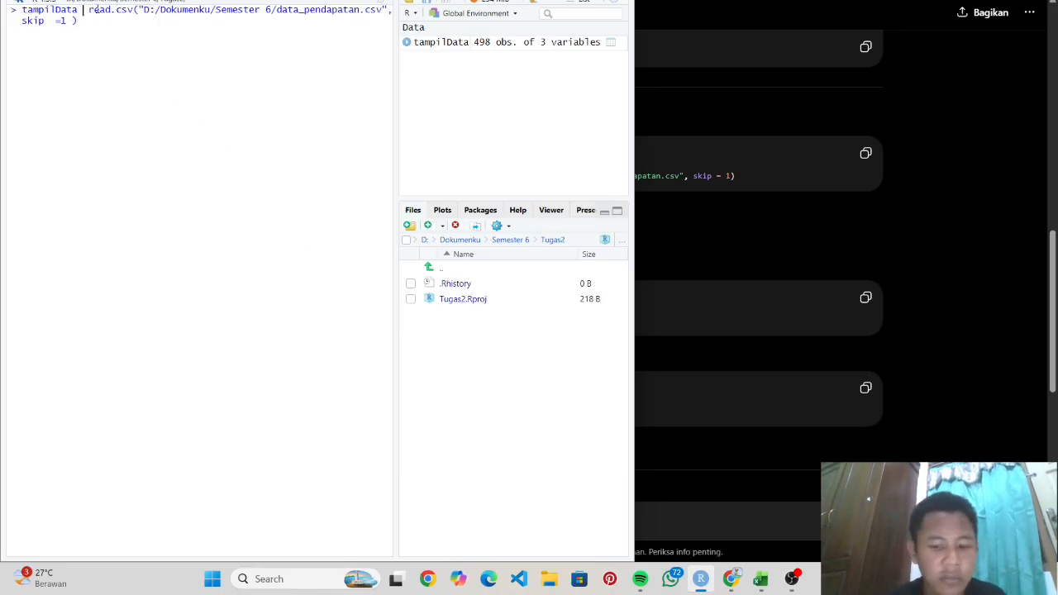
pyautogui.write('<-')
pyautogui.press('BackSpace')
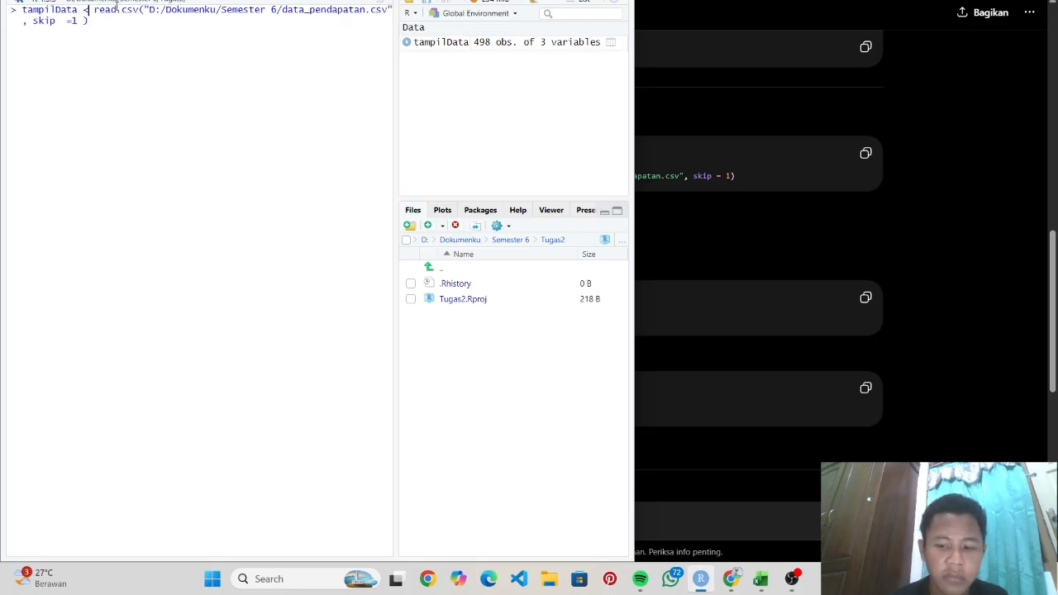
# - Run the read.csv command, then print tampilData and scroll back to its first rows
pyautogui.write('-')
pyautogui.press('Return')
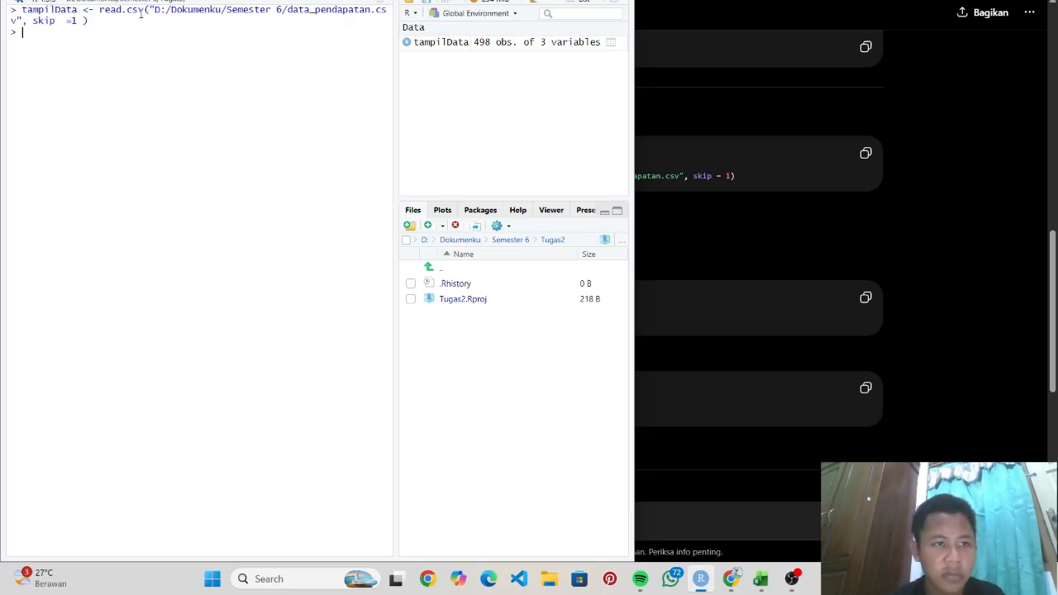
pyautogui.write('tapi')
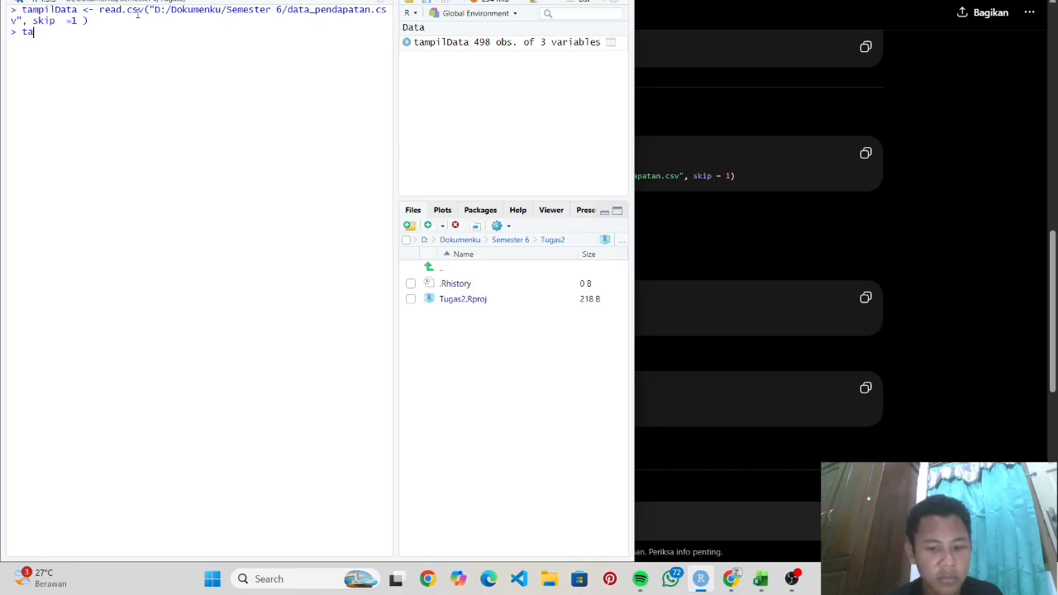
pyautogui.press('BackSpace')
pyautogui.press('BackSpace')
pyautogui.write('mpil')
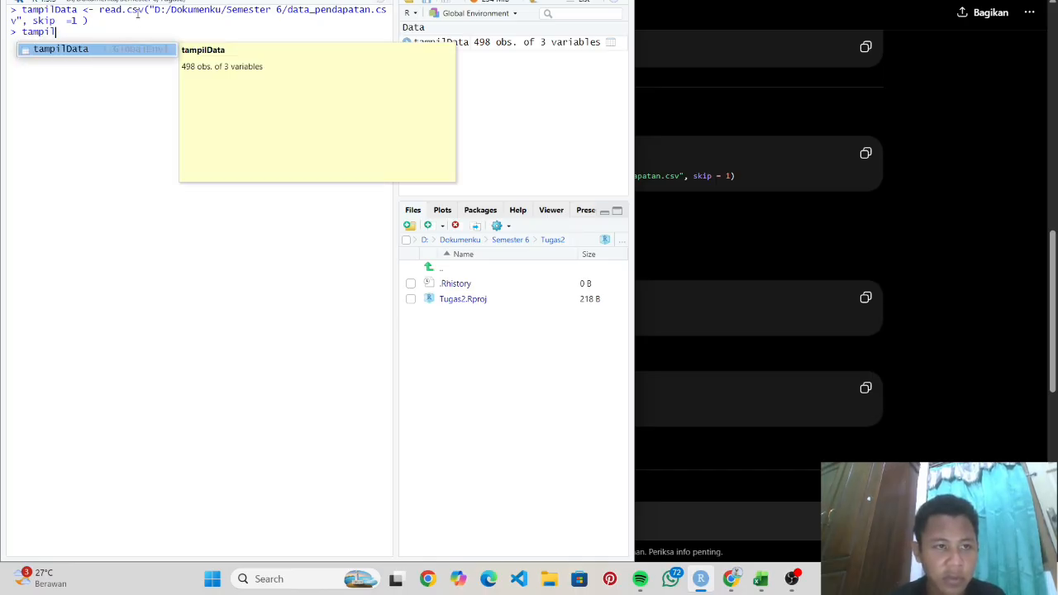
pyautogui.press('Tab')
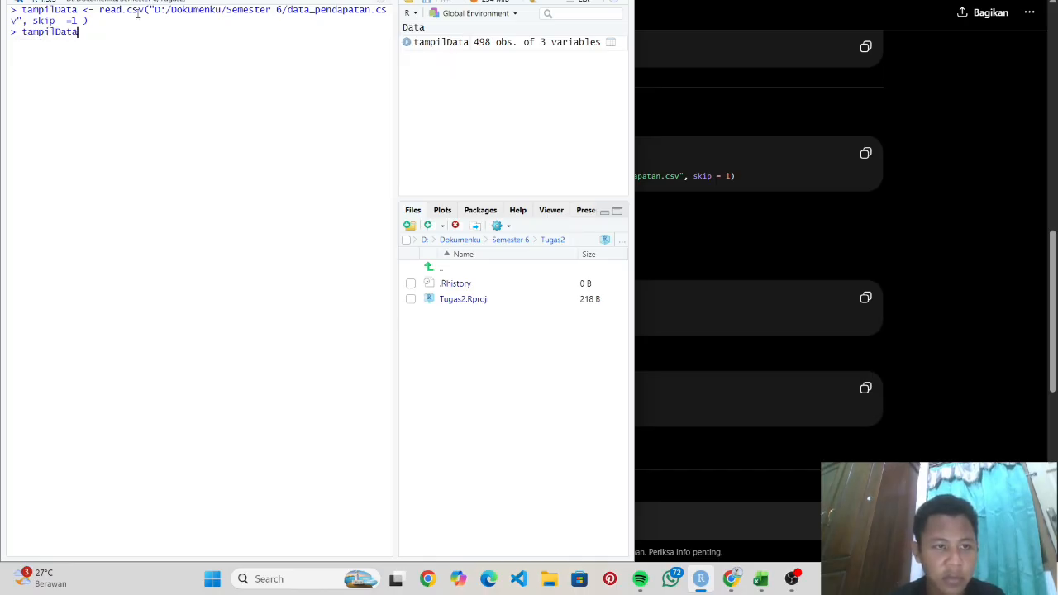
pyautogui.press('Return')
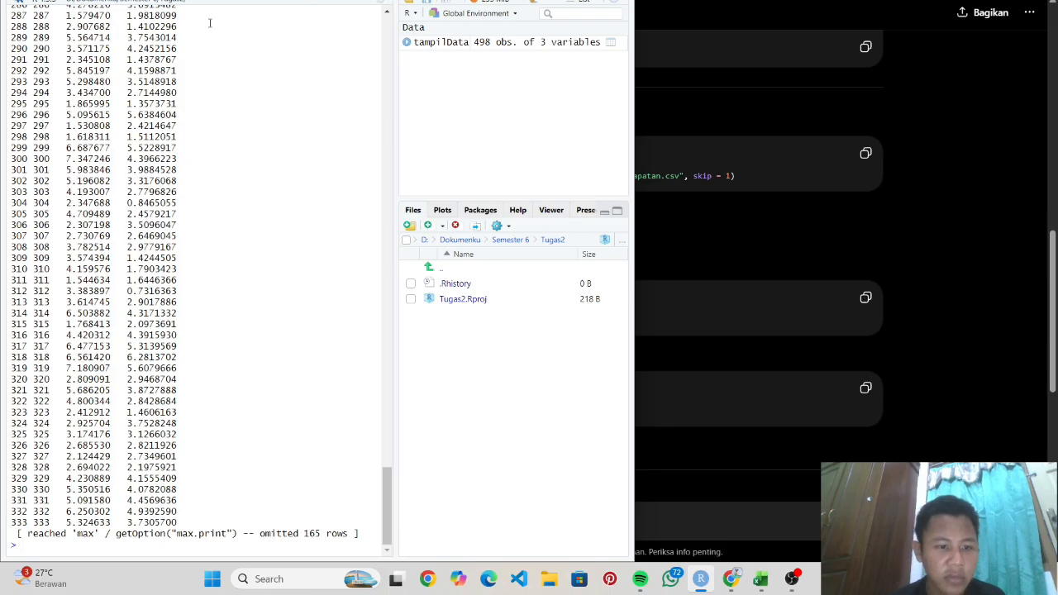
pyautogui.scroll(20, 306, 156)
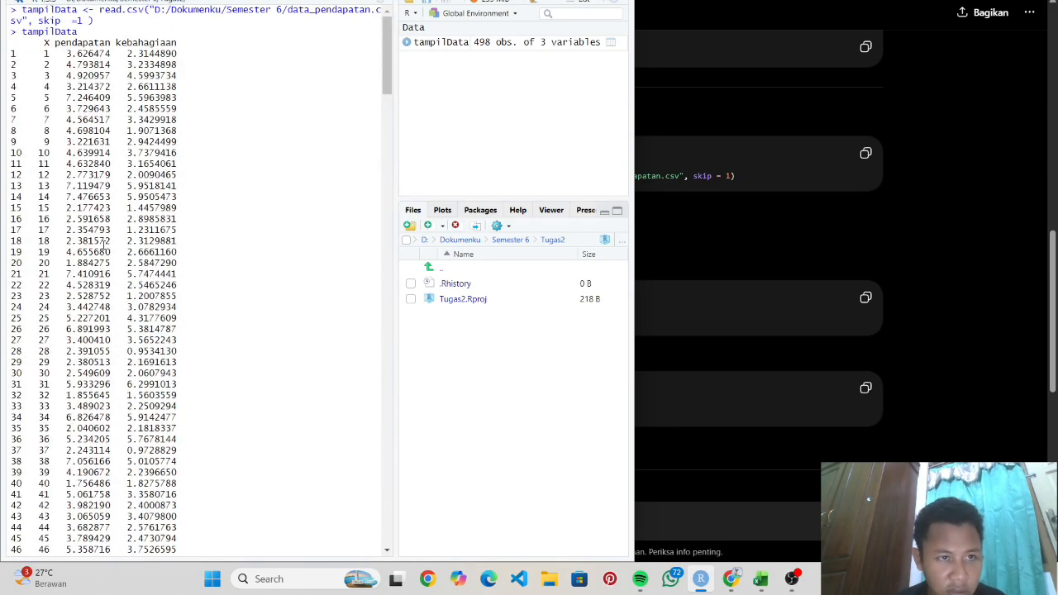
pyautogui.scroll(-6, 166, 149)
pyautogui.scroll(6, 231, 88)
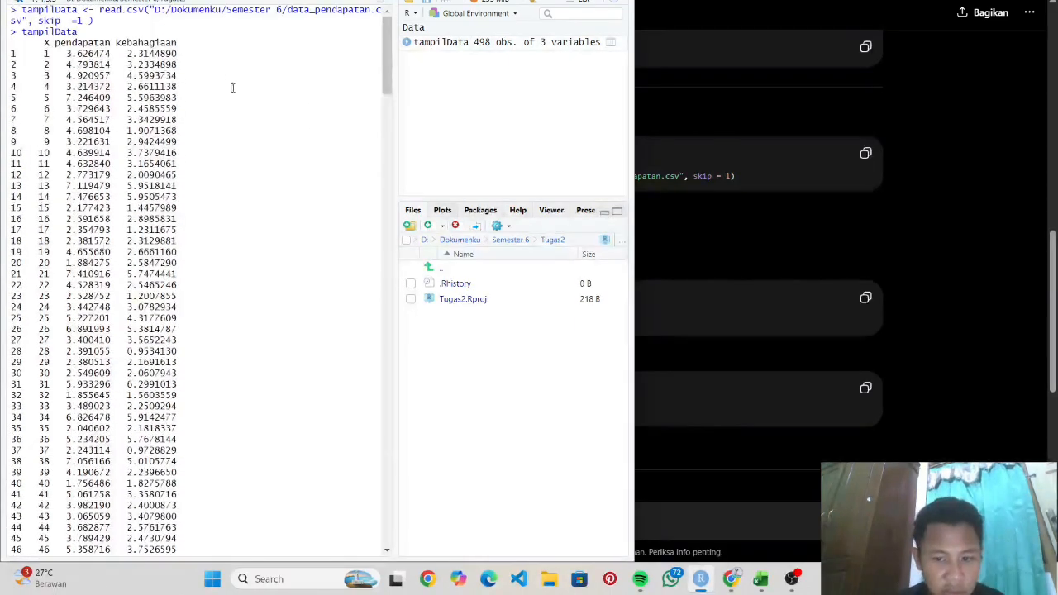
pyautogui.click(761, 579)
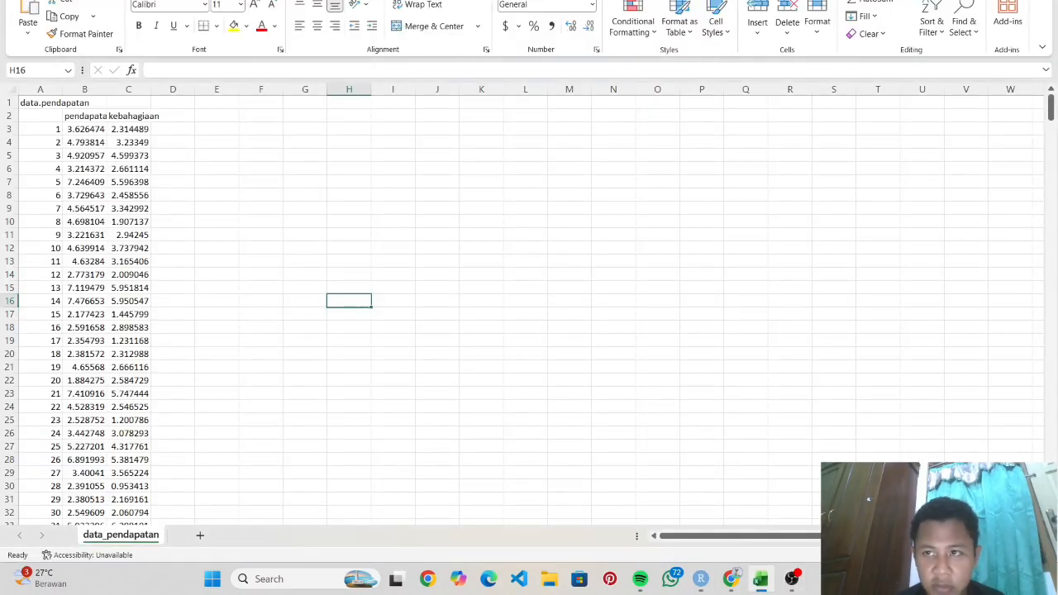
pyautogui.click(1009, 1)
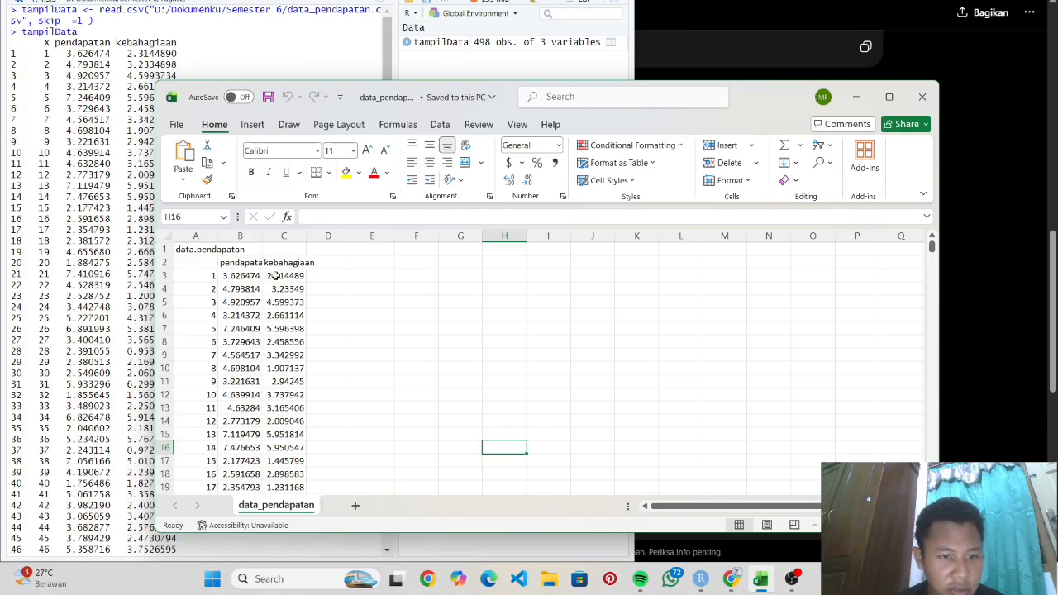
pyautogui.click(856, 97)
pyautogui.scroll(-20, 247, 200)
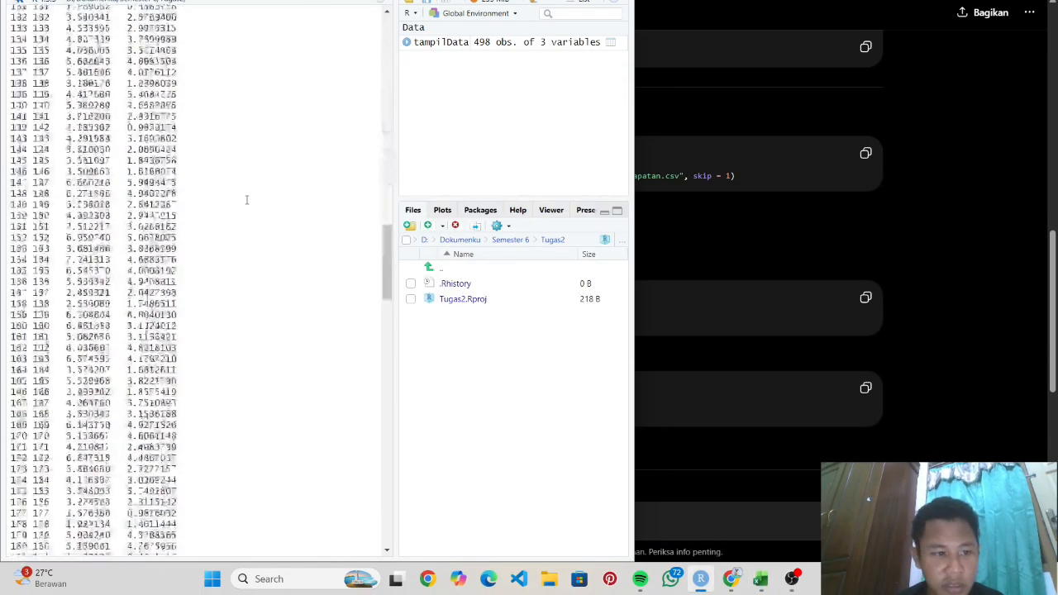
pyautogui.scroll(20, 246, 200)
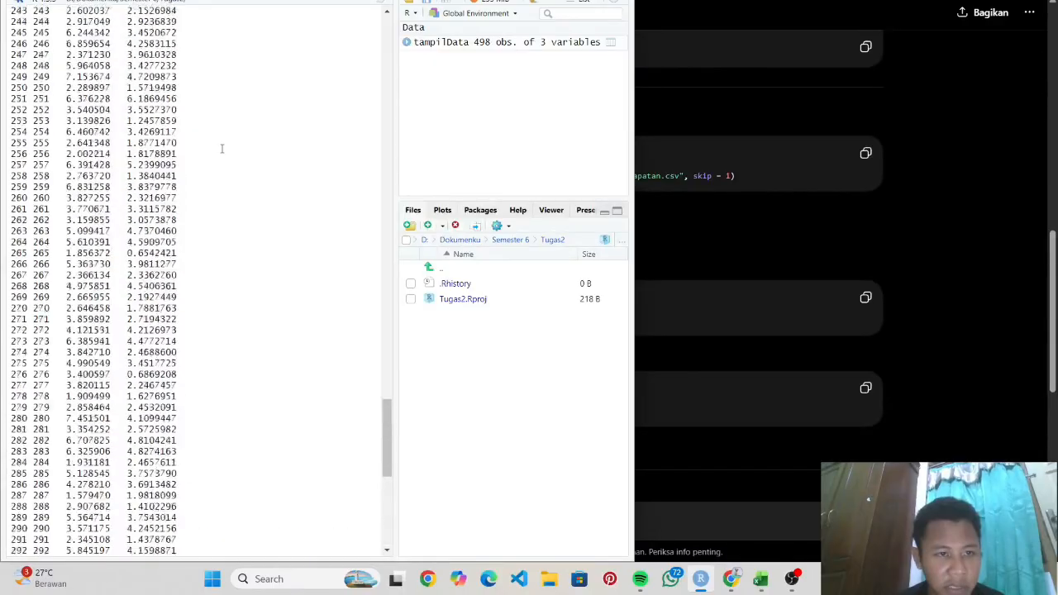
pyautogui.scroll(15, 86, 128)
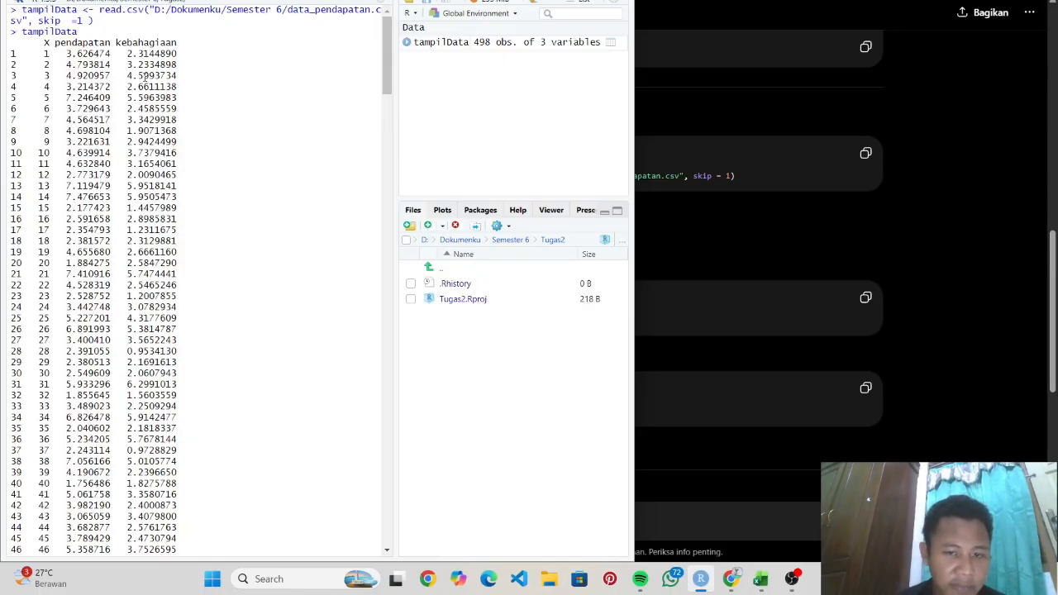
pyautogui.scroll(-20, 157, 263)
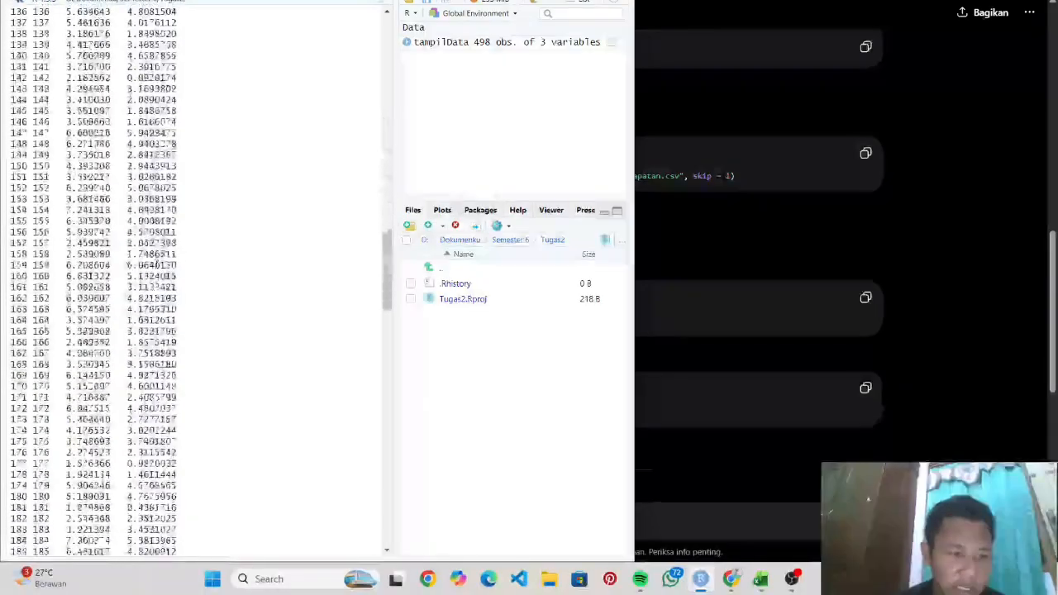
pyautogui.scroll(-10, 157, 270)
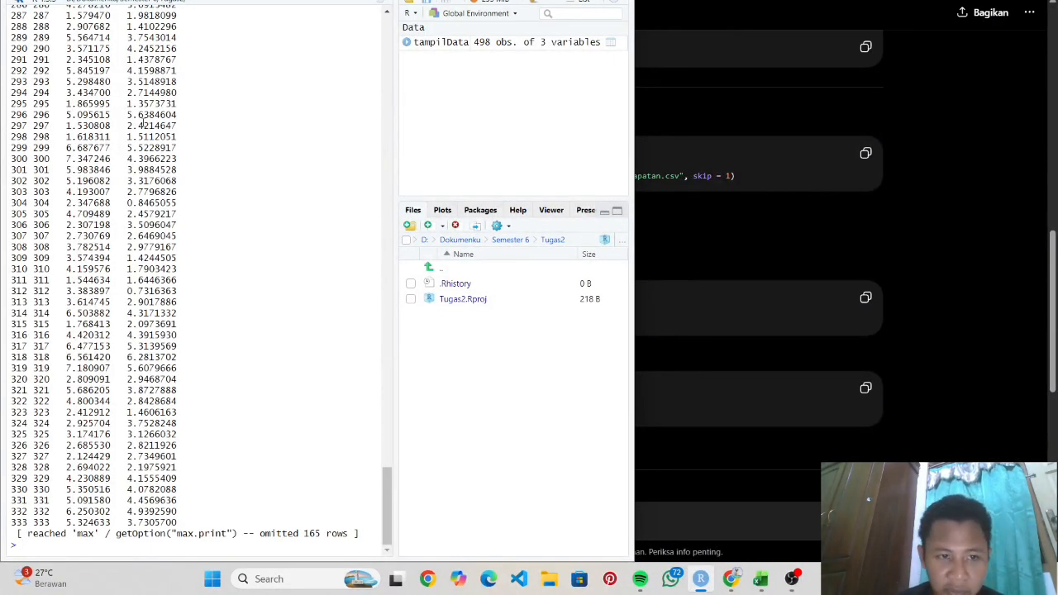
pyautogui.scroll(20, 157, 116)
pyautogui.scroll(-20, 156, 116)
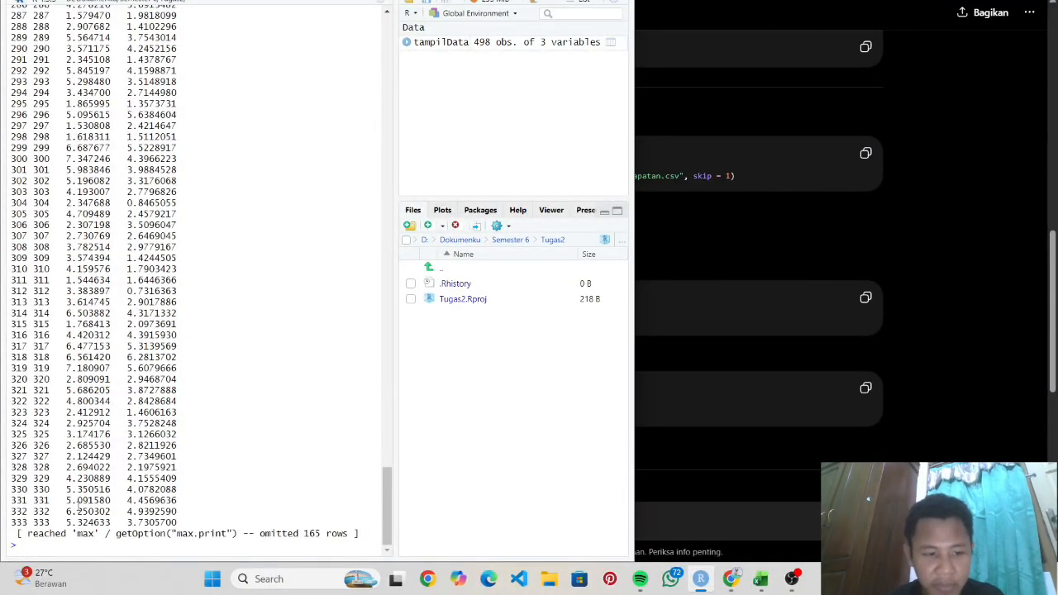
# - Run head(tampilData) to show its first six rows
pyautogui.write('View')
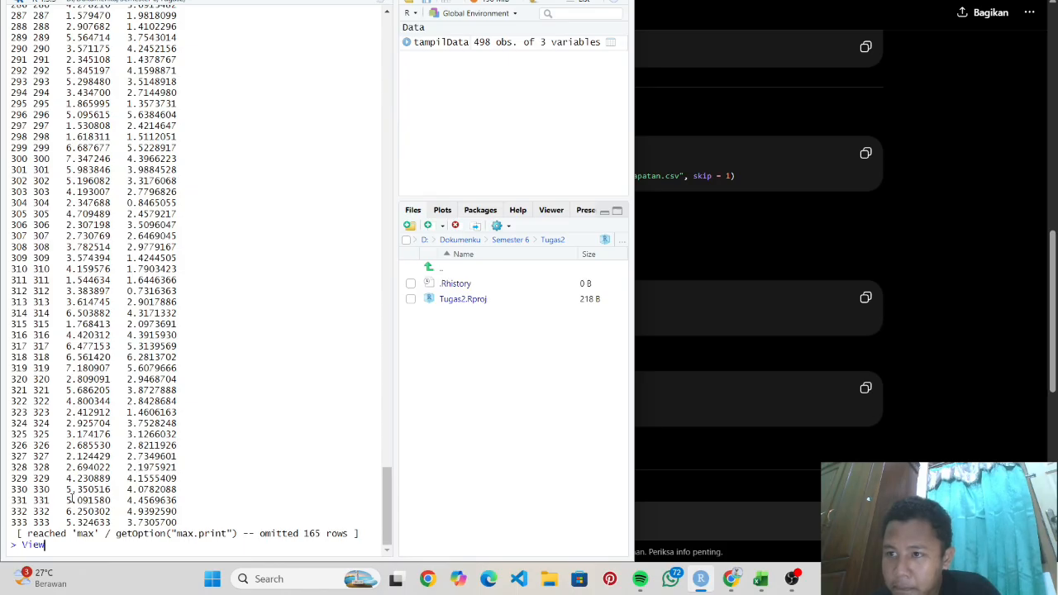
pyautogui.press('BackSpace')
pyautogui.press('BackSpace')
pyautogui.press('BackSpace')
pyautogui.press('BackSpace')
pyautogui.write('head')
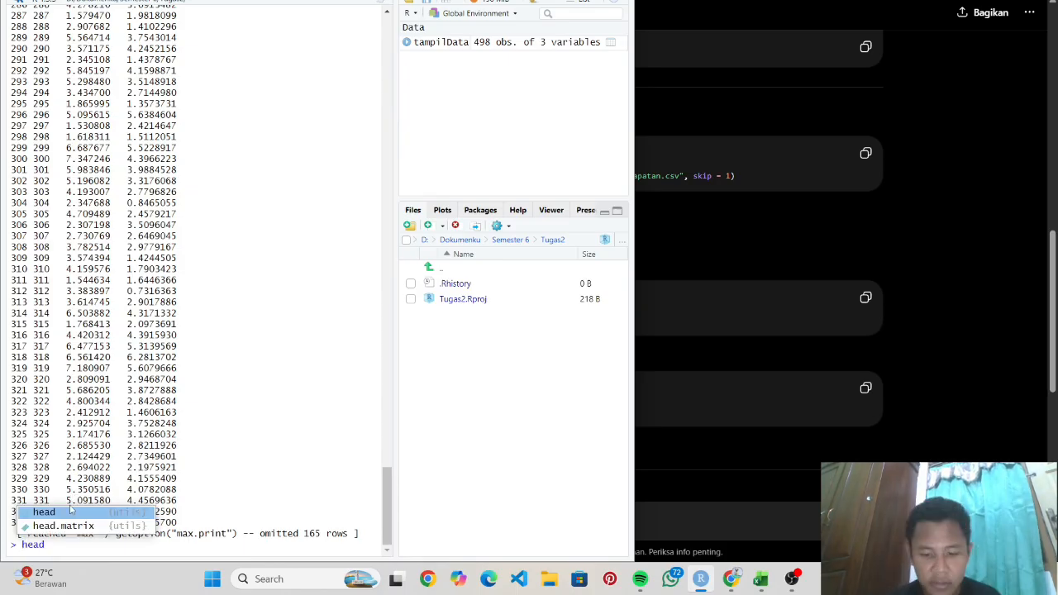
pyautogui.write('(tampilData')
pyautogui.press('Return')
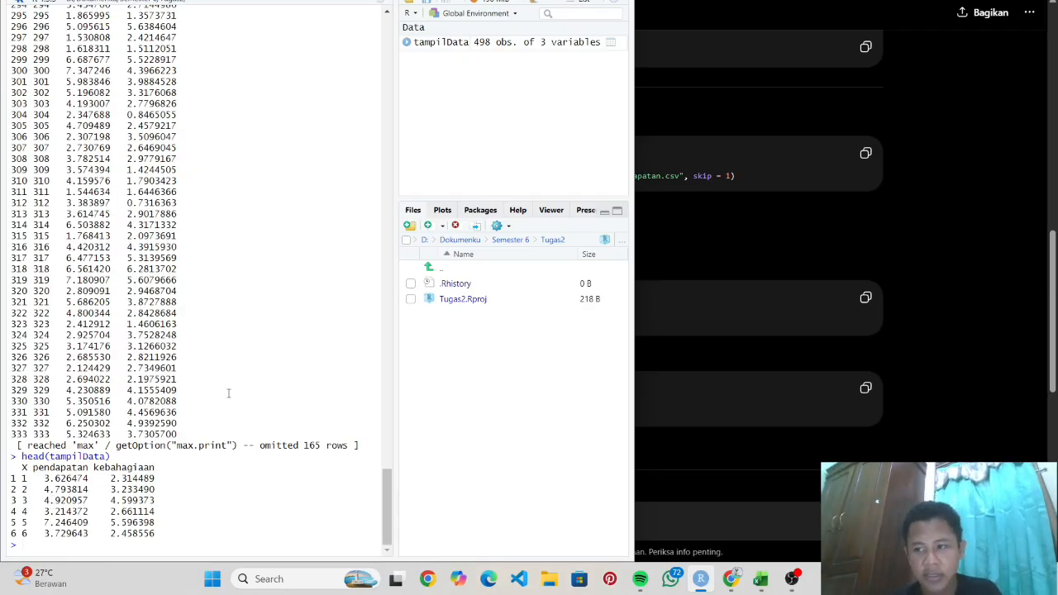
# - Run str(tampilData) to show 498 obs. of X, pendapatan and kebahagiaan
pyautogui.write('str(')
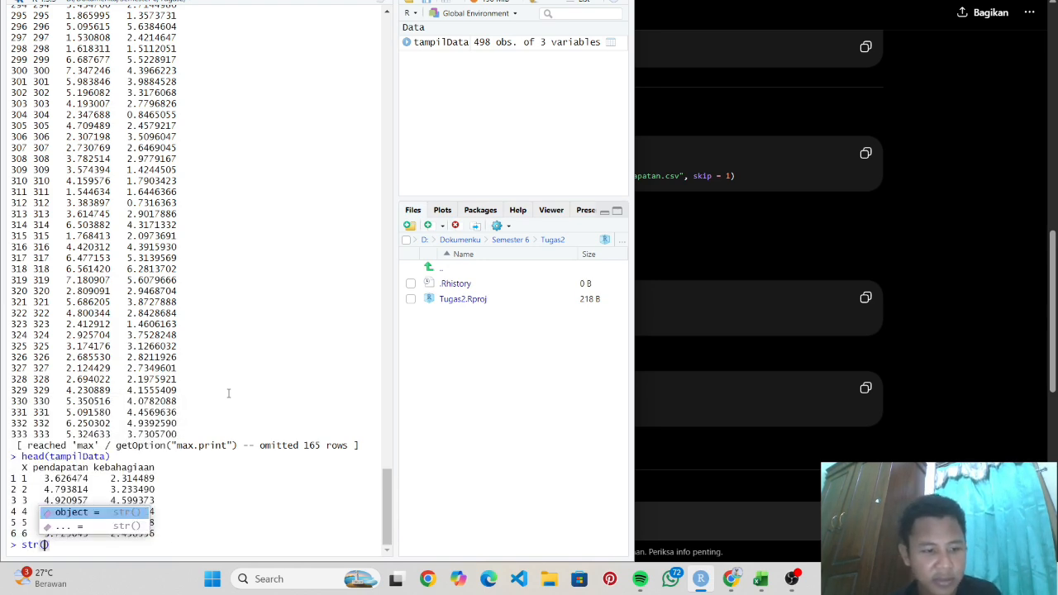
pyautogui.write('tampilData')
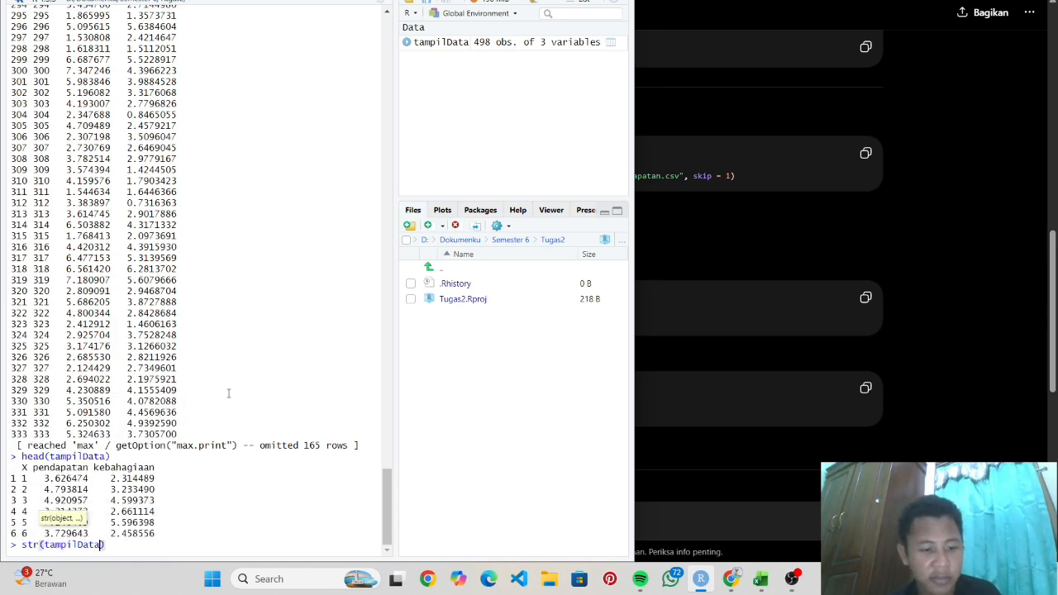
pyautogui.press('Return')
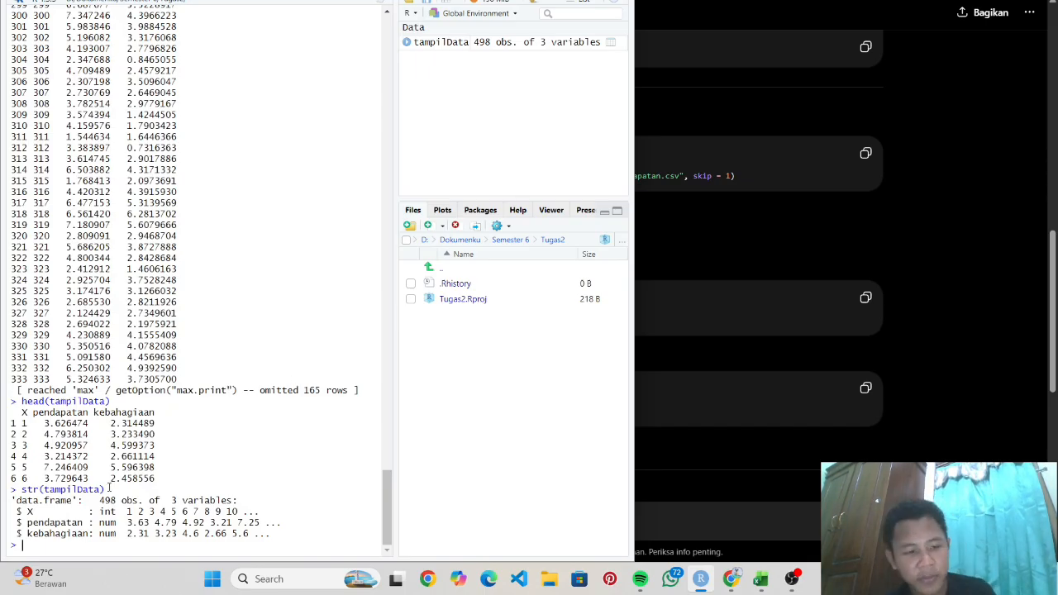
pyautogui.scroll(5, 115, 430)
pyautogui.scroll(-5, 129, 382)
# - Subset tampilData to c("pendapatan", "kebahagiaan") columns, which errors on a misspelled name
pyautogui.write('tampil')
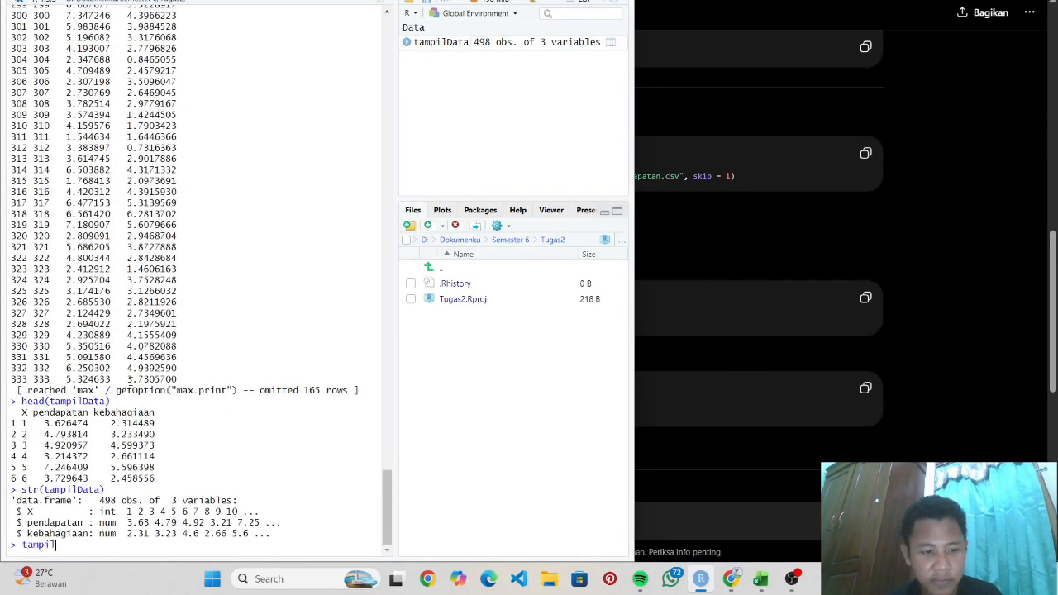
pyautogui.write('lData <-')
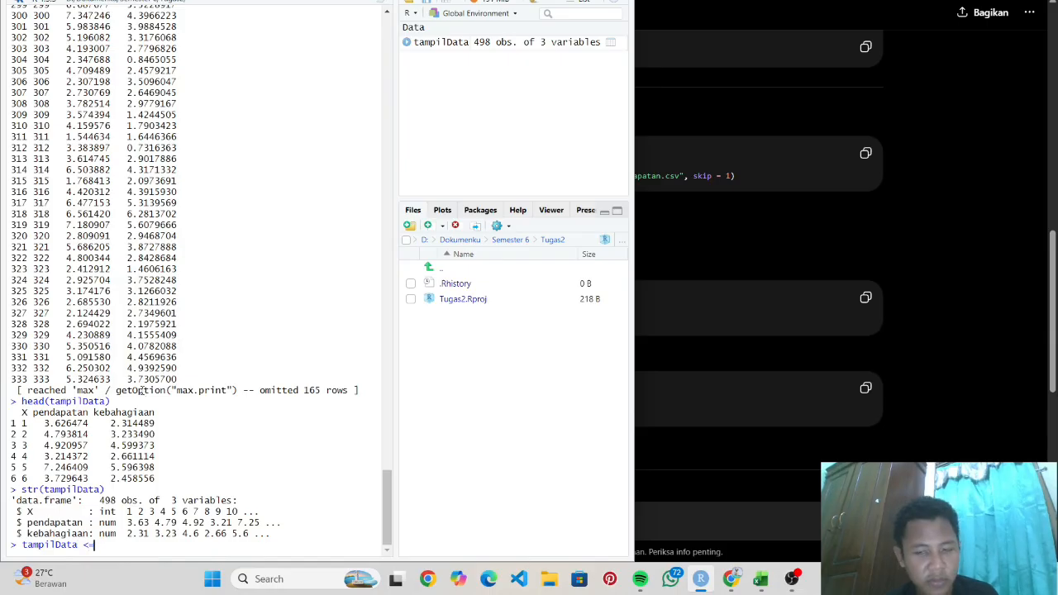
pyautogui.write('tampilData')
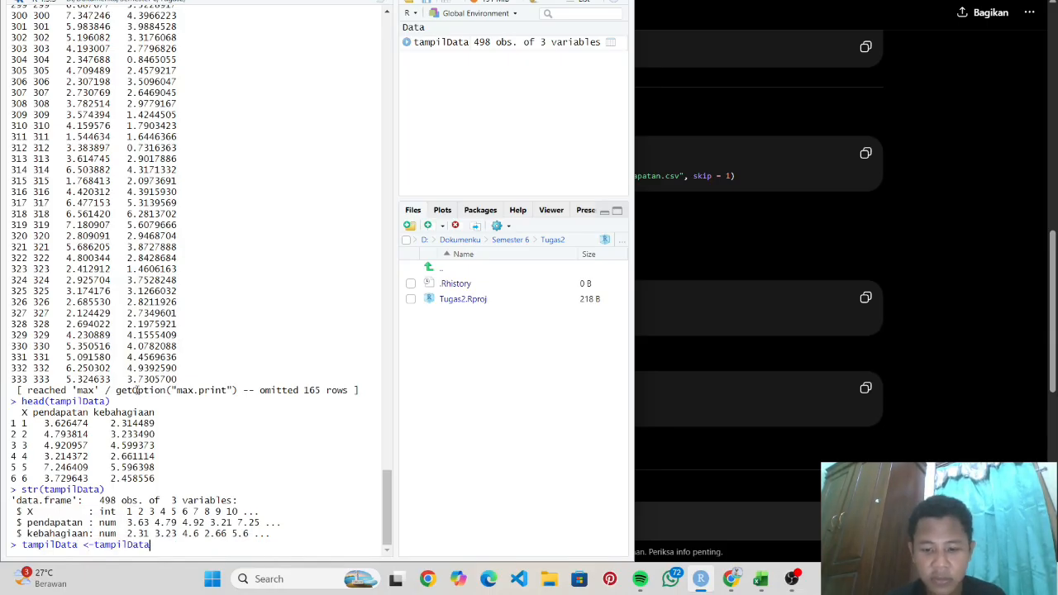
pyautogui.write(', c("pendapatan", "kebahagu')
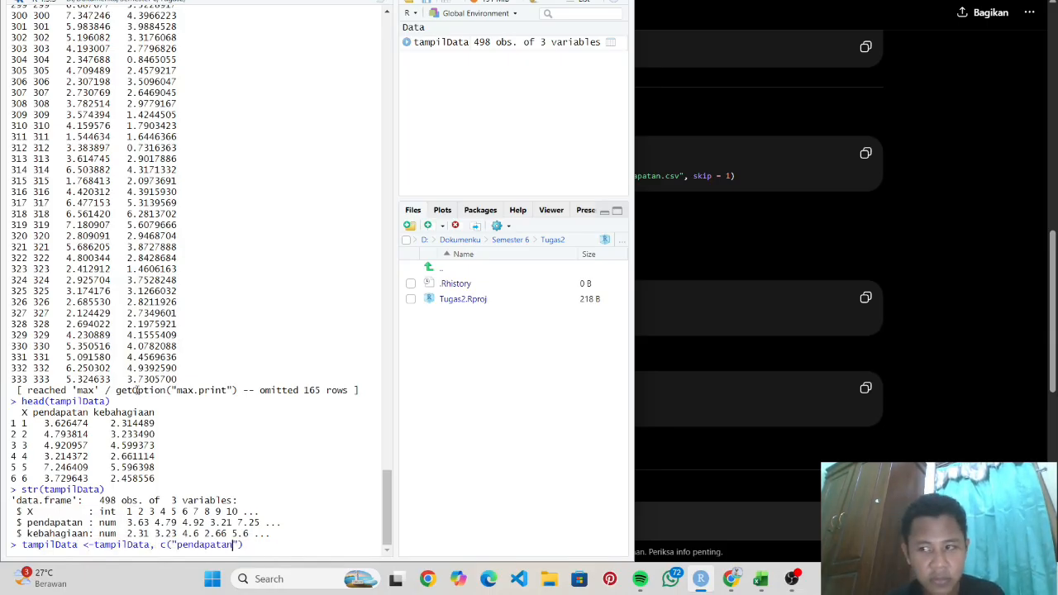
pyautogui.press('BackSpace')
pyautogui.write('ian')
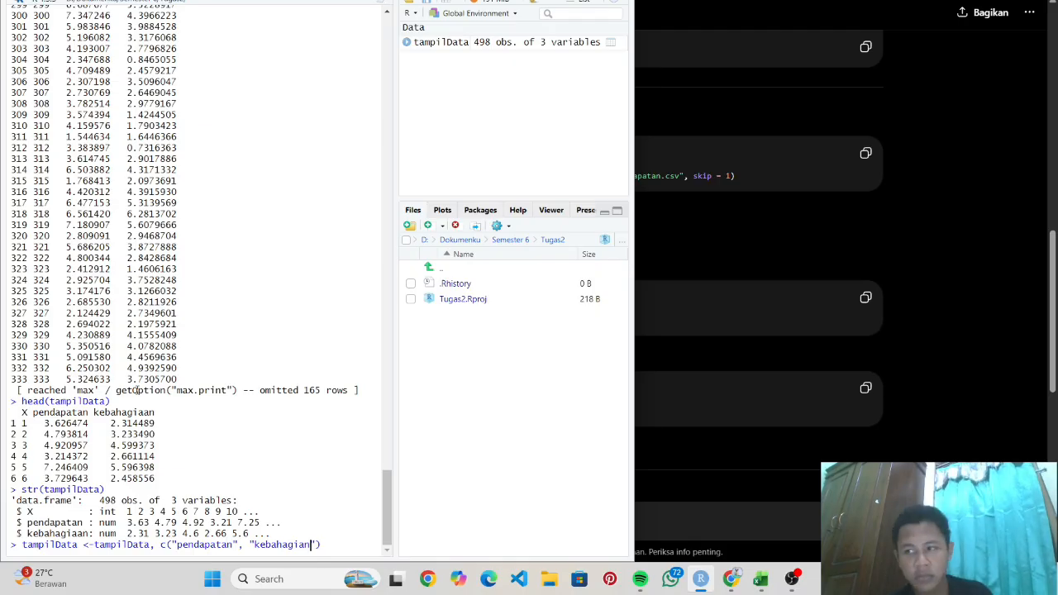
pyautogui.press('Left')
pyautogui.press('Left')
pyautogui.press('Left')
pyautogui.press('Left')
pyautogui.press('Left')
pyautogui.press('Left')
pyautogui.press('Left')
pyautogui.press('Left')
pyautogui.press('Left')
pyautogui.press('Left')
pyautogui.press('Left')
pyautogui.press('Left')
pyautogui.press('Left')
pyautogui.press('Left')
pyautogui.press('Left')
pyautogui.press('Left')
pyautogui.press('Left')
pyautogui.press('Left')
pyautogui.press('Left')
pyautogui.press('Left')
pyautogui.write('[')
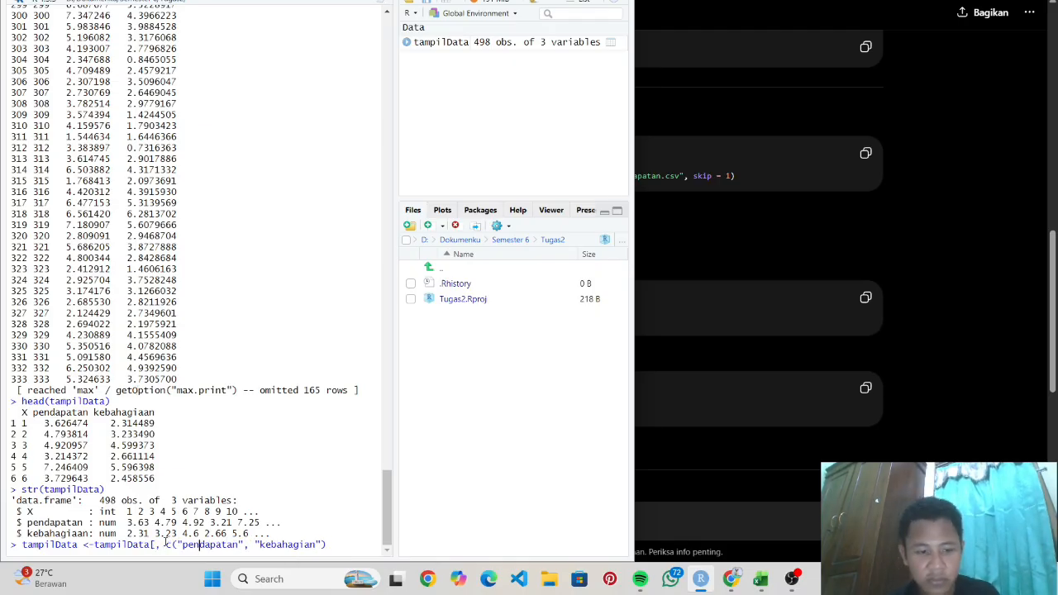
pyautogui.press('End')
pyautogui.write(']')
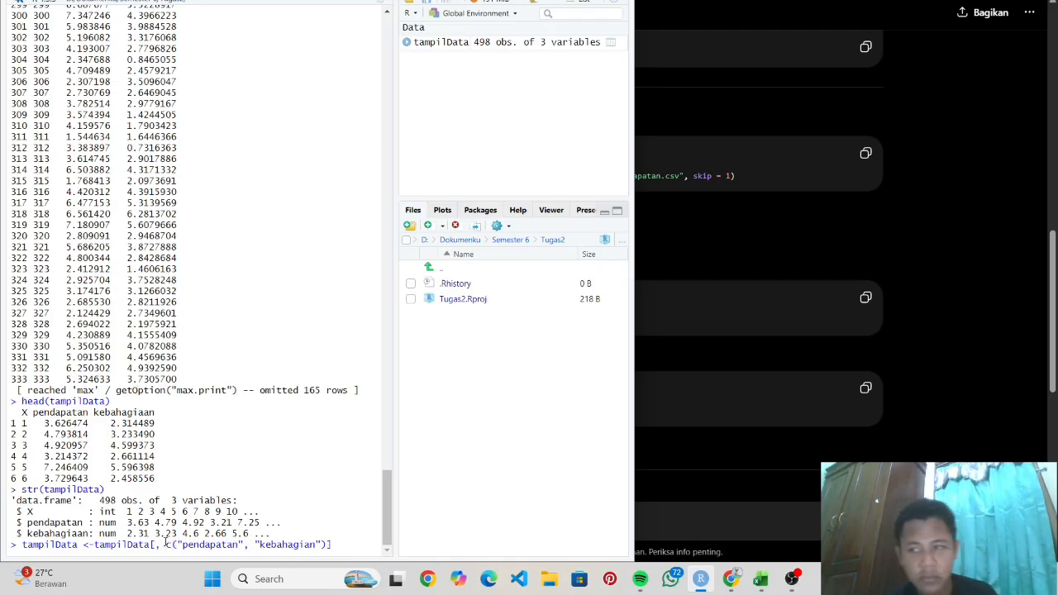
pyautogui.press('Return')
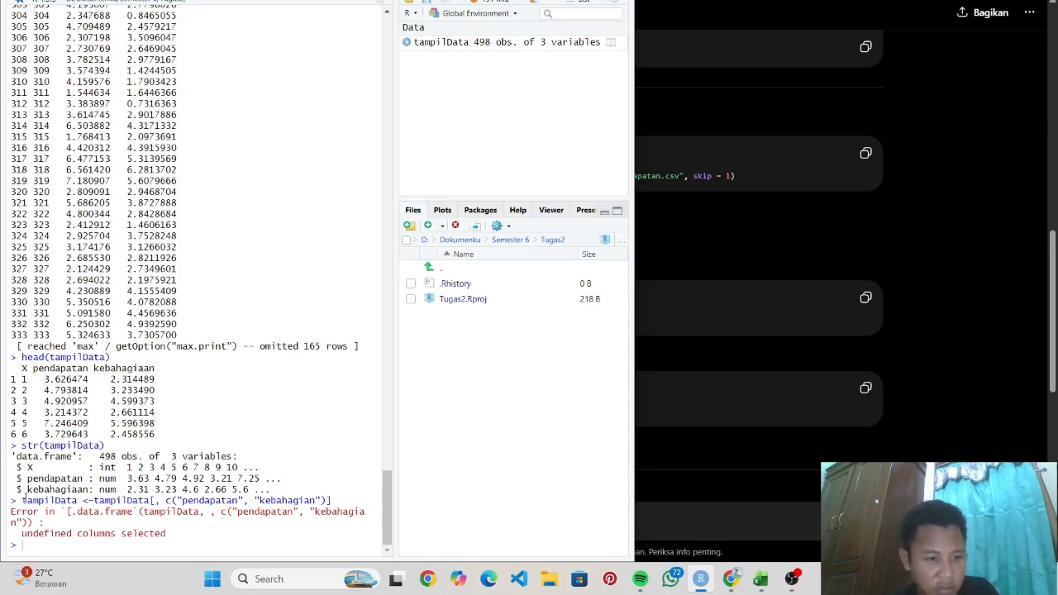
# - Rerun the subset with kebahagiaan spelled correctly and confirm 498 obs. of 2 variables via str
pyautogui.moveTo(333, 501); pyautogui.dragTo(22, 501)
pyautogui.hotkey('ctrl', 'c')
pyautogui.hotkey('ctrl', 'v')
pyautogui.press('Left')
pyautogui.press('Left')
pyautogui.press('Left')
pyautogui.press('Left')
pyautogui.write('a')
pyautogui.press('Return')
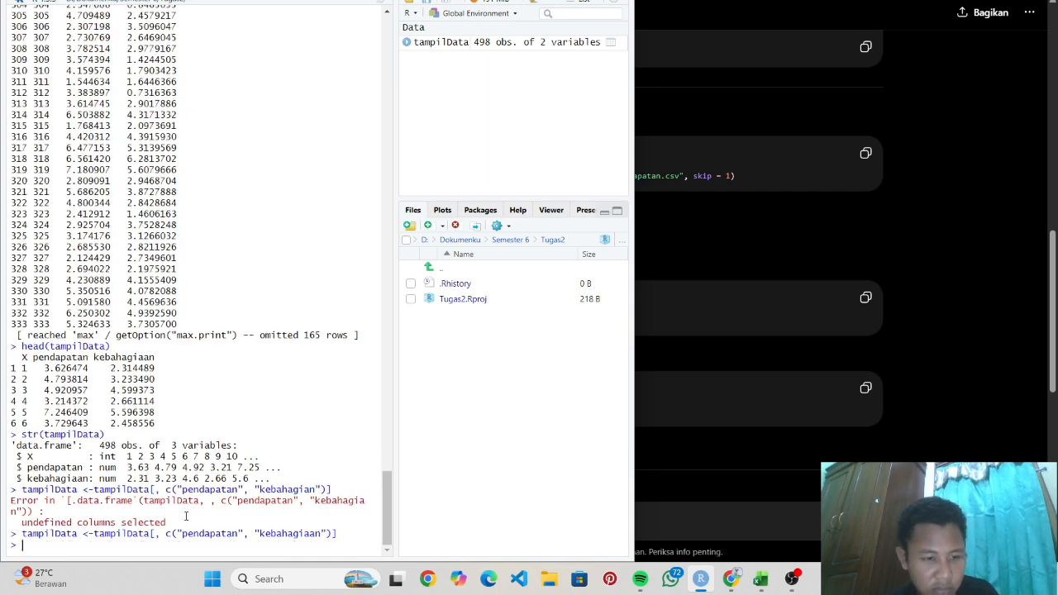
pyautogui.write('str(tampilData)')
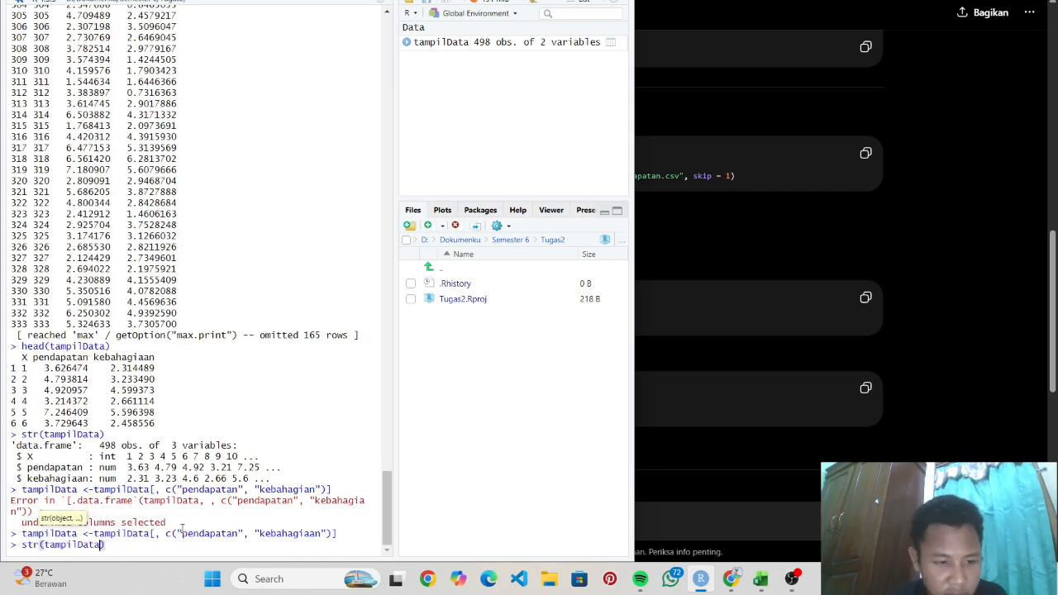
pyautogui.press('Return')
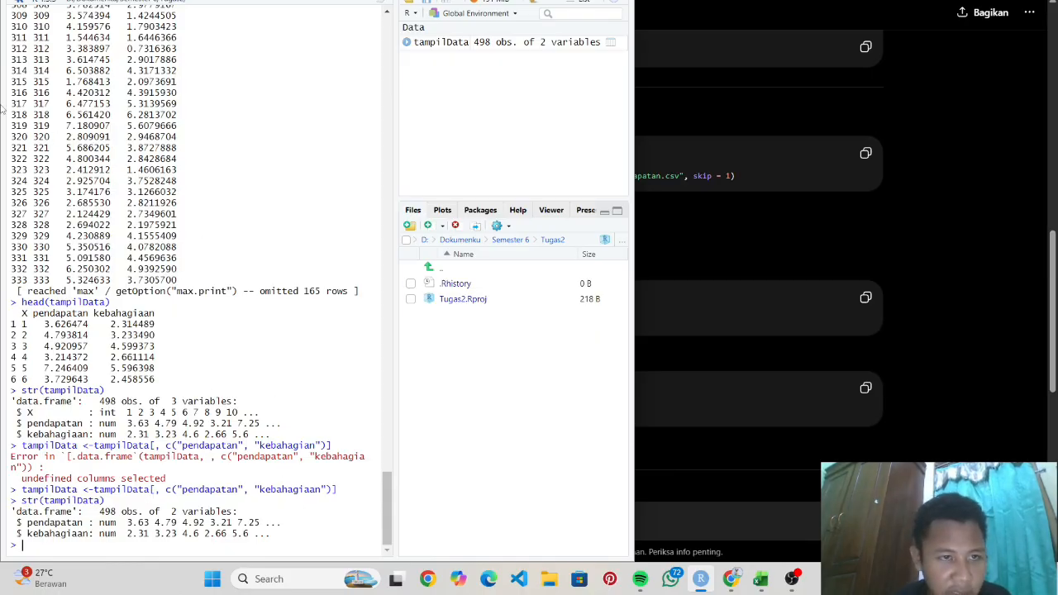
pyautogui.scroll(10, 159, 115)
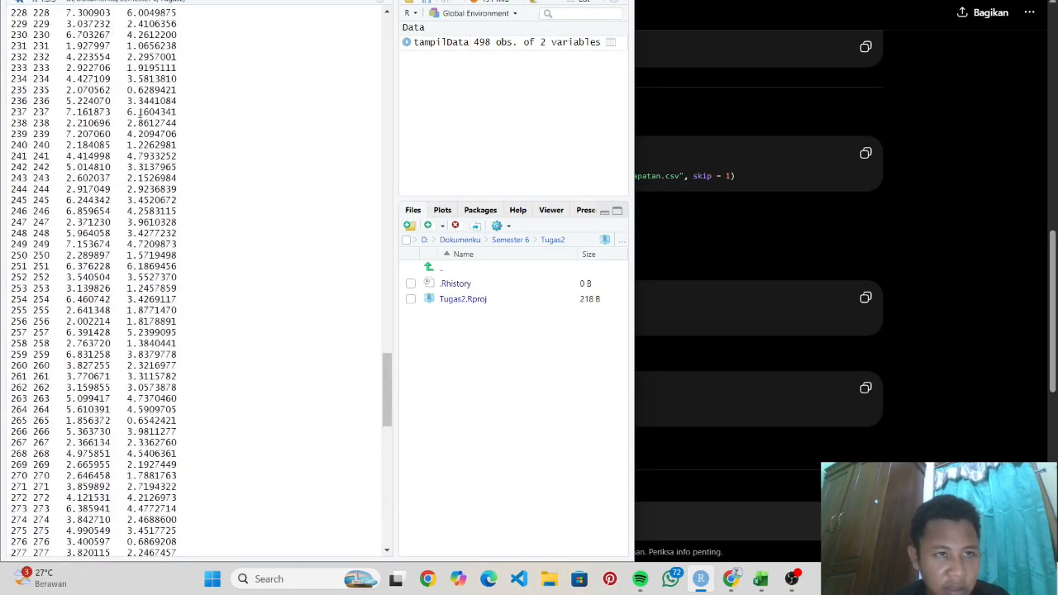
# - Scroll through the console output to review it
pyautogui.scroll(-10, 106, 145)
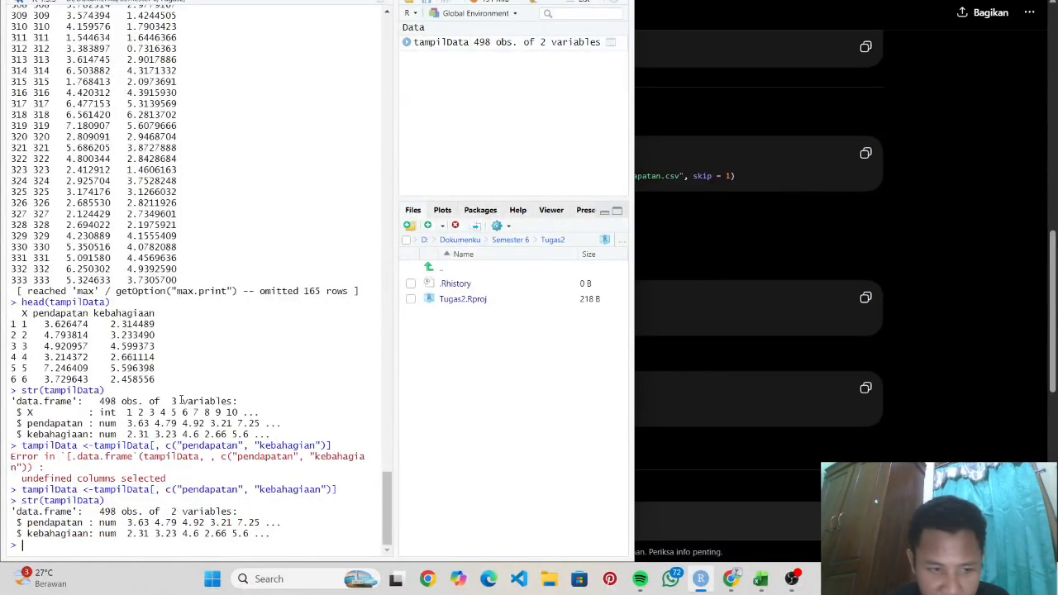
pyautogui.scroll(20, 108, 257)
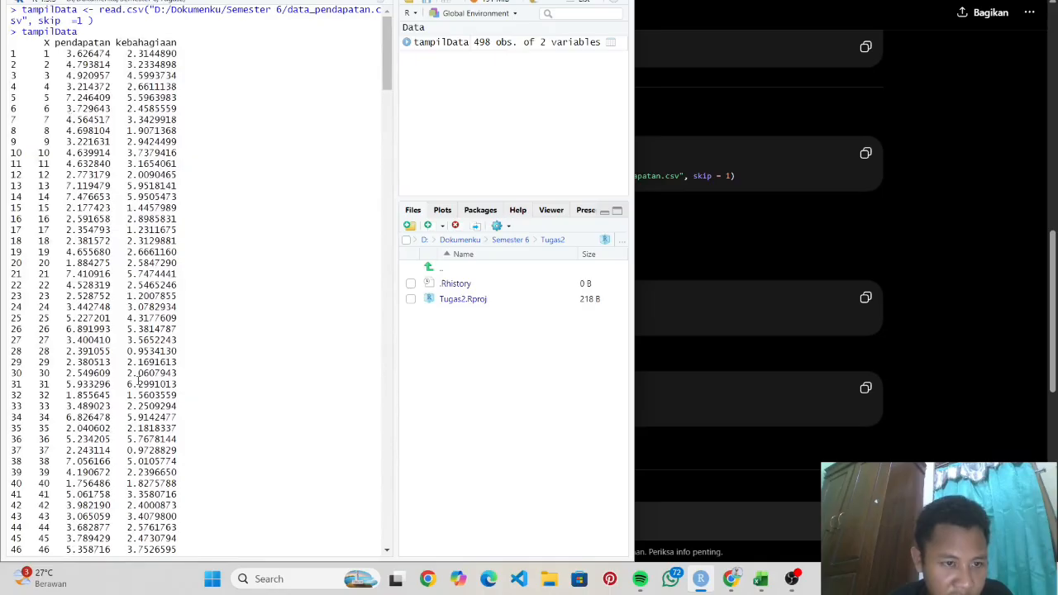
pyautogui.scroll(-20, 138, 380)
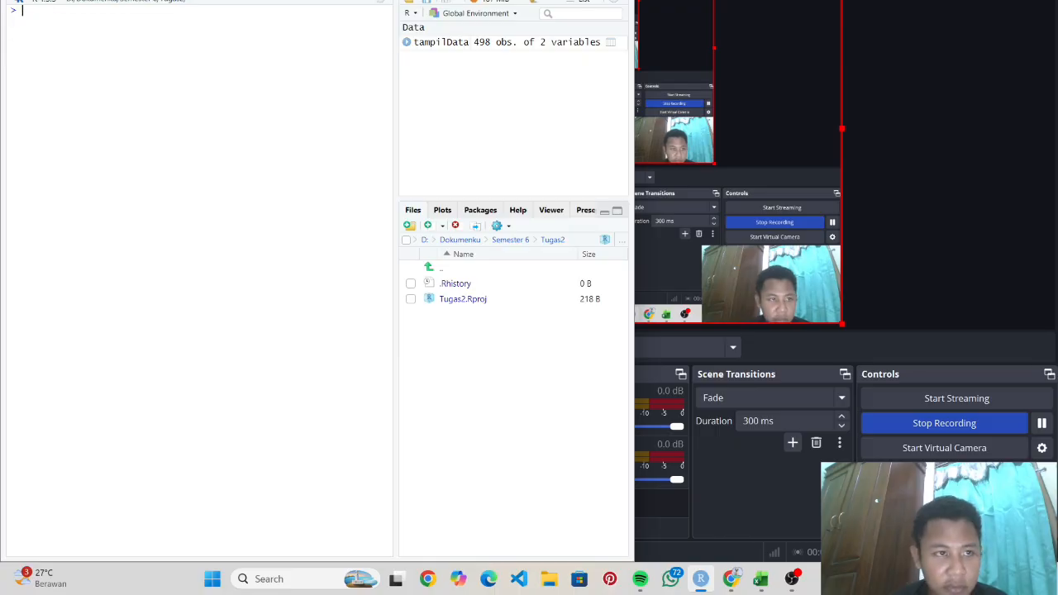
# - Start dataHist <- hist(tampilData$kebahagiaan, ...) in the console
pyautogui.write('Hist')
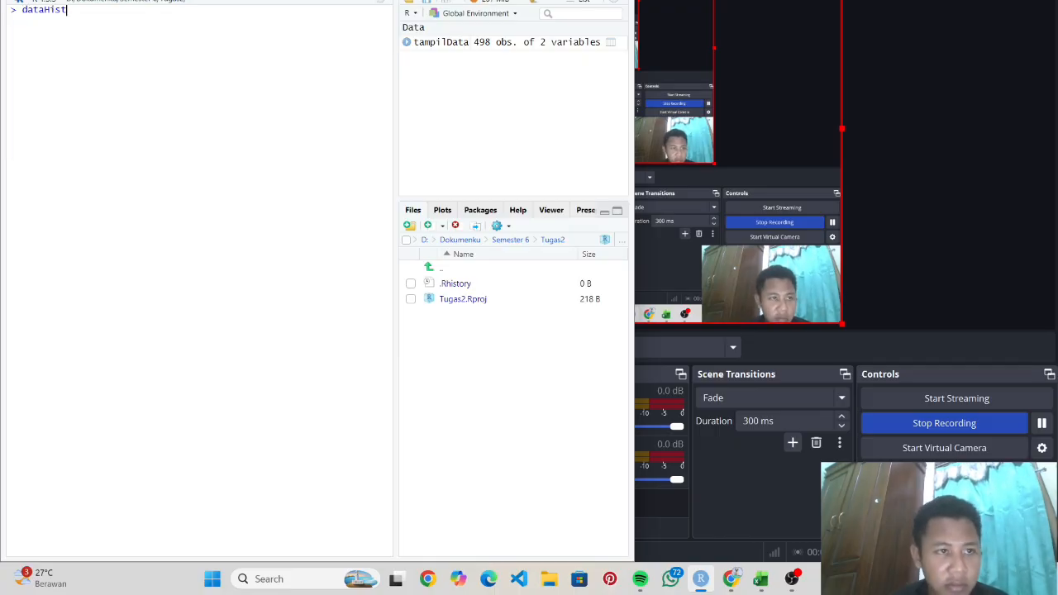
pyautogui.write(' <- hist(tampil_data')
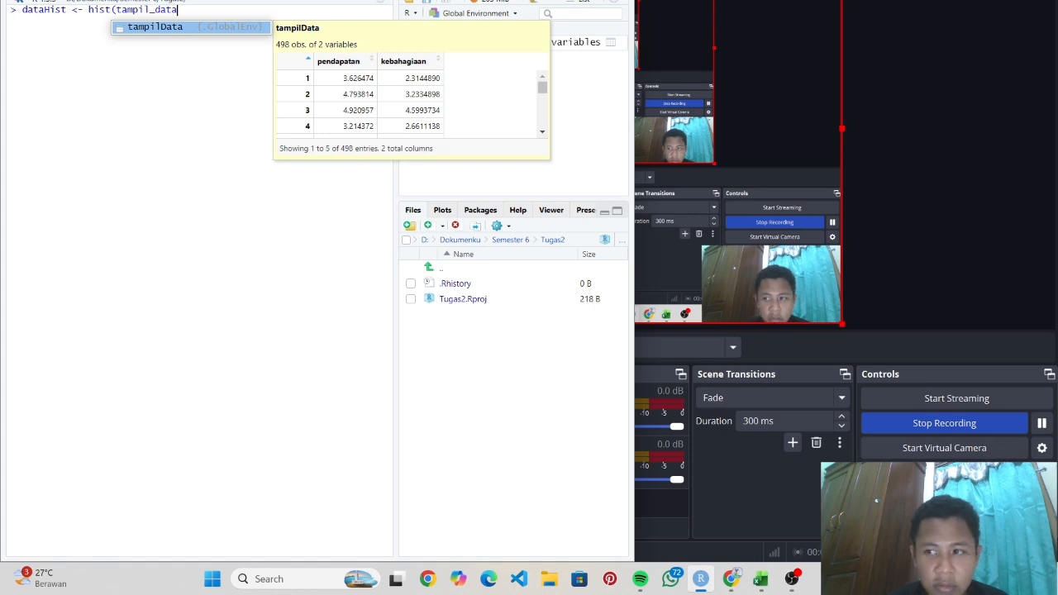
pyautogui.press('Tab')
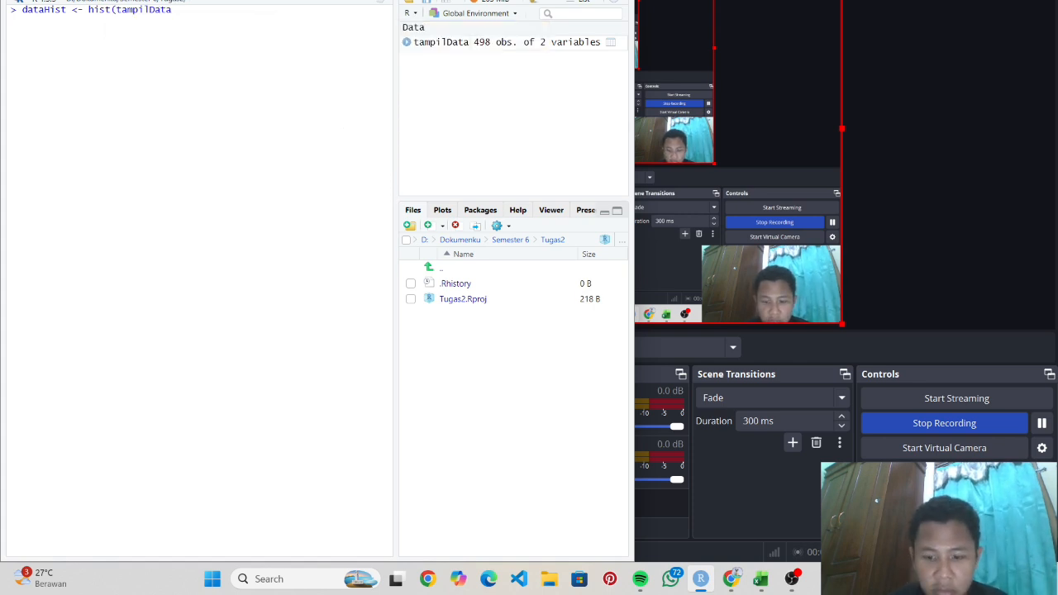
pyautogui.write('$')
pyautogui.press('Down')
pyautogui.press('Tab')
pyautogui.write(',')
pyautogui.press('Return')
# - Add title 'Histogram Variabel Kebahagiaan' and x-axis label 'Kebahagiaan'
pyautogui.write('main ')
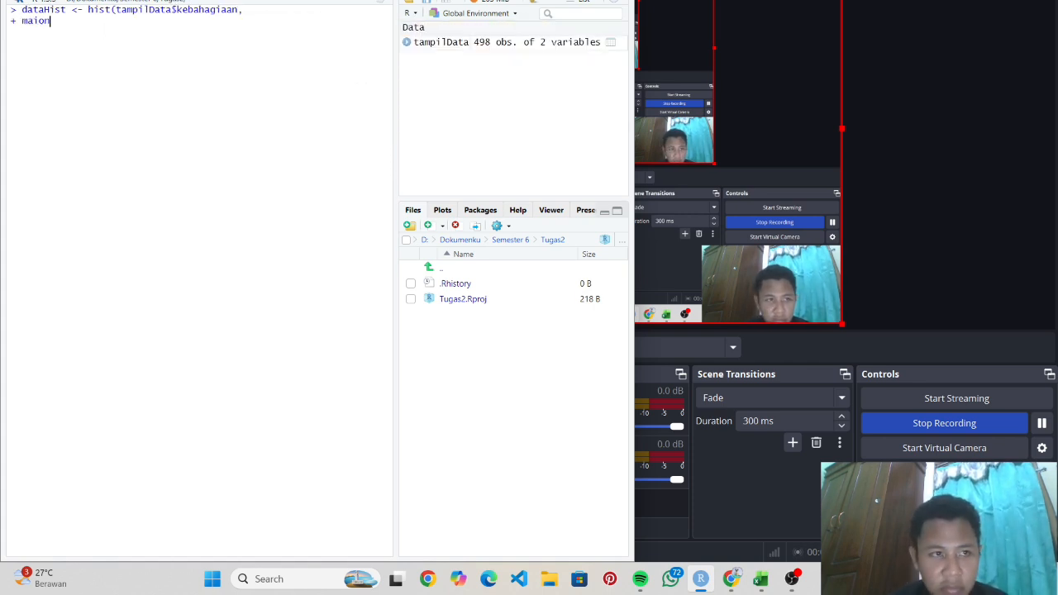
pyautogui.write('= "Histogram V')
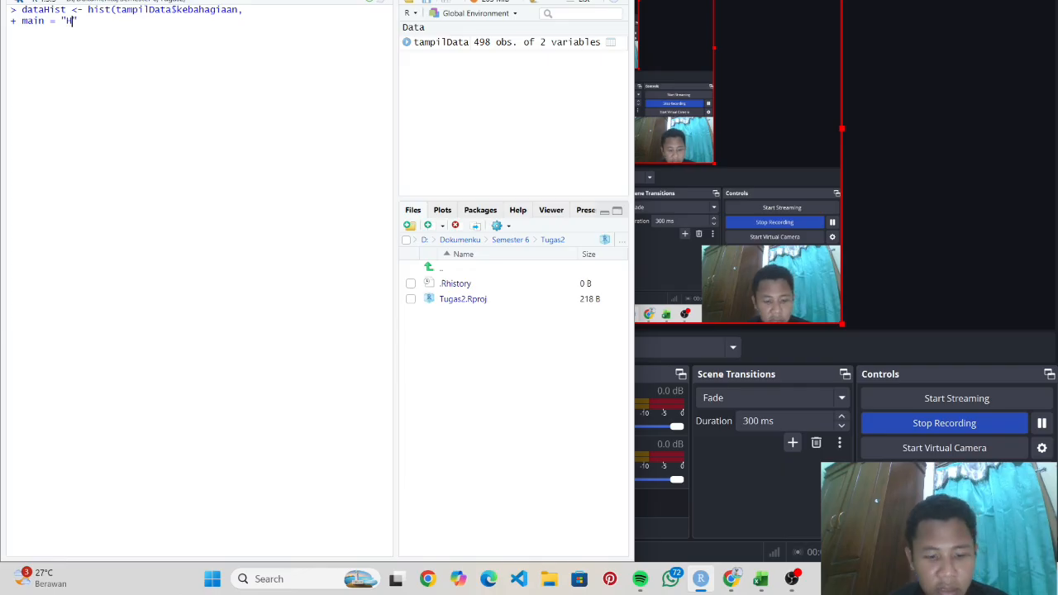
pyautogui.write('ariabel Kebahagiaan"')
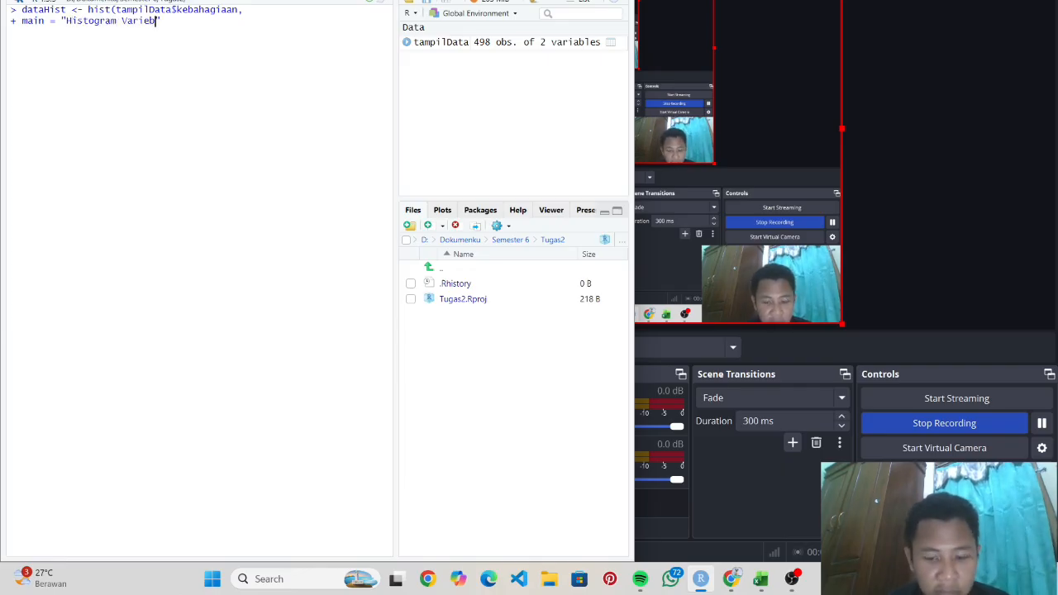
pyautogui.write(',')
pyautogui.press('Return')
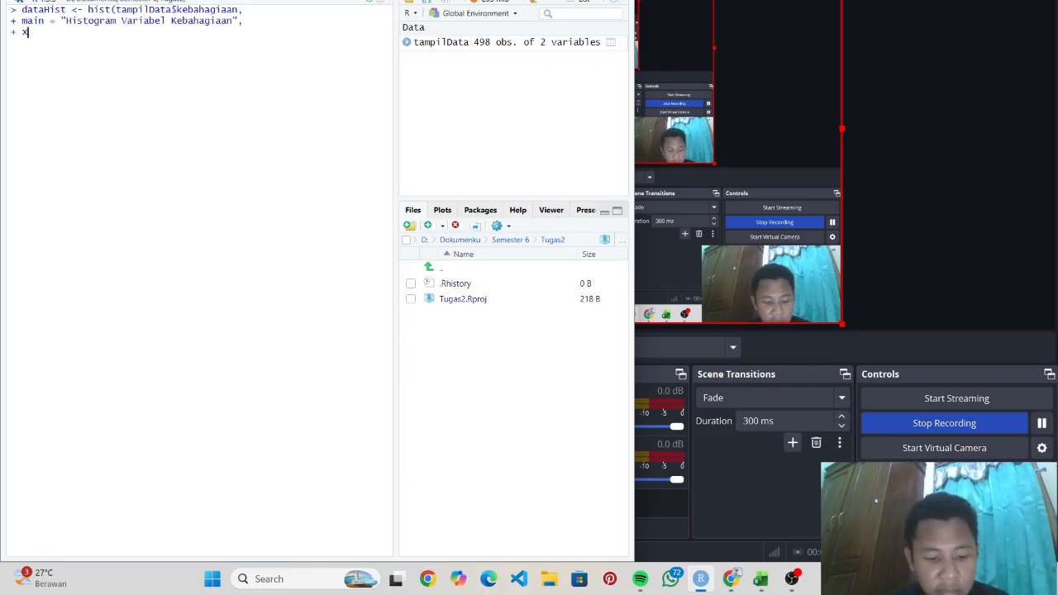
pyautogui.write('xlab = ')
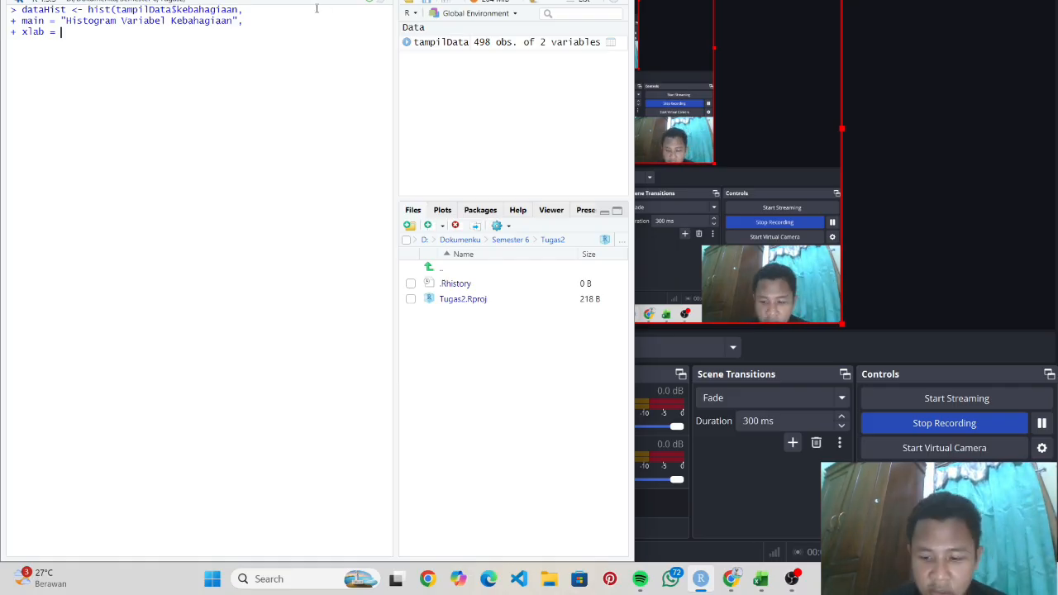
pyautogui.write('"Kebahagiaan",')
pyautogui.press('Return')
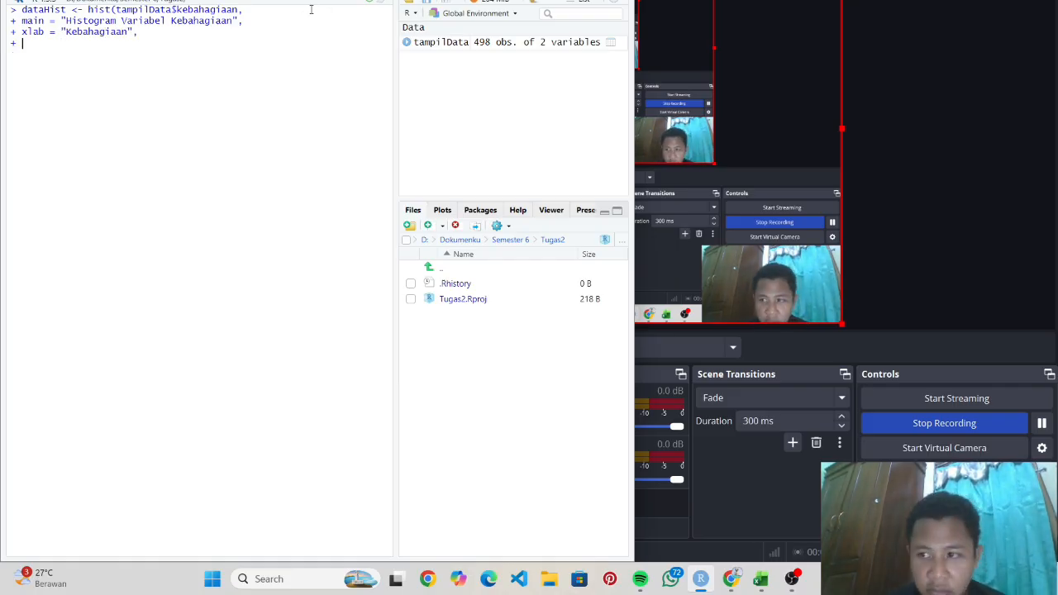
# - Set col = "lightblue" and border = "black", then run to draw the histogram
pyautogui.write('col = ')
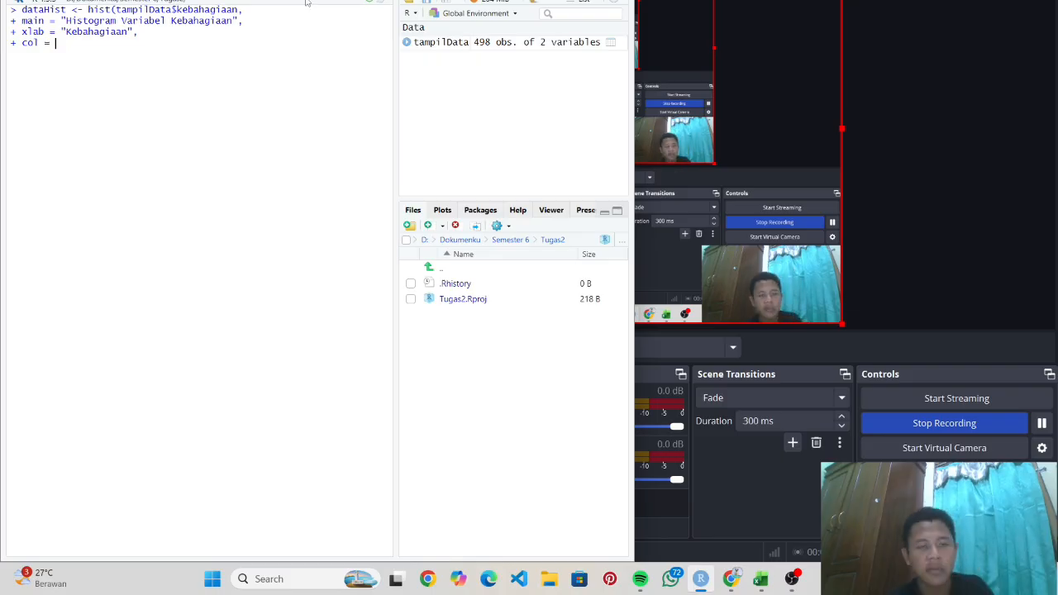
pyautogui.write('lighblue')
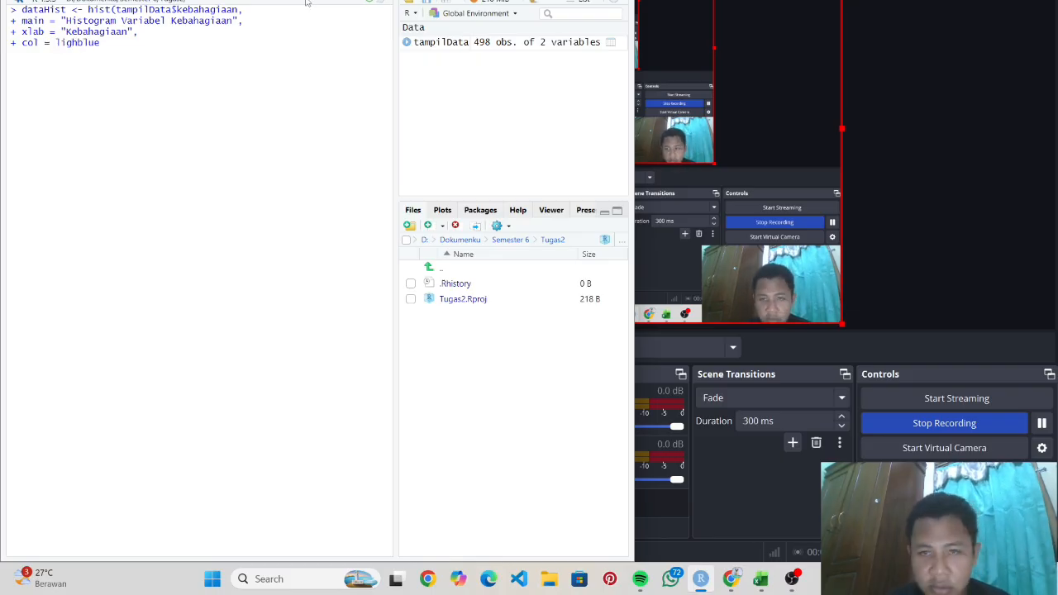
pyautogui.press('BackSpace')
pyautogui.press('BackSpace')
pyautogui.press('BackSpace')
pyautogui.press('BackSpace')
pyautogui.press('BackSpace')
pyautogui.press('BackSpace')
pyautogui.press('BackSpace')
pyautogui.press('BackSpace')
pyautogui.write('"lighblue')
pyautogui.press('Left')
pyautogui.press('Left')
pyautogui.press('Left')
pyautogui.press('Left')
pyautogui.press('BackSpace')
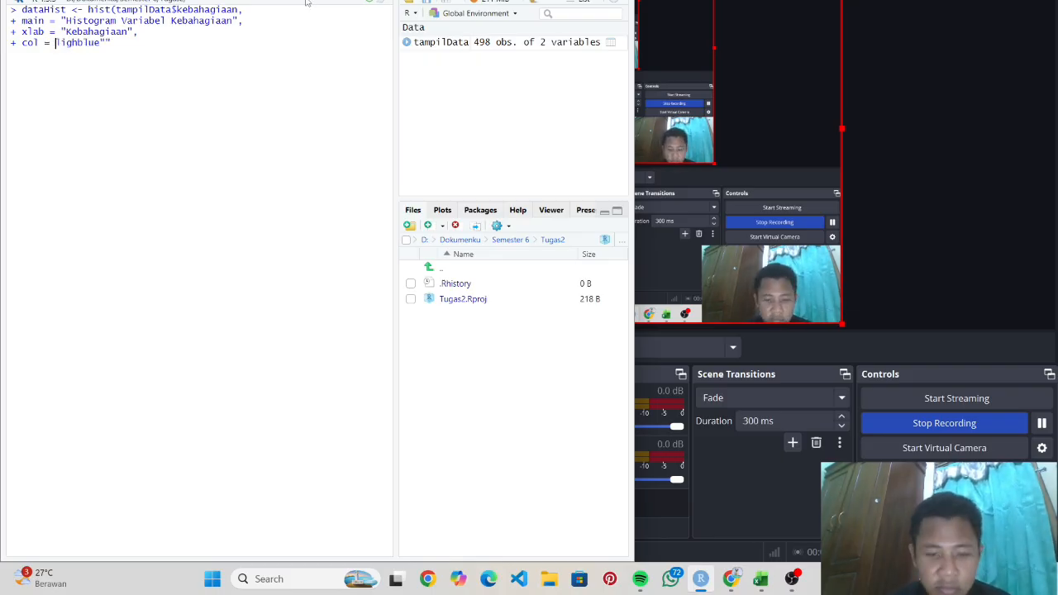
pyautogui.write('"')
pyautogui.press('End')
pyautogui.press('BackSpace')
pyautogui.write('t')
pyautogui.press('End')
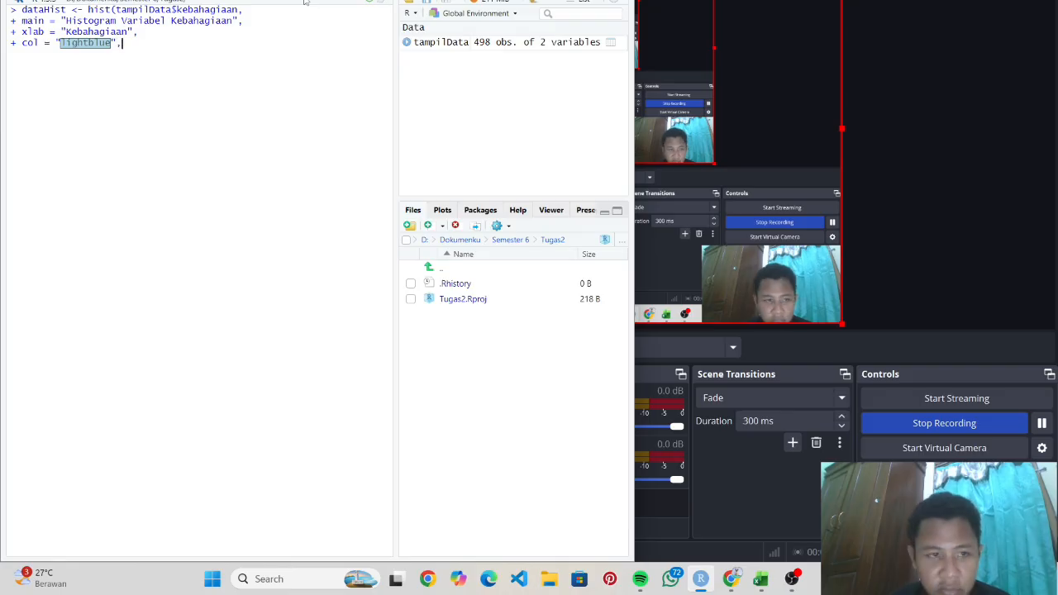
pyautogui.press('Return')
pyautogui.write('border = "black"')
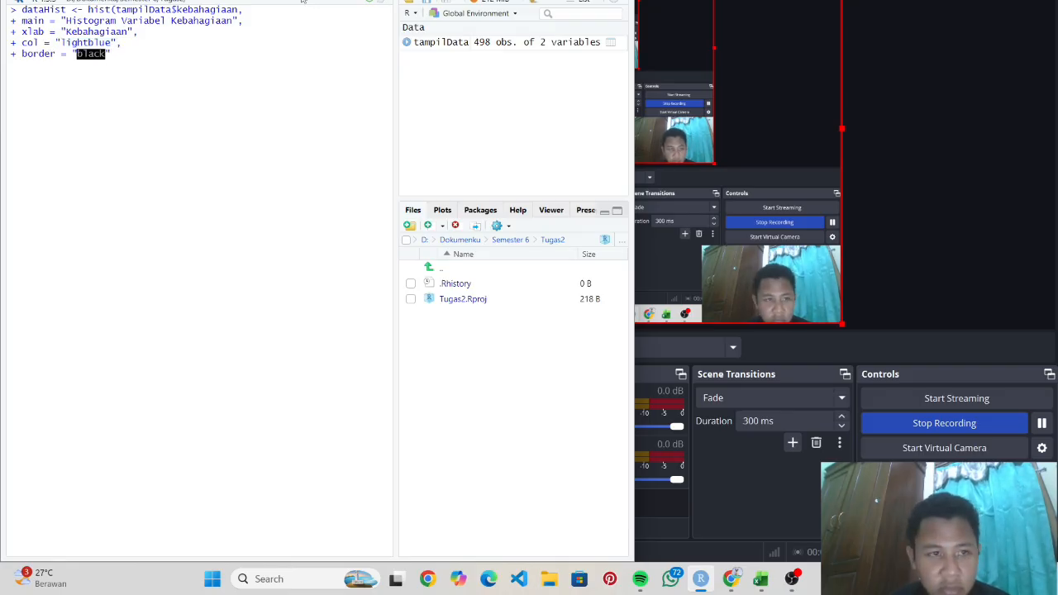
pyautogui.write(')')
pyautogui.press('Return')
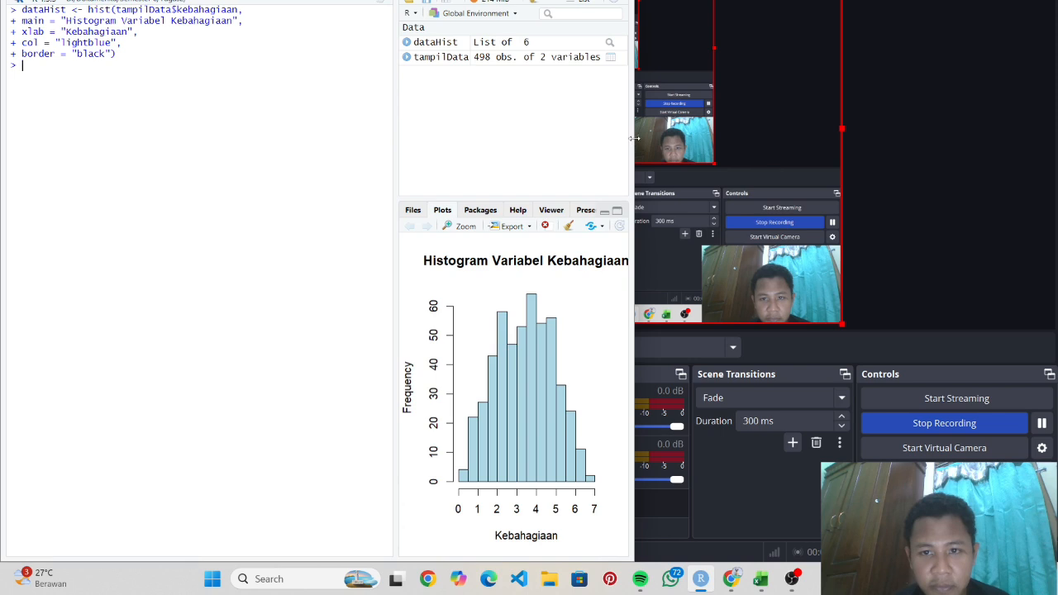
pyautogui.moveTo(635, 140); pyautogui.dragTo(1055, 123)
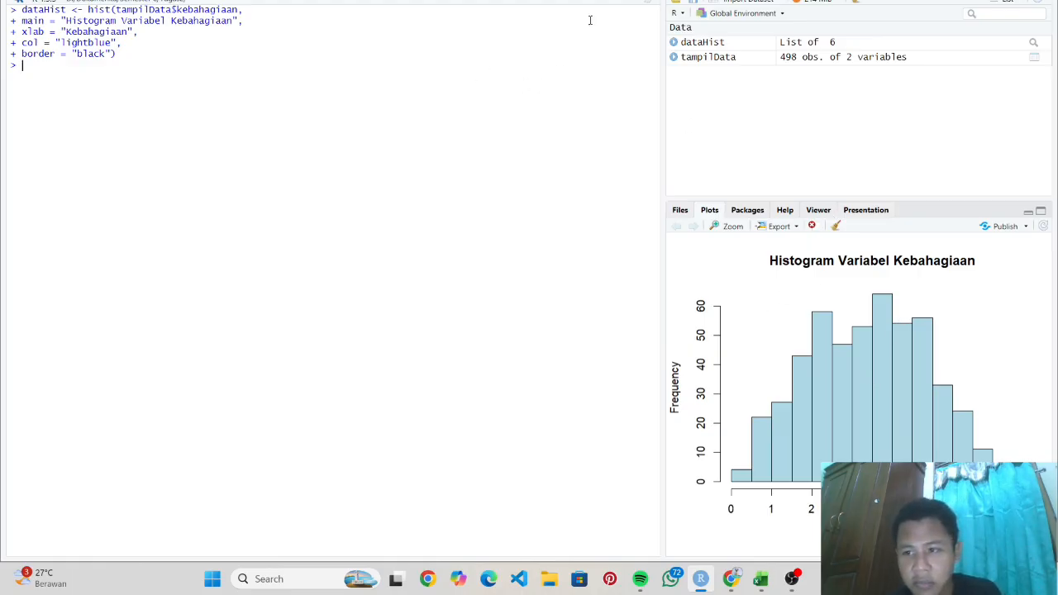
pyautogui.moveTo(732, 578)
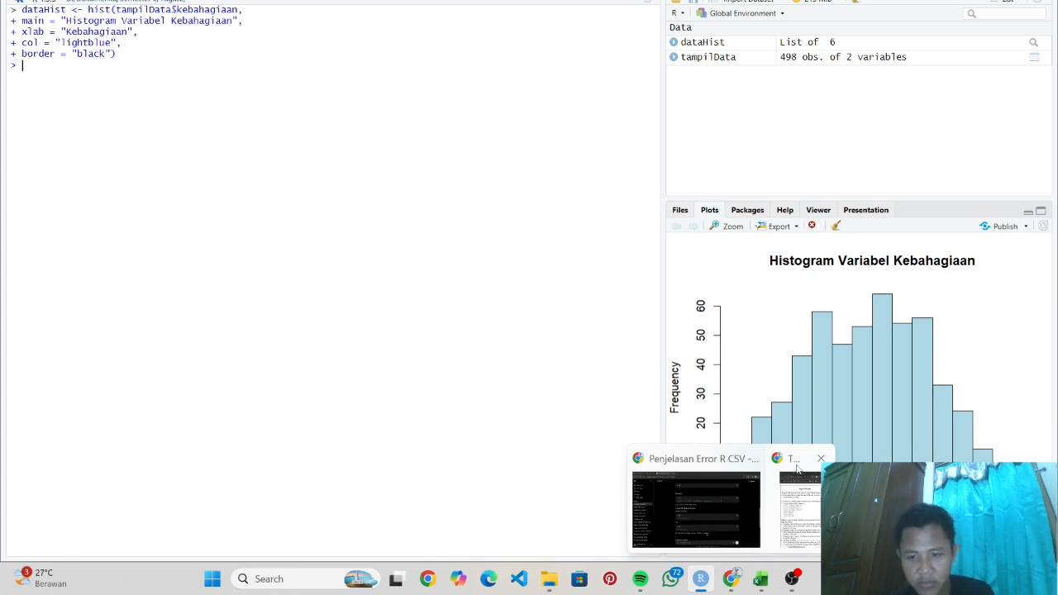
# - Bring the Tugas Tutorial PDF forward and widen it to show the full task table
pyautogui.click(798, 469)
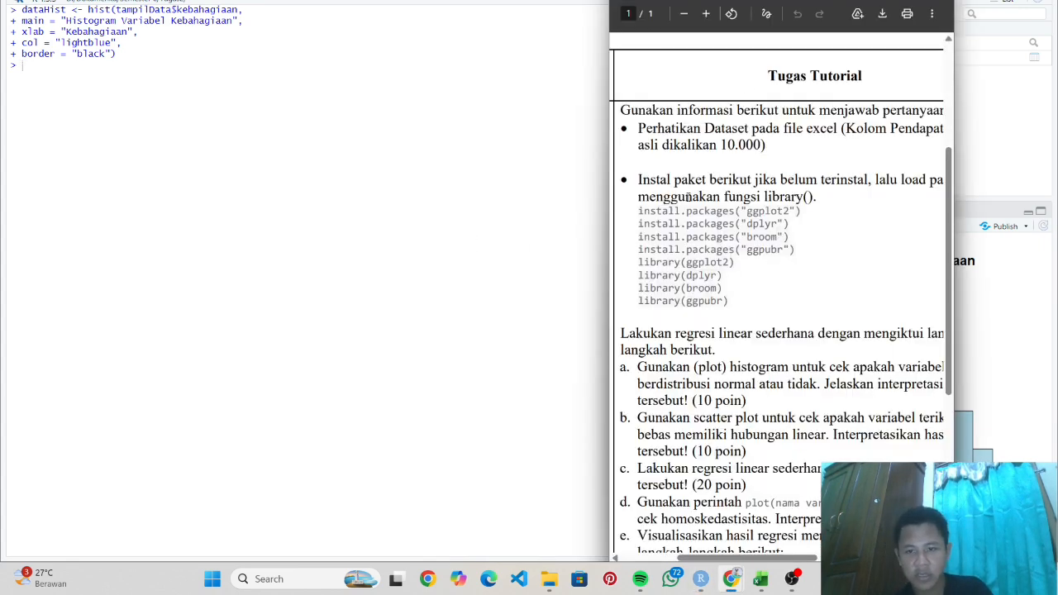
pyautogui.moveTo(608, 252); pyautogui.dragTo(339, 298)
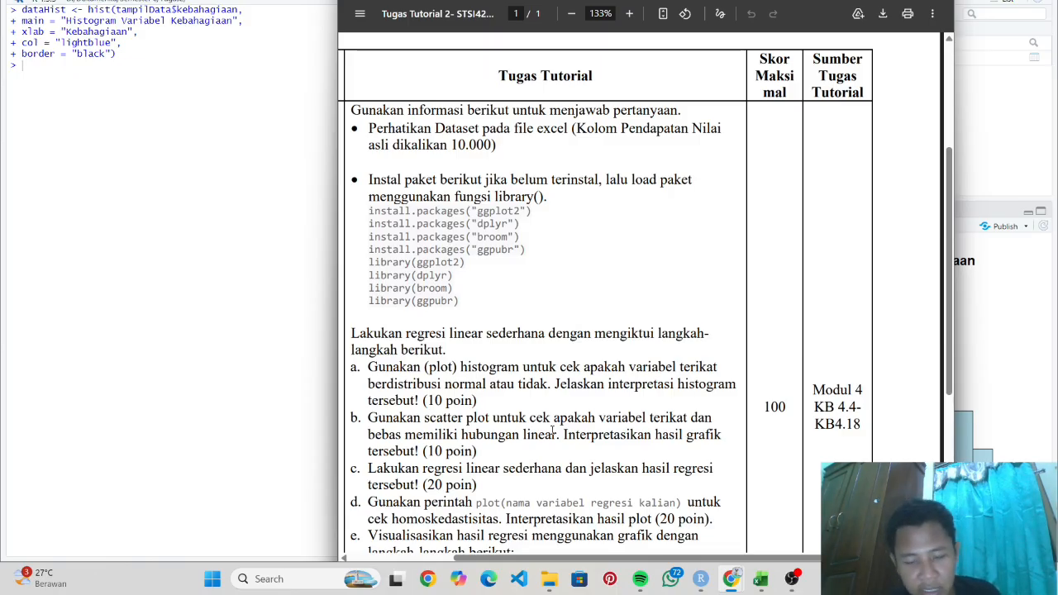
# - Start dataScat <- plot(tampilData$pendapatan, tampilData$kebahagiaan, ...) in the console
pyautogui.click(144, 85)
pyautogui.write('data')
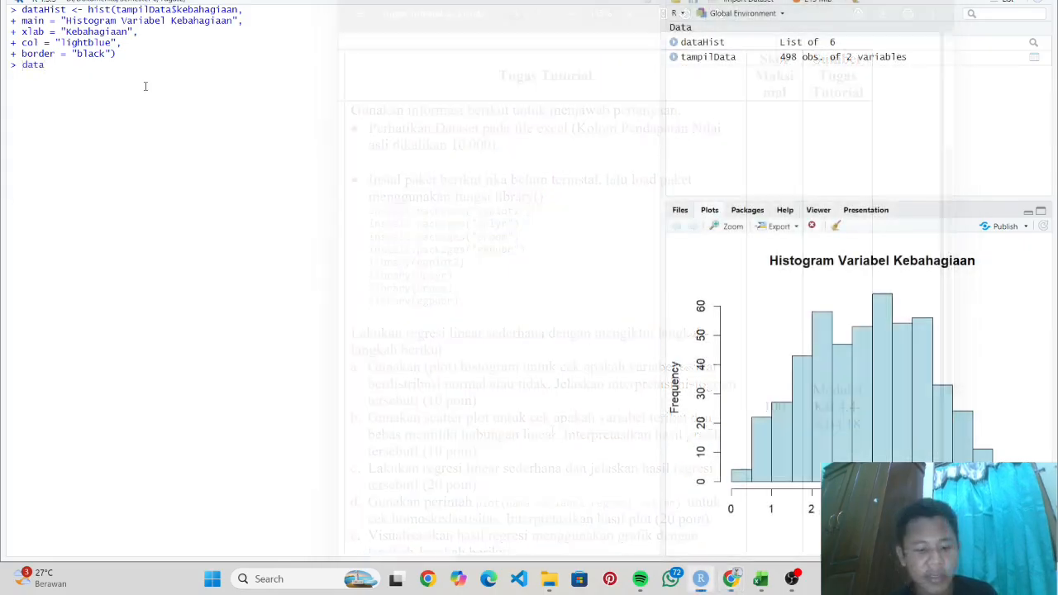
pyautogui.write('Scat <-')
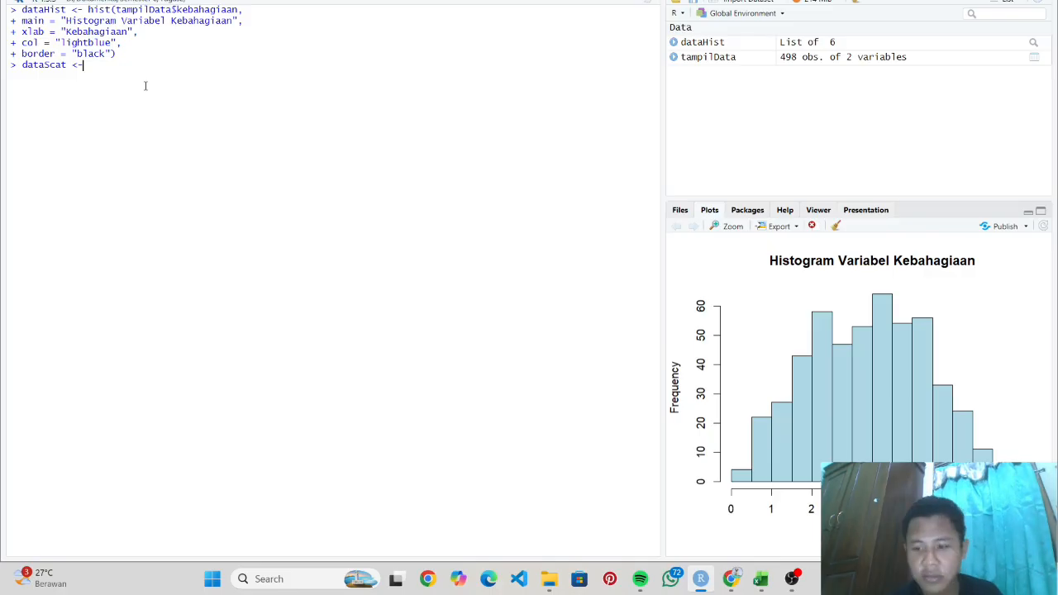
pyautogui.write('plot(tampilData')
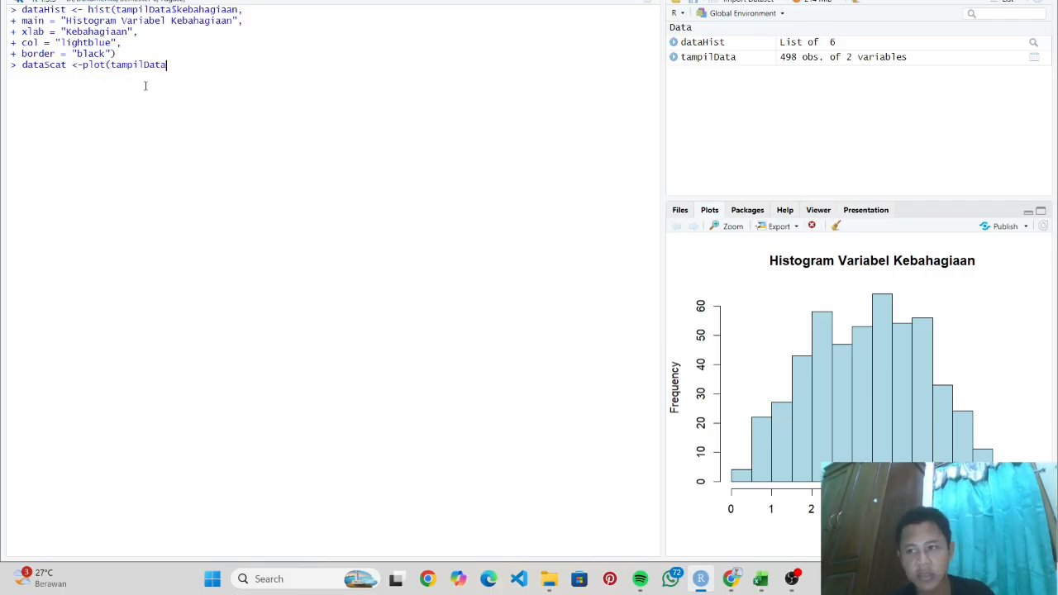
pyautogui.write('$pendapatan,')
pyautogui.press('Return')
pyautogui.write('tam')
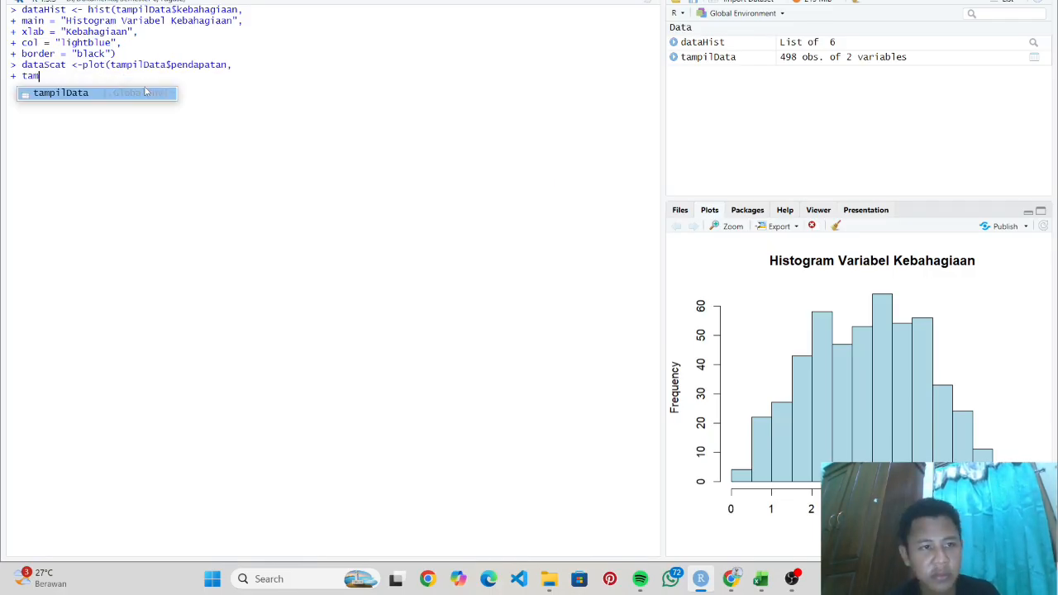
pyautogui.write('pilData$kebahagiaan,')
pyautogui.press('Return')
# - Add title 'Scatter plot Pendapatan terhadap Kebahagiaan', axis labels, pch = 16 and col = "blue"
pyautogui.write('ma')
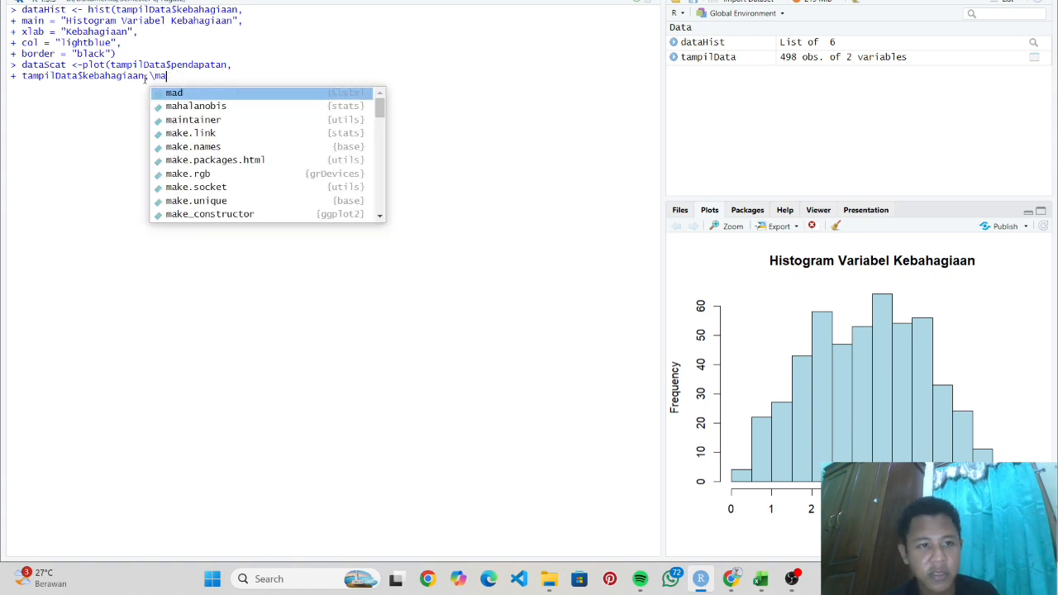
pyautogui.write('in = "Scatter plot pen')
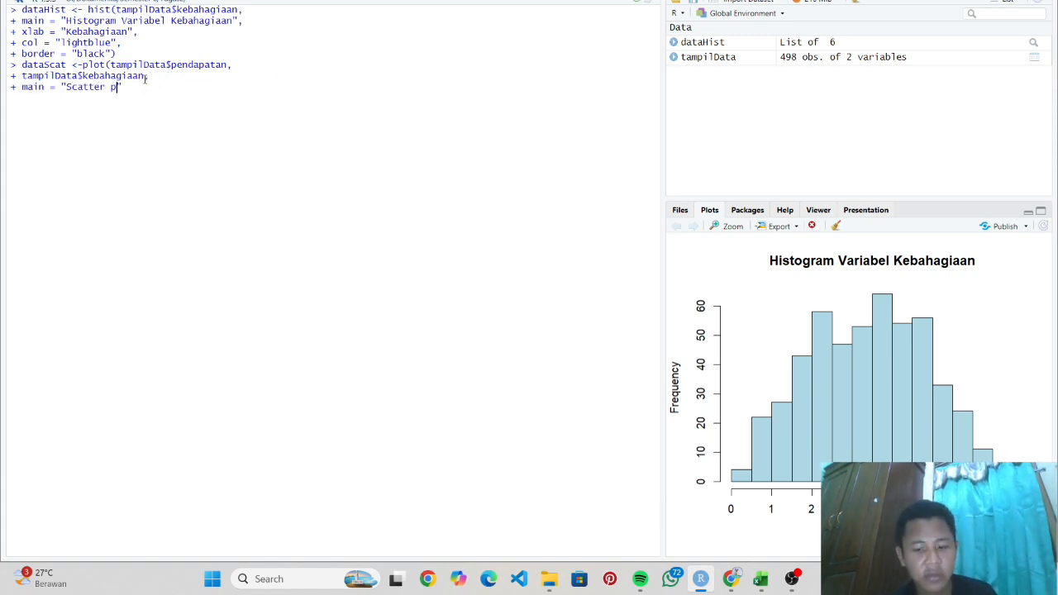
pyautogui.press('BackSpace')
pyautogui.press('BackSpace')
pyautogui.press('BackSpace')
pyautogui.write('Pendapatan terhadap Kebahagiaan",')
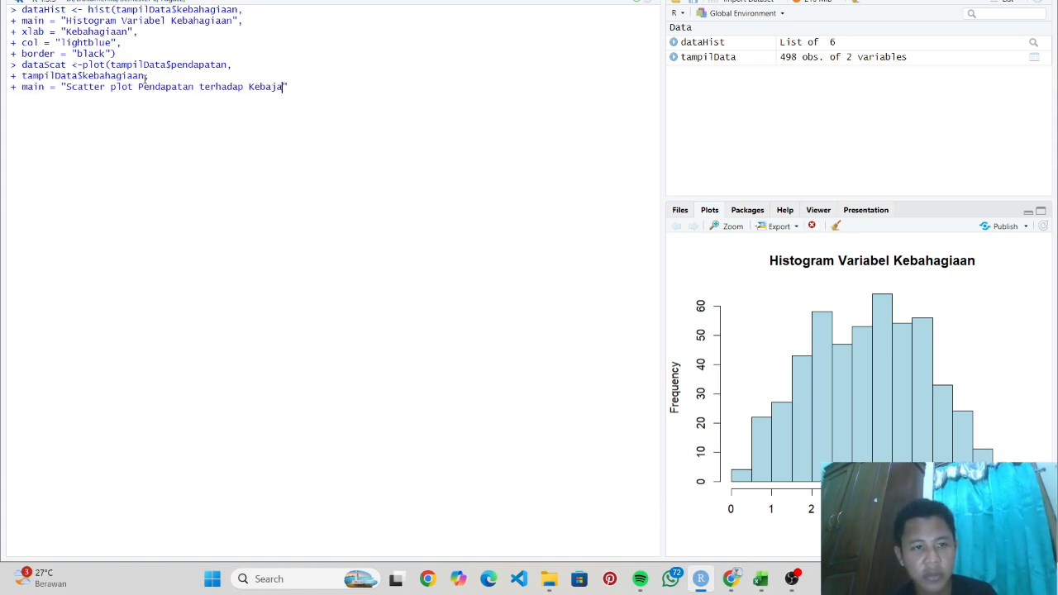
pyautogui.press('Return')
pyautogui.write('xlab = ')
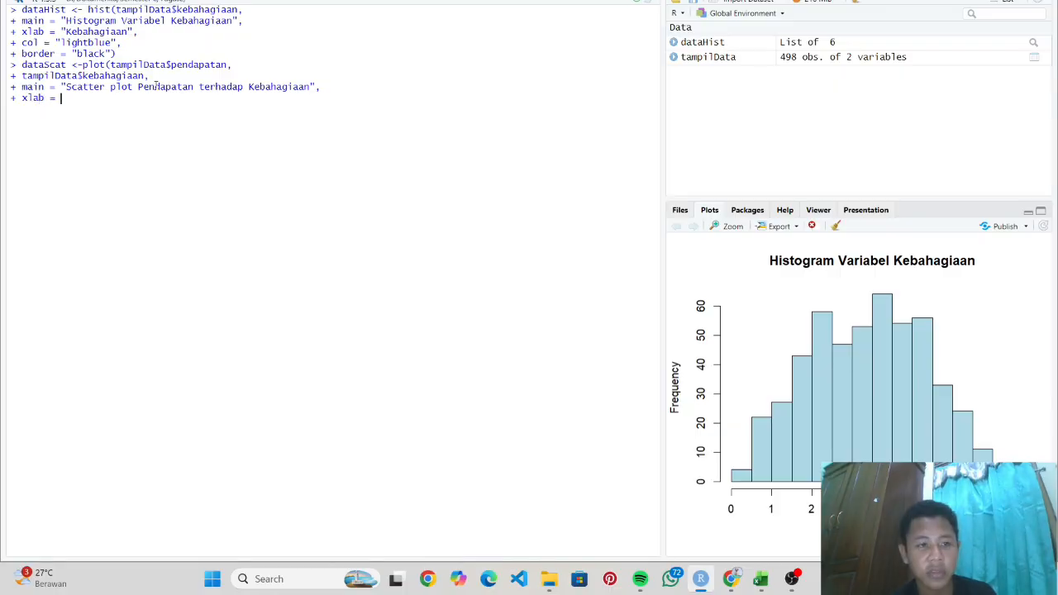
pyautogui.write('"pendapatan",')
pyautogui.press('Return')
pyautogui.write('y')
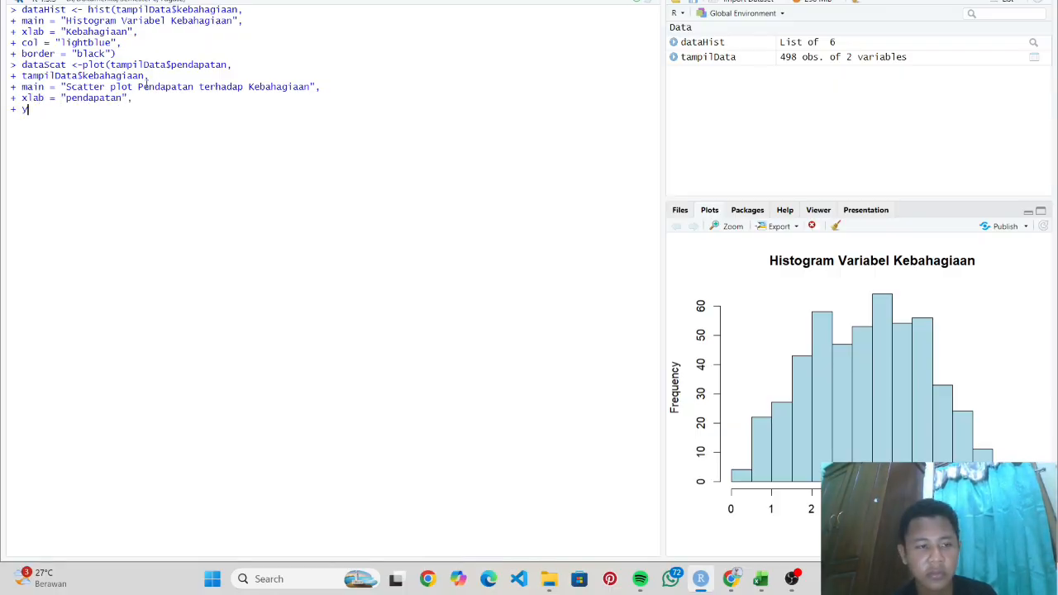
pyautogui.write('lab = "kebahagiaan')
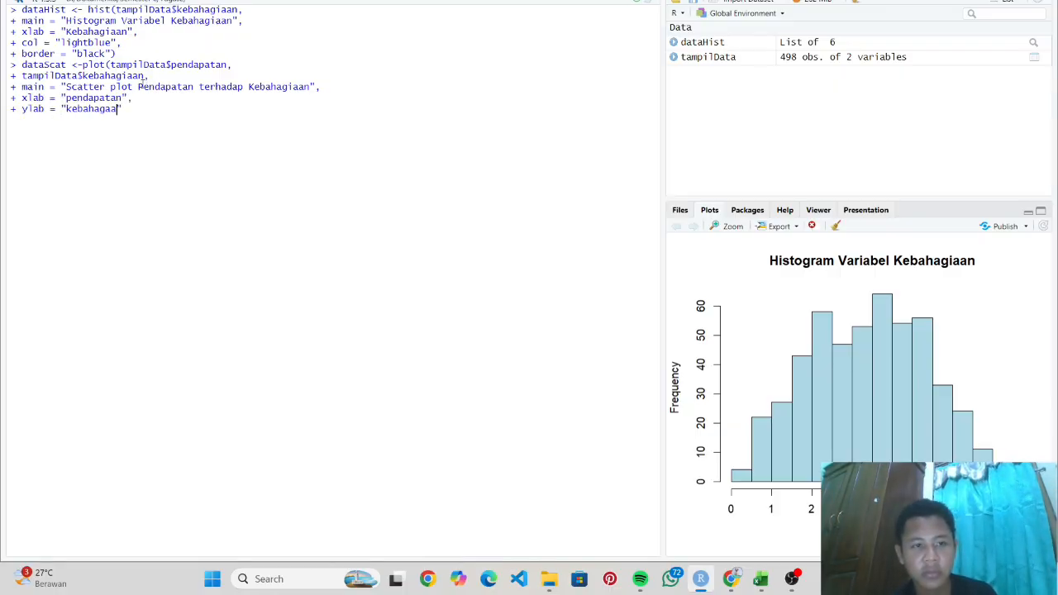
pyautogui.write('",')
pyautogui.press('Return')
pyautogui.write('pch = 16,')
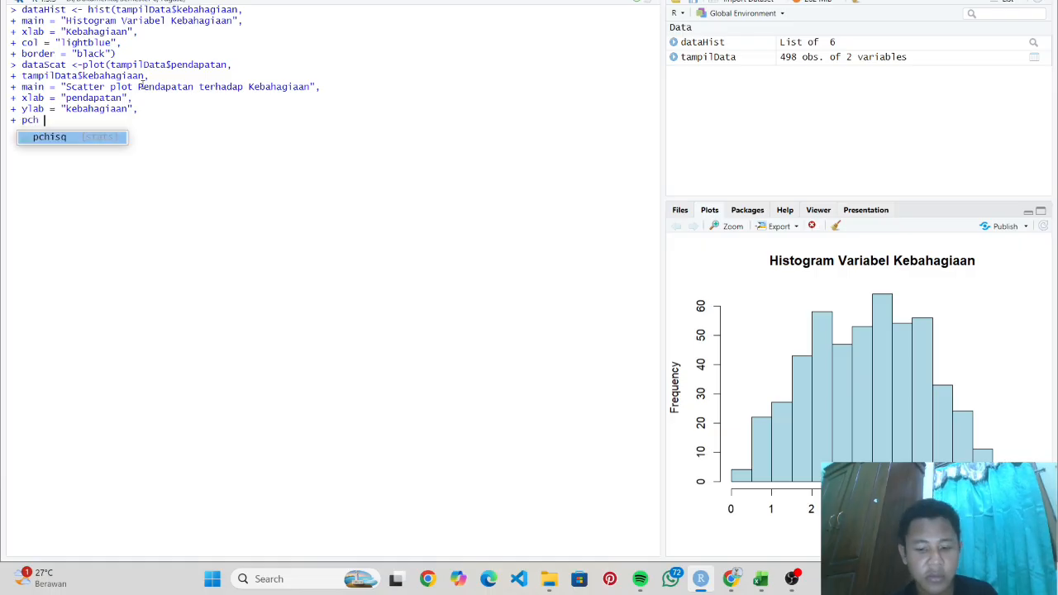
pyautogui.press('Return')
pyautogui.write('col = ')
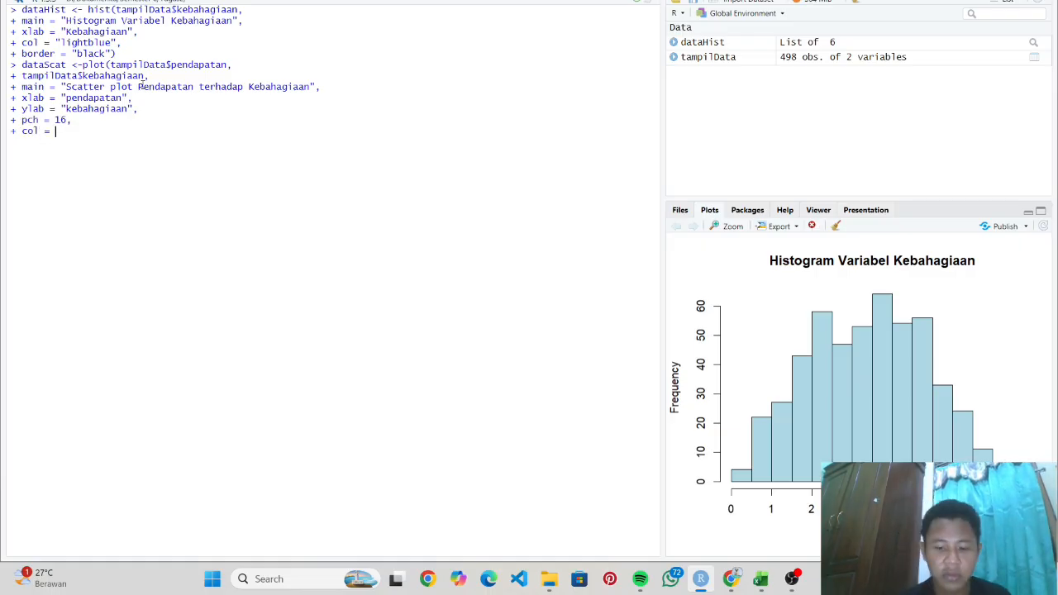
pyautogui.write('"blue"')
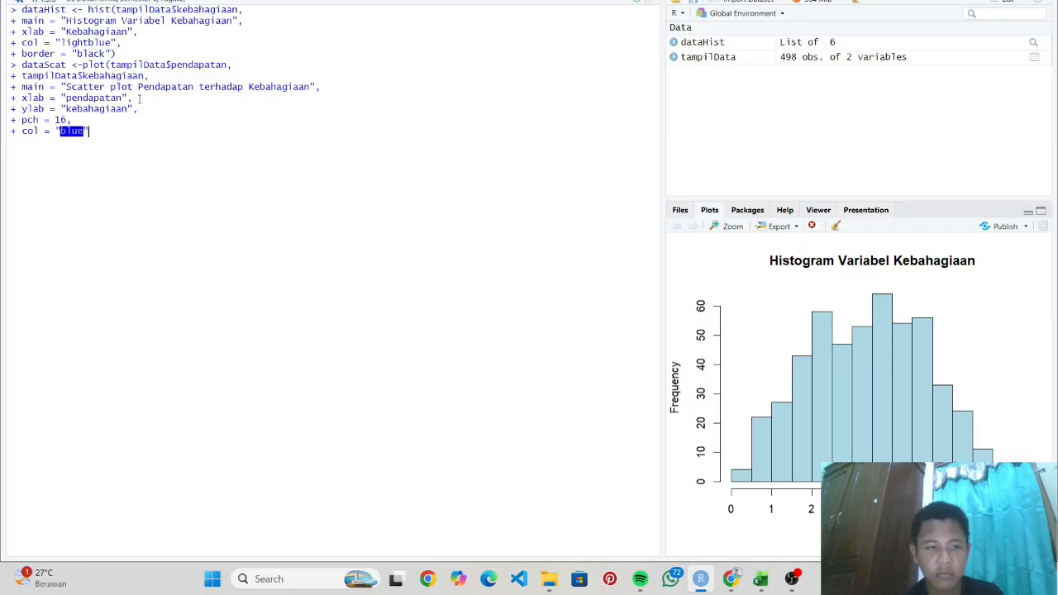
pyautogui.write(')')
# - Run the dataScat plot command to draw the blue income-versus-happiness scatter plot
pyautogui.press('Return')
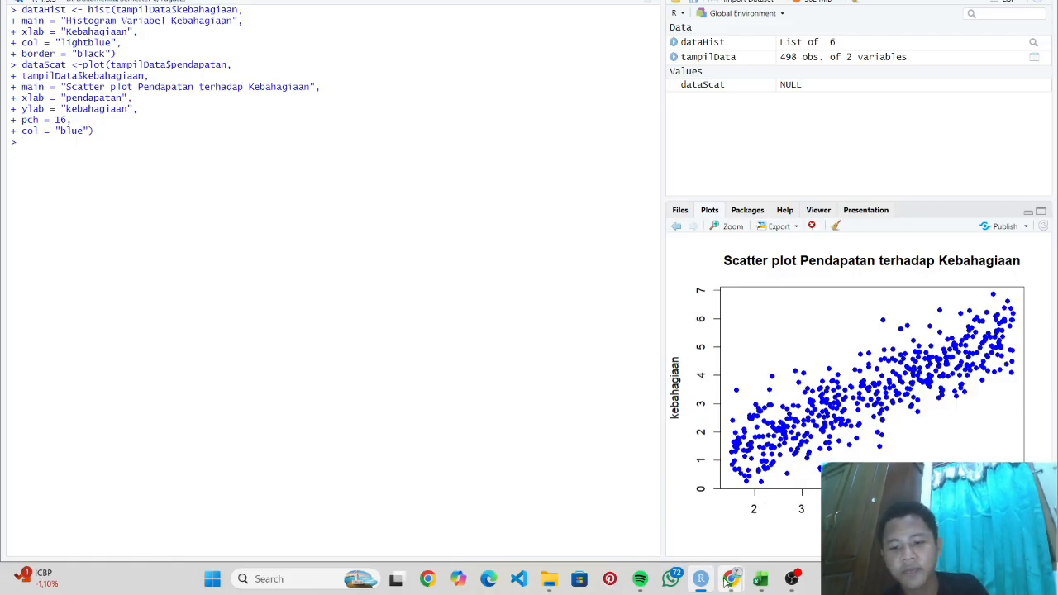
pyautogui.moveTo(731, 578)
pyautogui.click(783, 529)
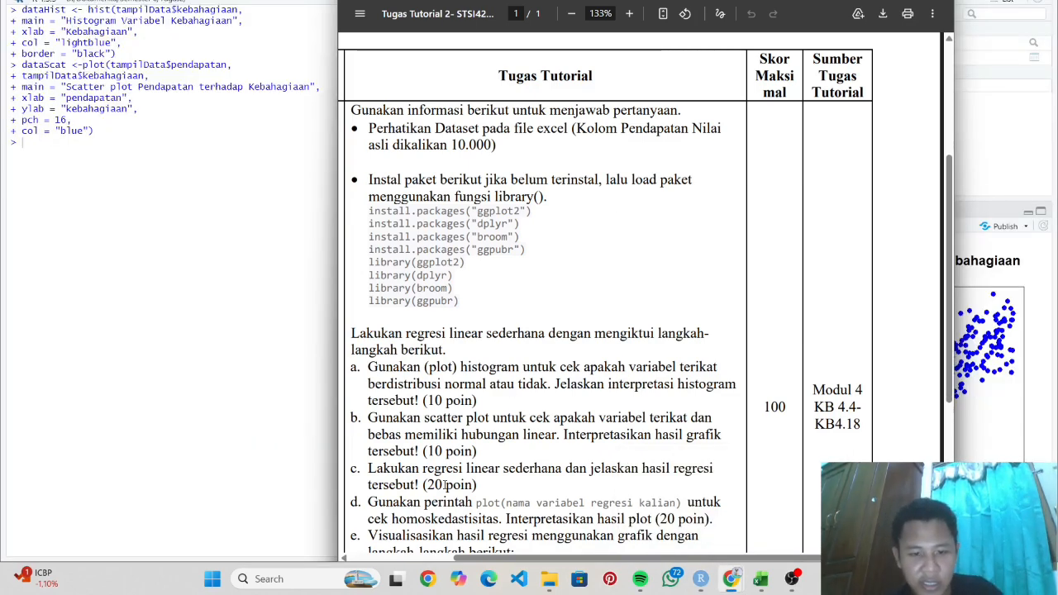
pyautogui.scroll(-1, 520, 414)
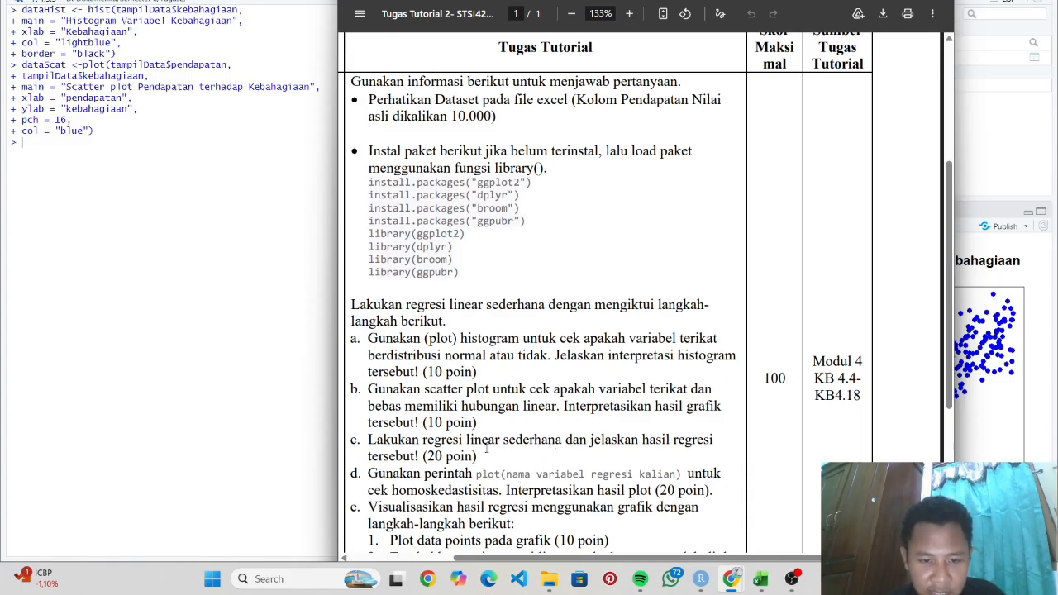
pyautogui.click(261, 377)
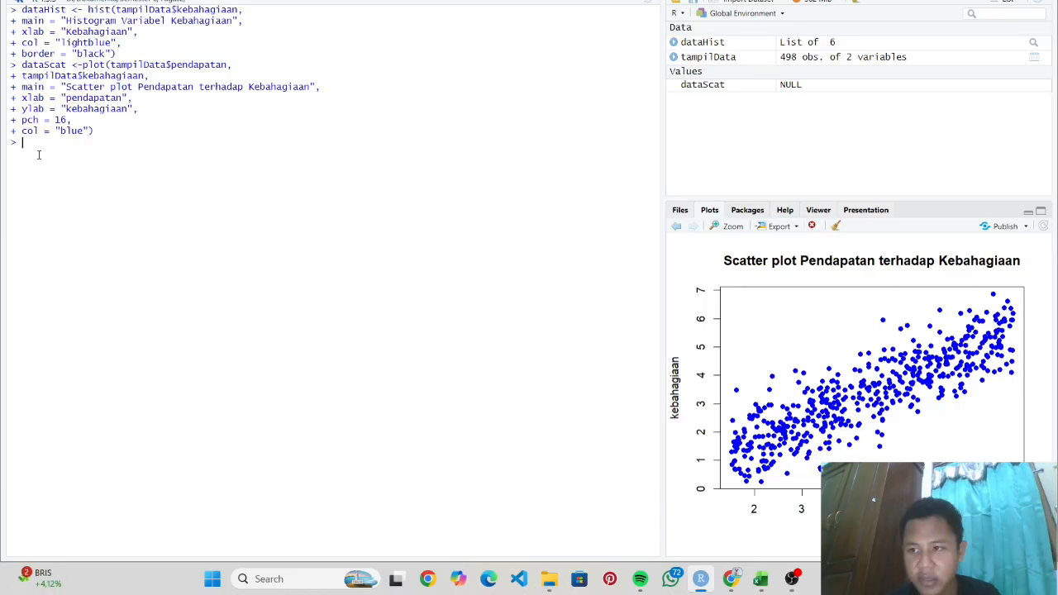
# - Begin the command reg <- lm( in the console, fixing typing mistakes
pyautogui.write('model')
pyautogui.press('BackSpace')
pyautogui.press('BackSpace')
pyautogui.press('BackSpace')
pyautogui.press('BackSpace')
pyautogui.press('BackSpace')
pyautogui.write('reg <- lm(')
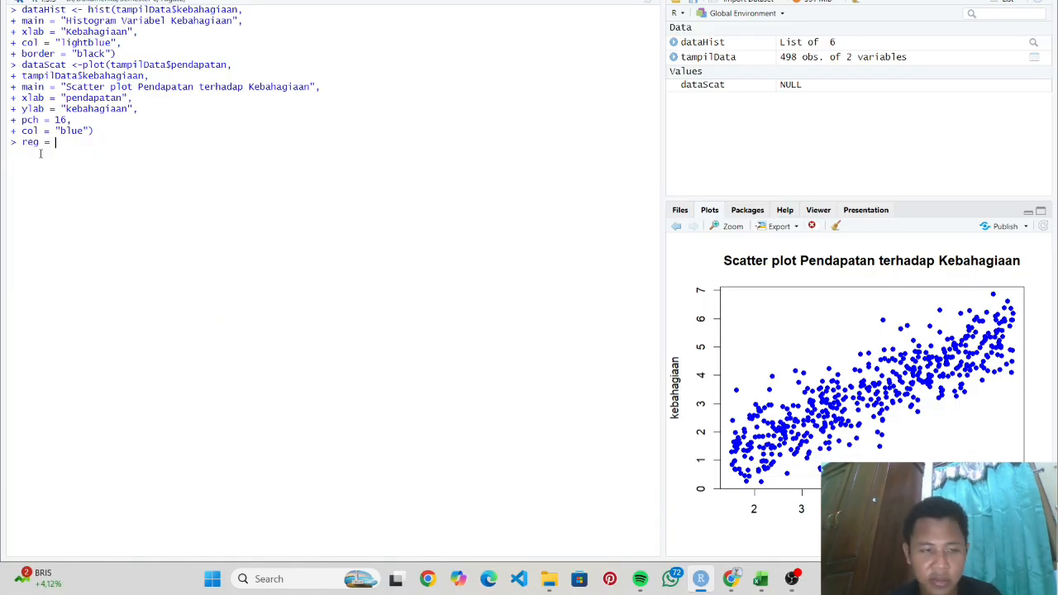
pyautogui.write('keba')
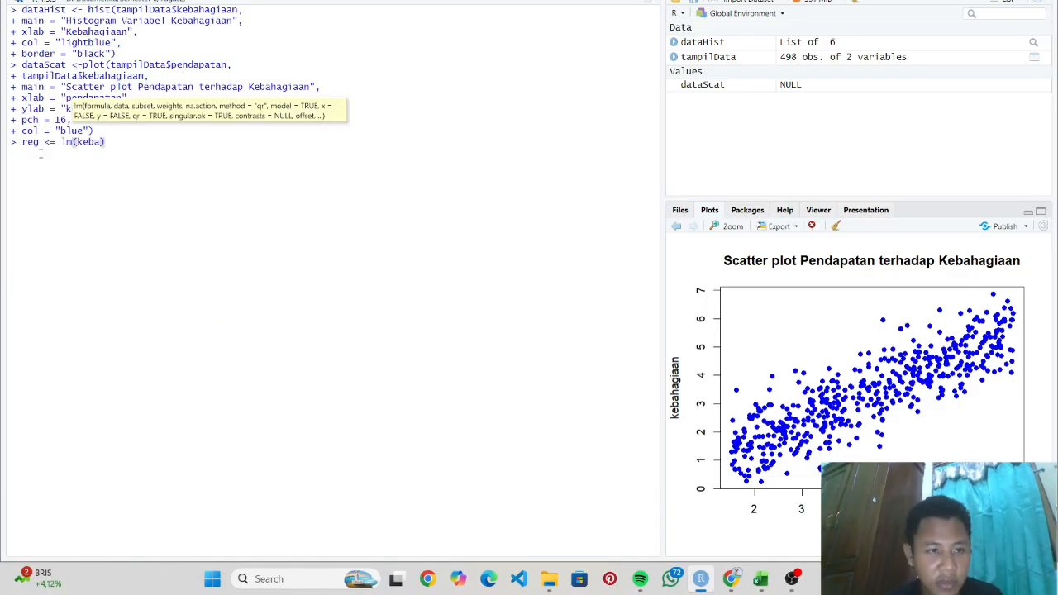
pyautogui.write('giaan')
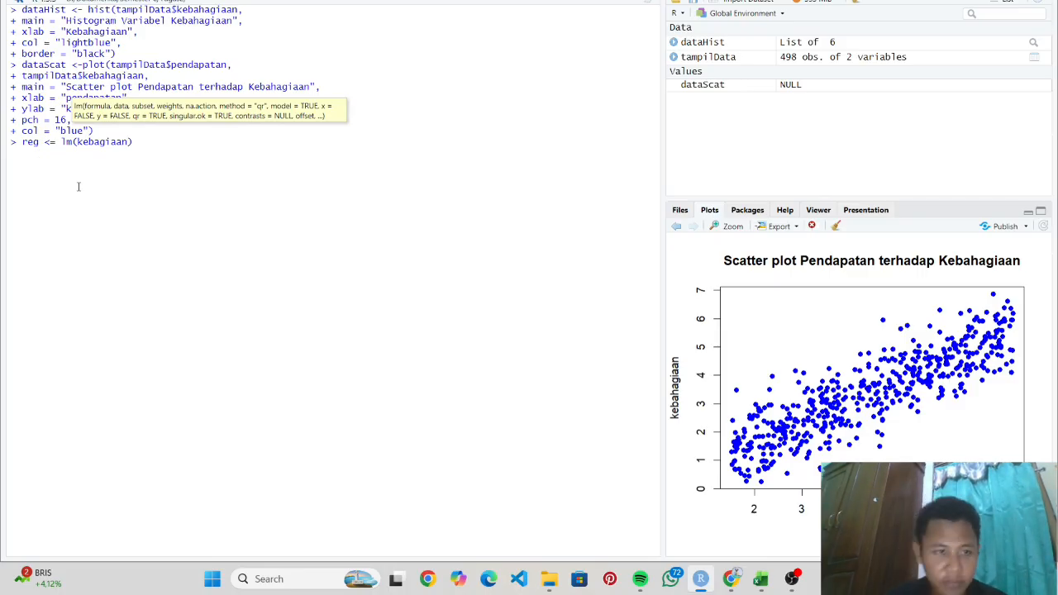
pyautogui.press('BackSpace')
pyautogui.press('BackSpace')
pyautogui.press('BackSpace')
pyautogui.press('BackSpace')
pyautogui.press('BackSpace')
pyautogui.press('BackSpace')
pyautogui.press('BackSpace')
pyautogui.press('BackSpace')
pyautogui.press('BackSpace')
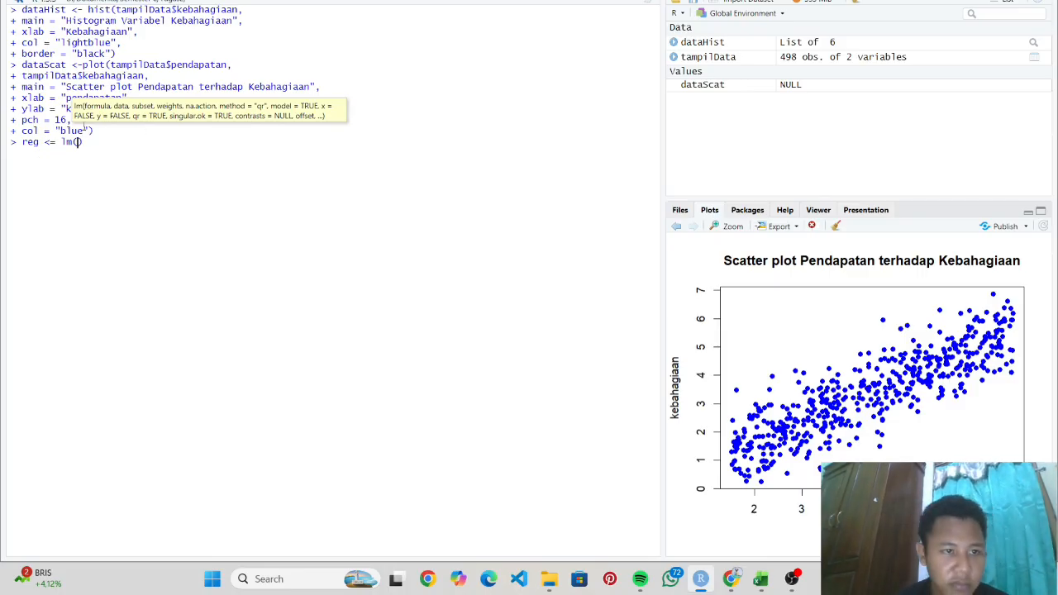
pyautogui.press('Left')
pyautogui.press('Left')
pyautogui.press('Left')
pyautogui.press('Left')
pyautogui.press('BackSpace')
pyautogui.write('-')
pyautogui.press('Right')
pyautogui.press('Right')
pyautogui.press('Right')
pyautogui.press('Right')
pyautogui.press('Right')
pyautogui.press('BackSpace')
pyautogui.press('BackSpace')
pyautogui.press('BackSpace')
pyautogui.press('BackSpace')
pyautogui.write('lm')
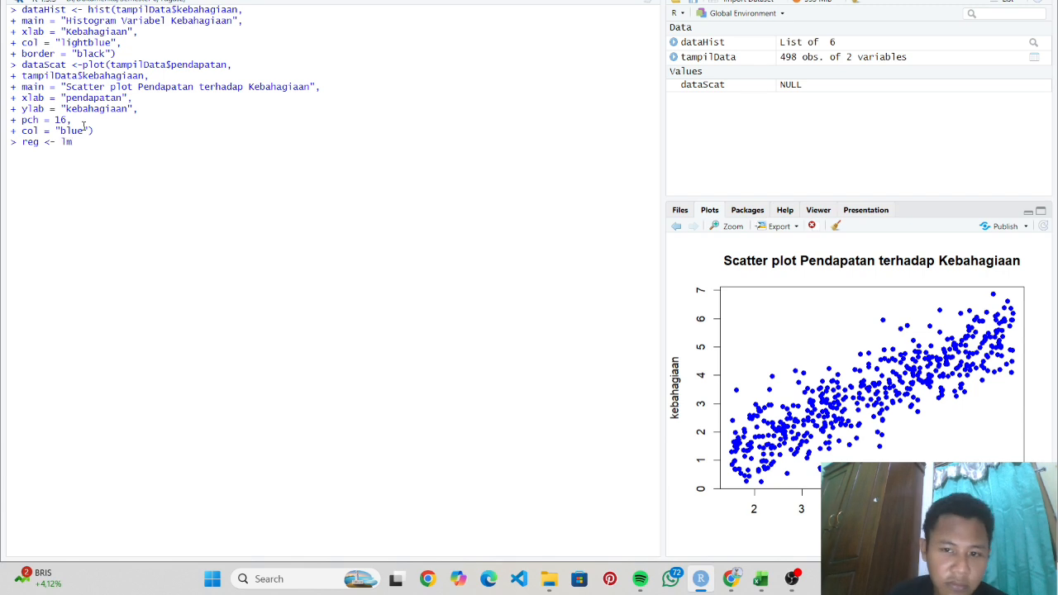
pyautogui.press('BackSpace')
pyautogui.press('BackSpace')
pyautogui.press('BackSpace')
pyautogui.press('BackSpace')
pyautogui.press('BackSpace')
pyautogui.write('<- lm(')
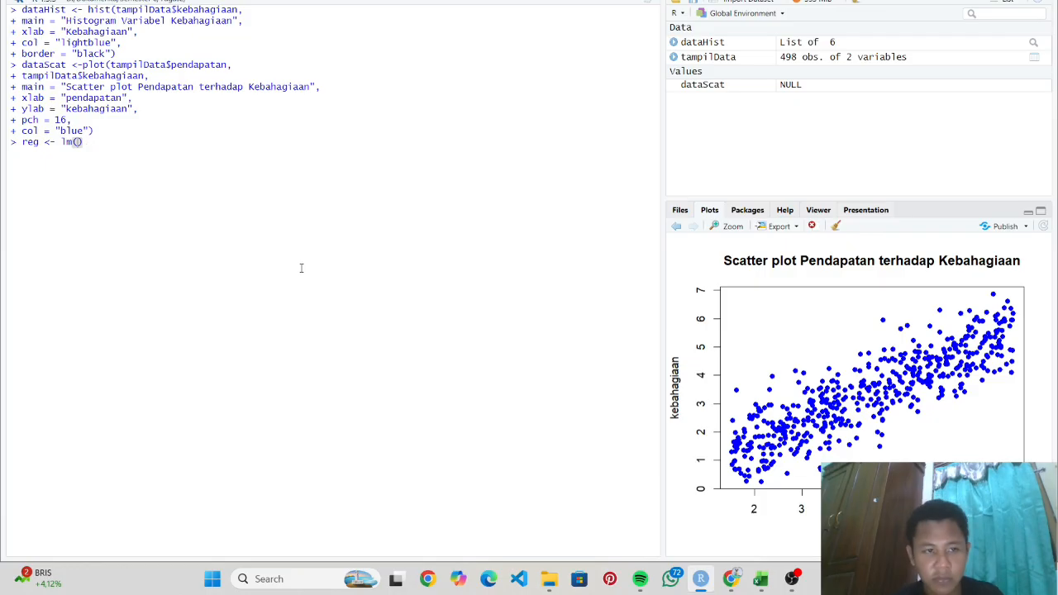
# - Complete lm(kebahagiaan ~ pendapatan, data = tampilData) and run it to store reg
pyautogui.click(792, 578)
pyautogui.click(793, 578)
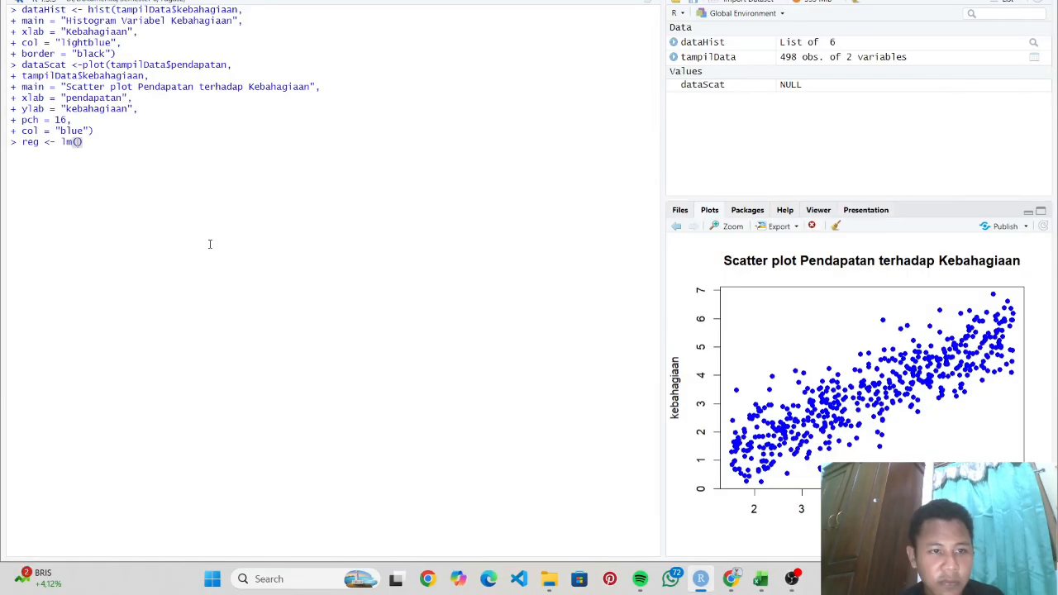
pyautogui.write('kebahagiaan ~ pend')
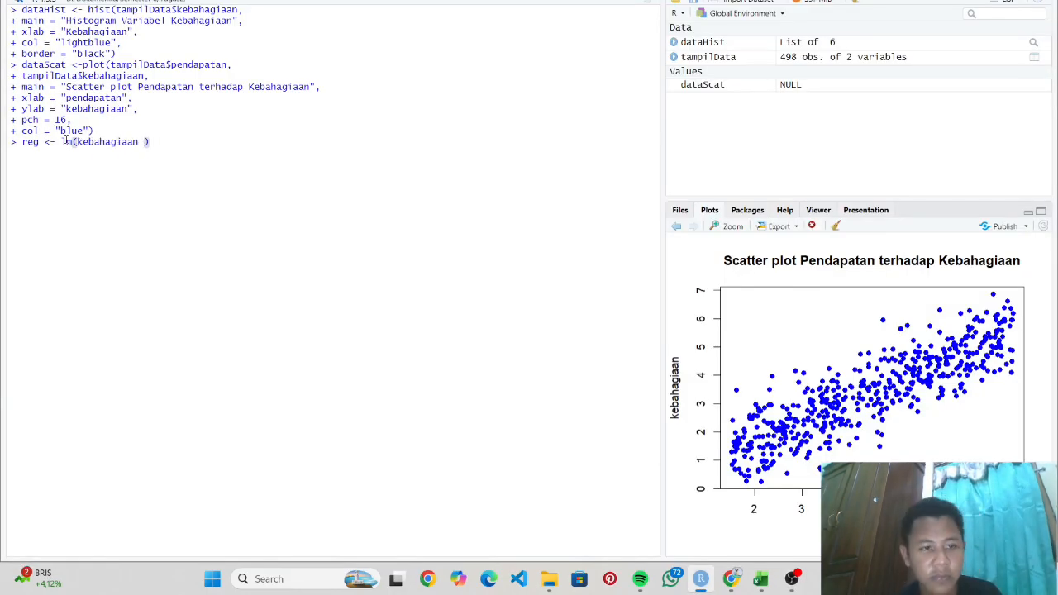
pyautogui.write('apatan, data = tampilData')
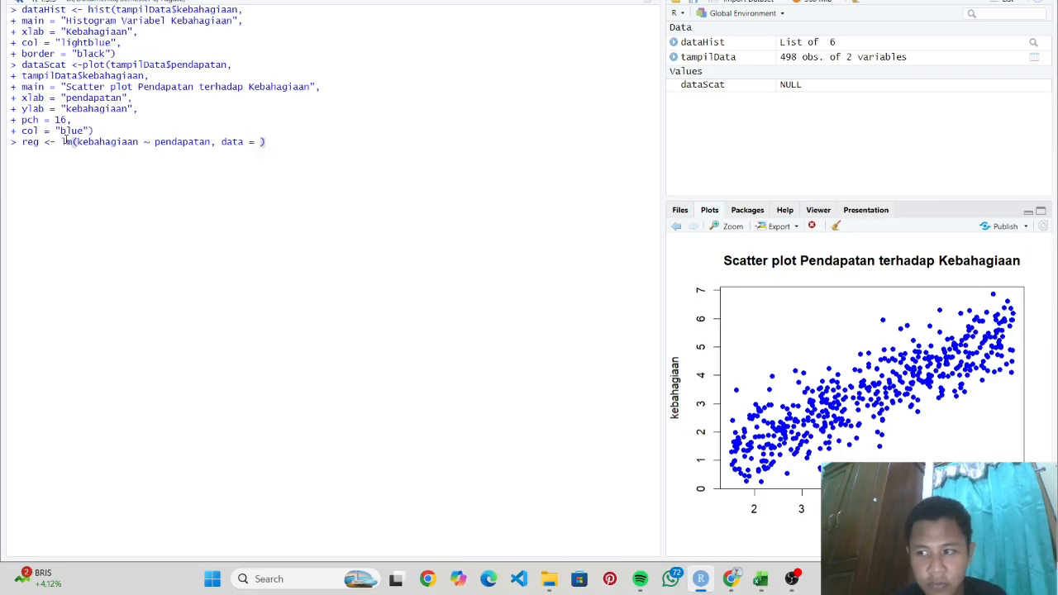
pyautogui.press('Return')
# - Run summary(reg) to print the model: pendapatan coefficient 0.71239, Multiple R-squared 0.7452
pyautogui.write('summary')
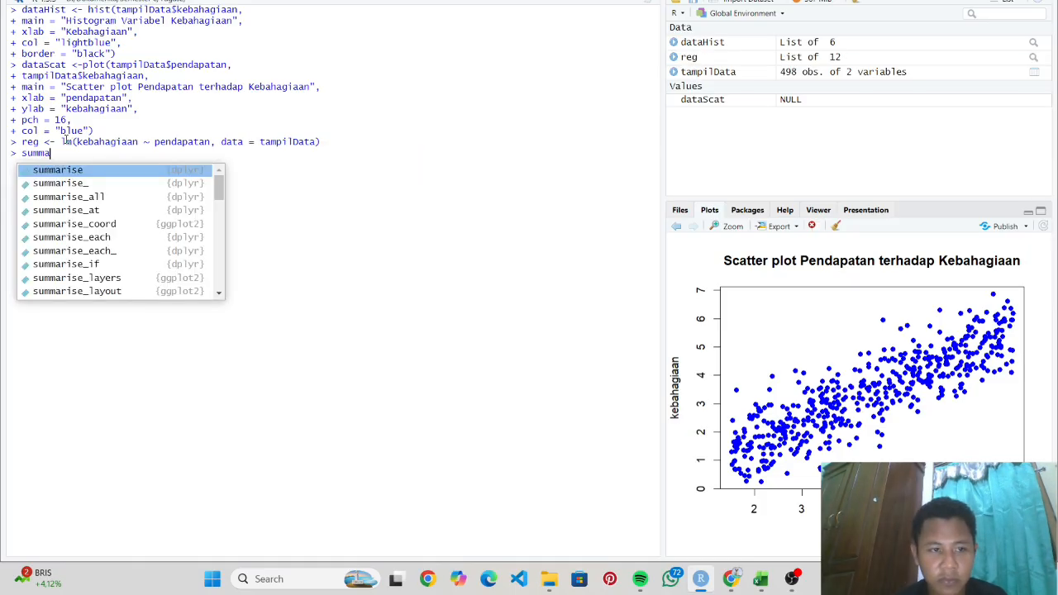
pyautogui.write('(reg')
pyautogui.press('Return')
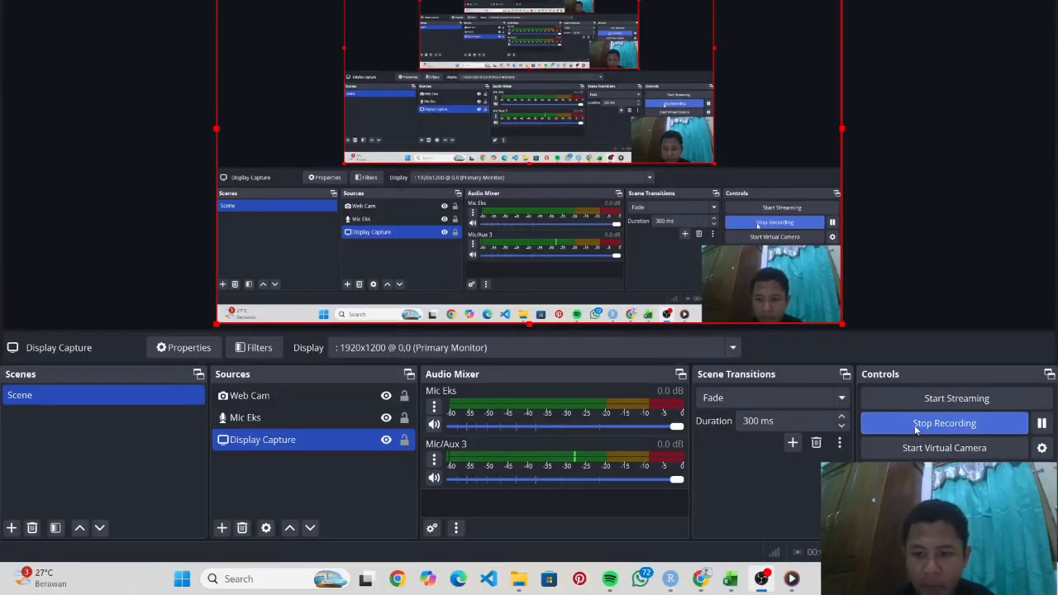
# - Bring the Chrome window with the Tugas Tutorial assignment PDF in front of OBS
pyautogui.hotkey('alt', 'Tab')
pyautogui.hotkey('alt', 'Tab')
pyautogui.hotkey('alt', 'shift', 'Tab')
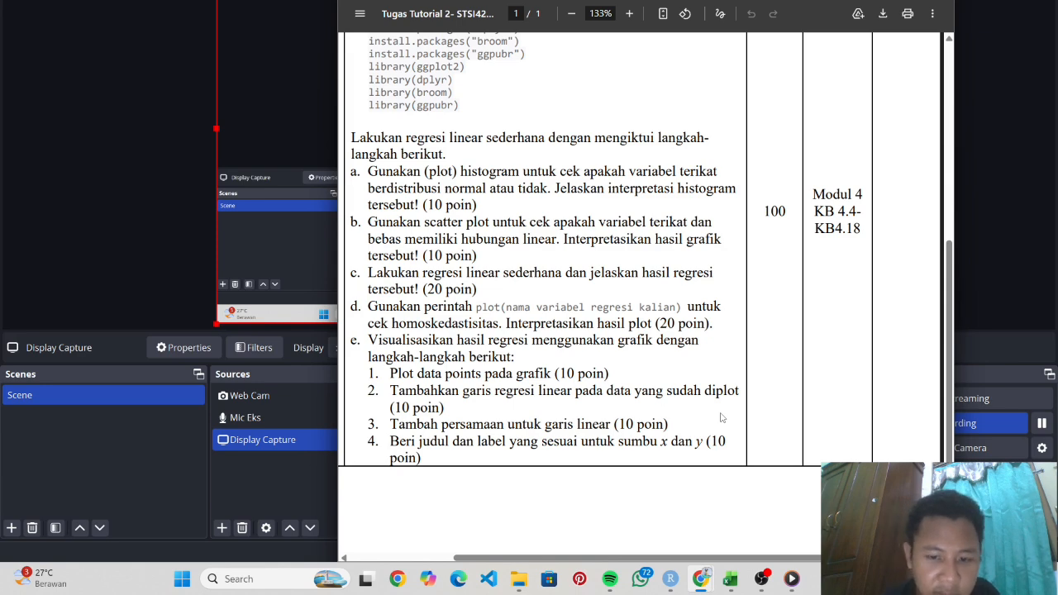
# - Review the assignment PDF's regression tasks, then return to RStudio's summary(reg) output
pyautogui.click(670, 579)
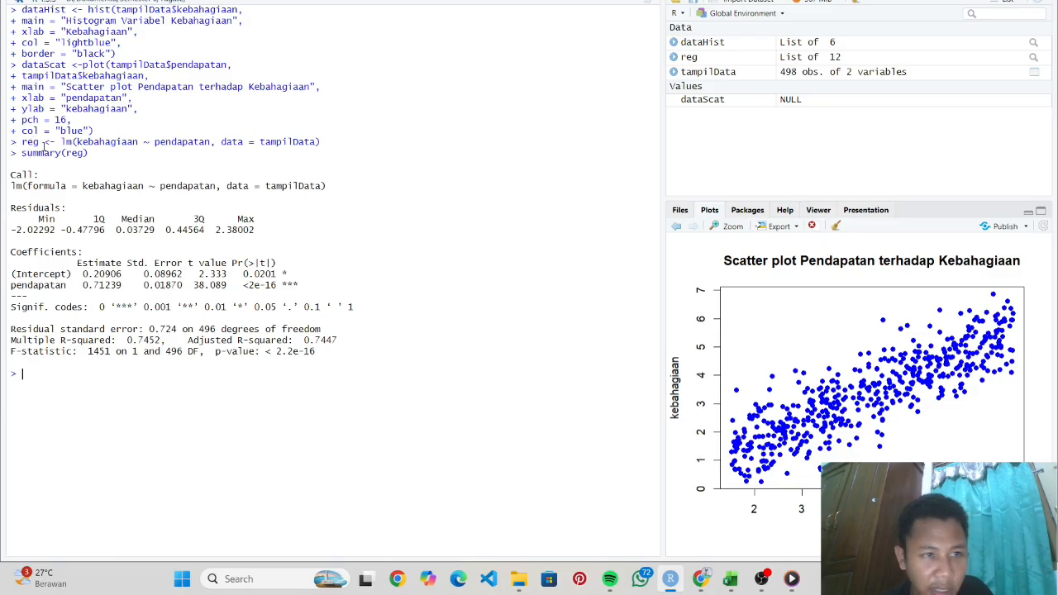
pyautogui.hotkey('alt', 'Tab')
pyautogui.hotkey('alt', 'shift', 'Tab')
pyautogui.hotkey('alt', 'Tab')
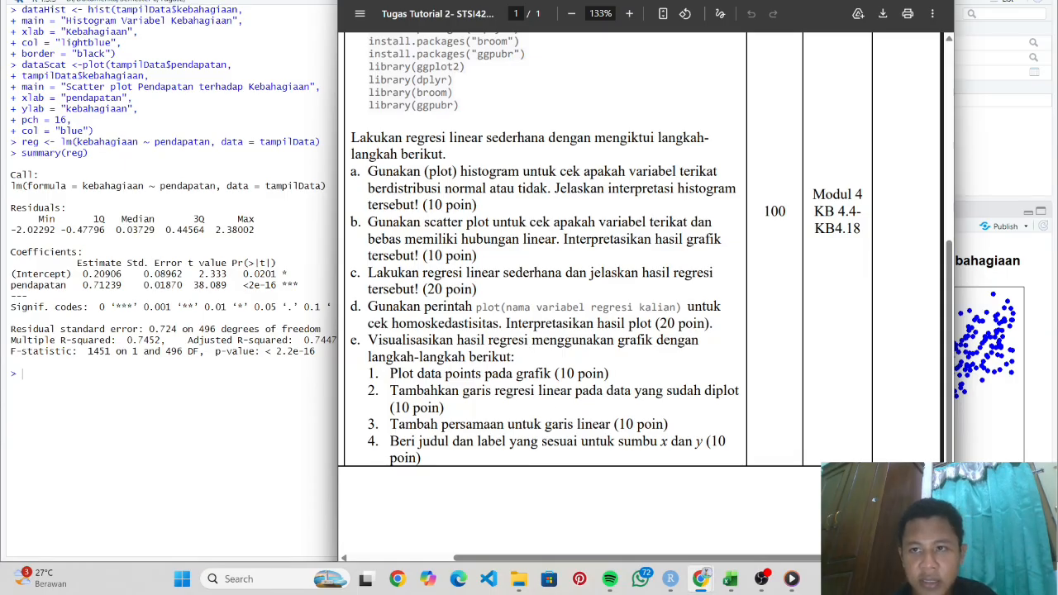
pyautogui.click(205, 377)
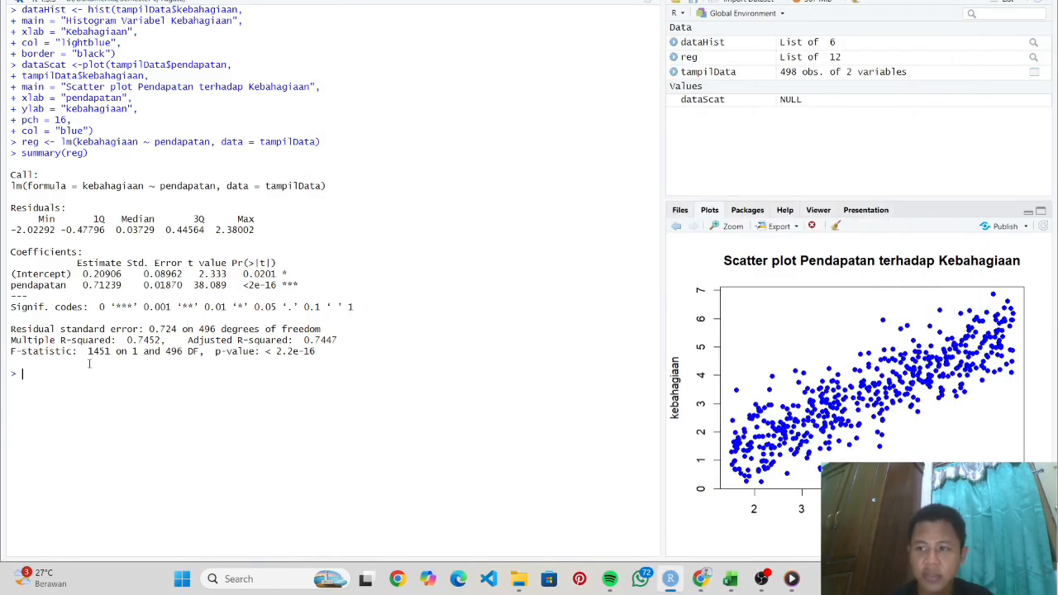
# - Clear the console and run plot(reg) to show the Residuals vs Fitted plot
pyautogui.hotkey('ctrl', 'l')
pyautogui.write('plot(mo')
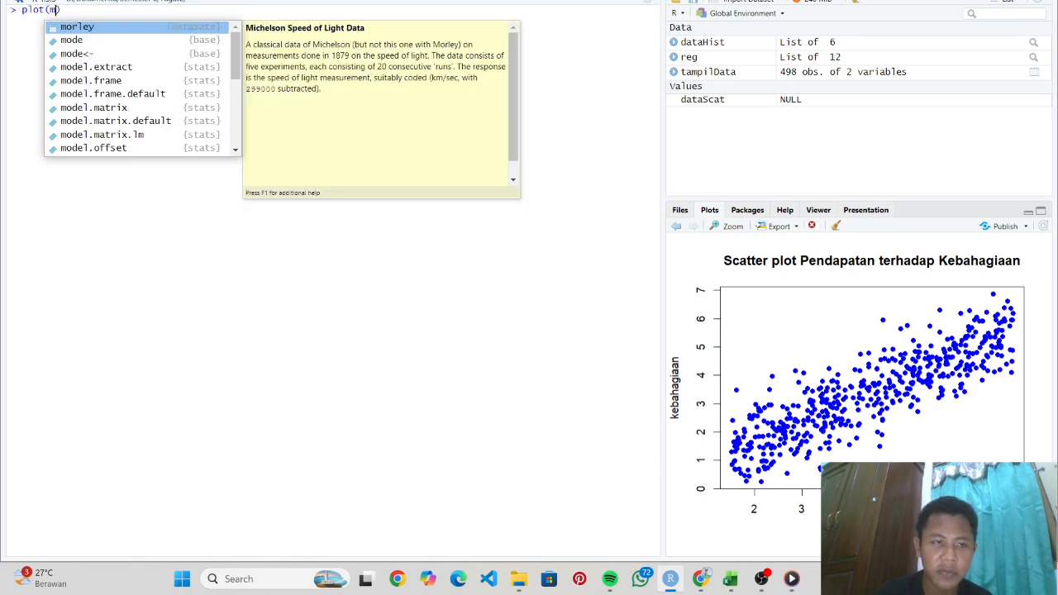
pyautogui.press('BackSpace')
pyautogui.press('BackSpace')
pyautogui.press('BackSpace')
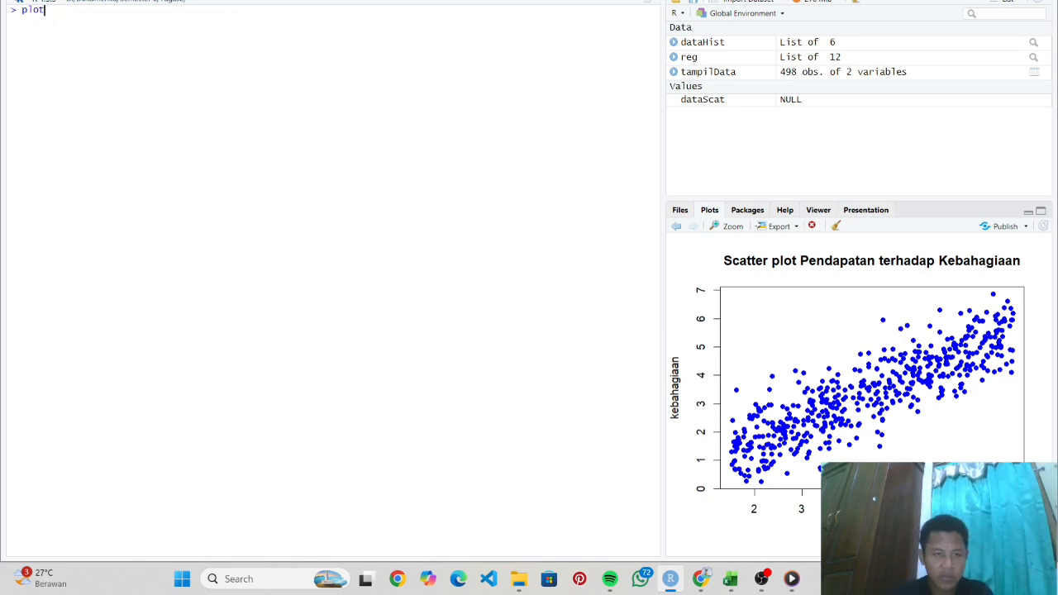
pyautogui.write('(reg')
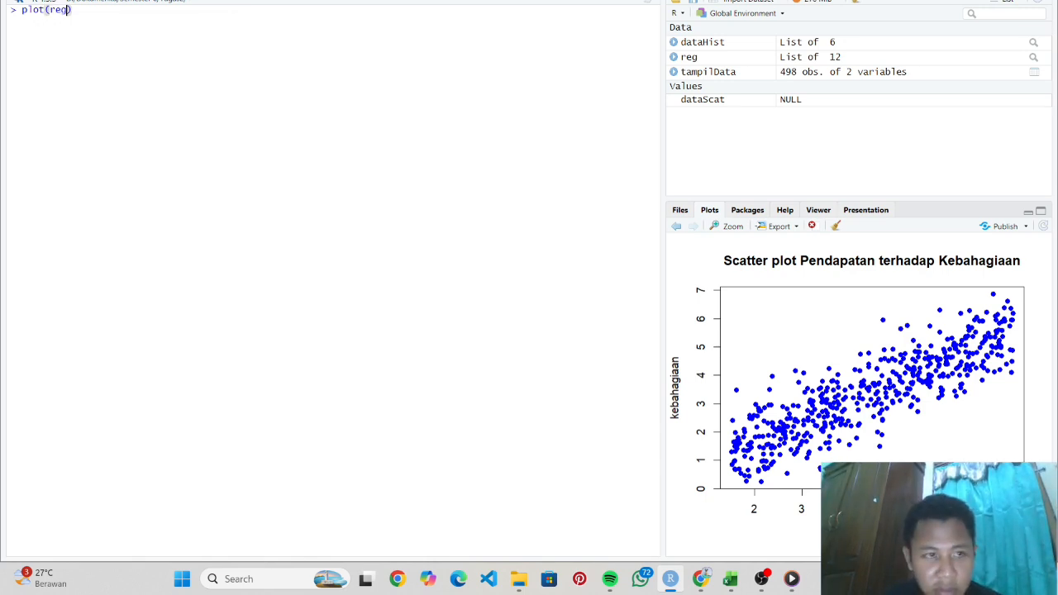
pyautogui.press('Return')
pyautogui.press('Return')
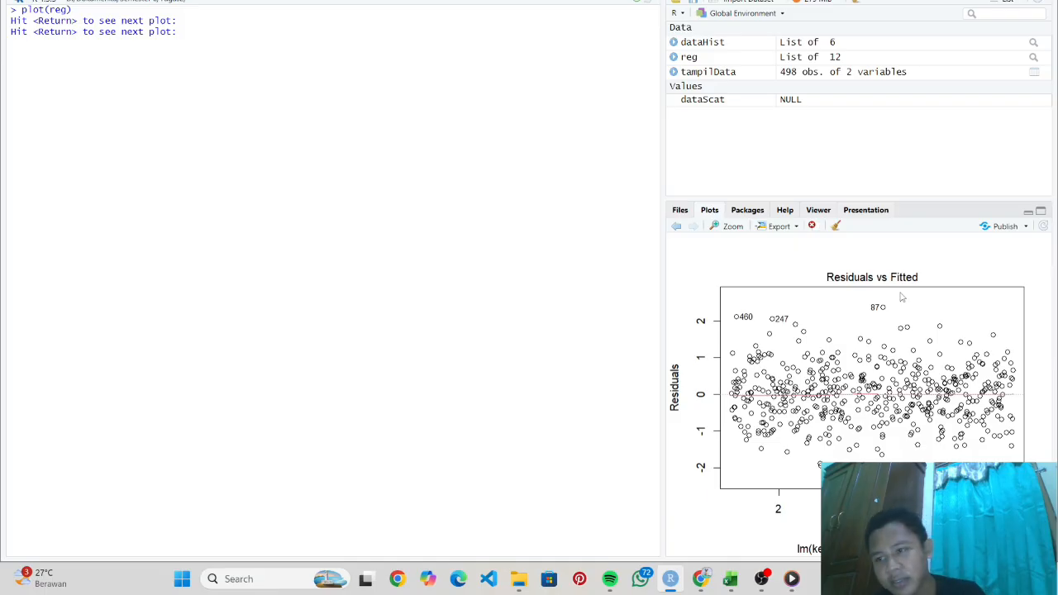
# - Advance to the Q-Q Residuals plot of reg's standardized residuals
pyautogui.press('Return')
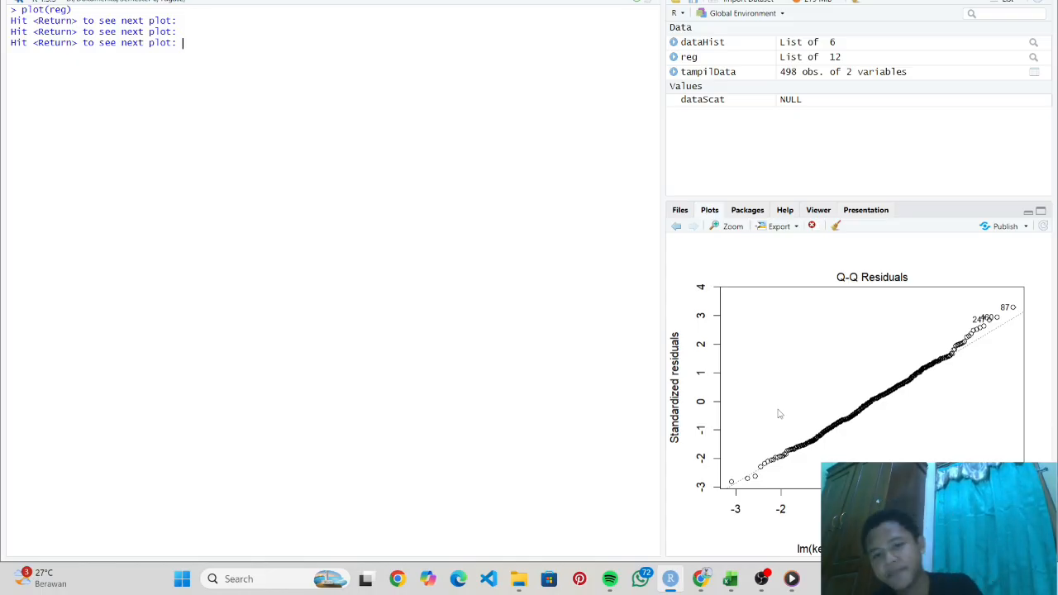
# - Advance past the Scale-Location plot to the Residuals vs Leverage plot
pyautogui.press('Return')
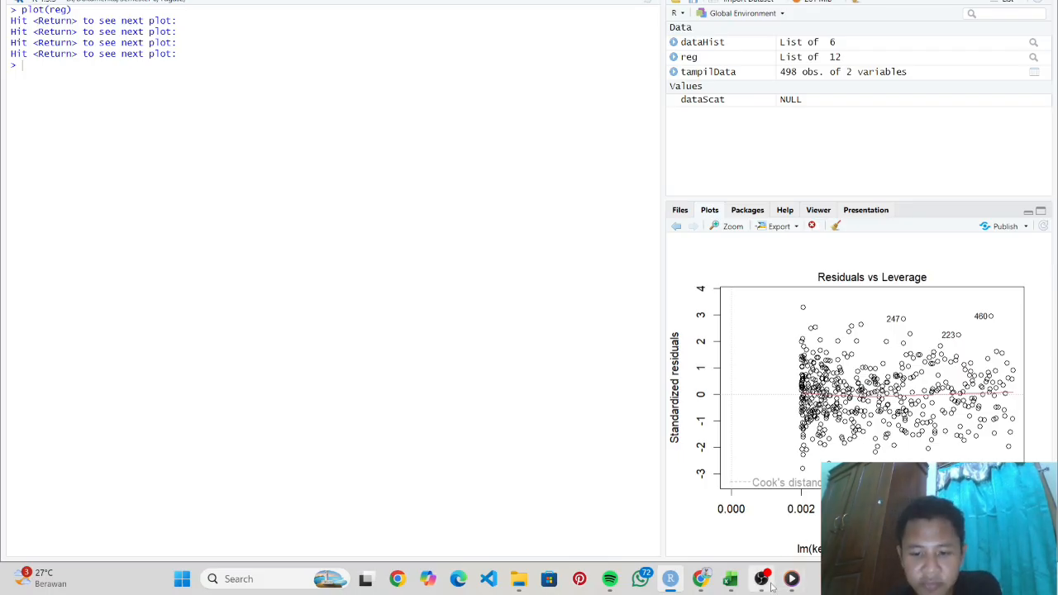
pyautogui.moveTo(701, 579)
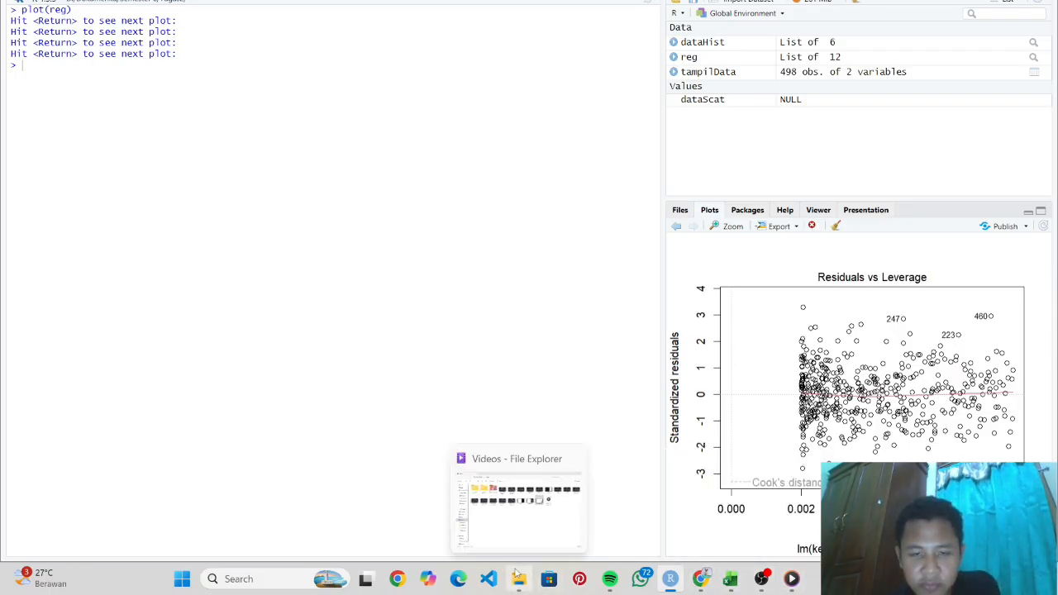